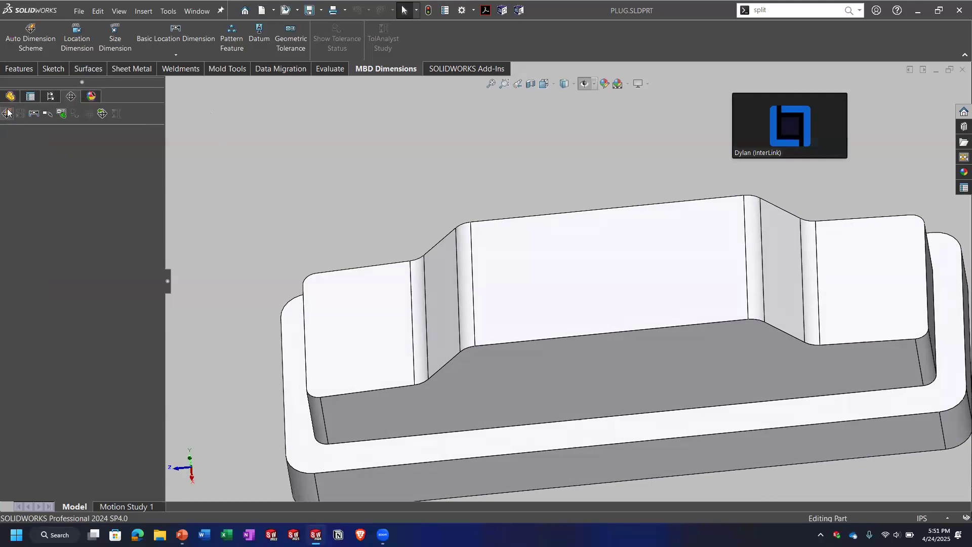
middle_click_drag(580, 354, 588, 307)
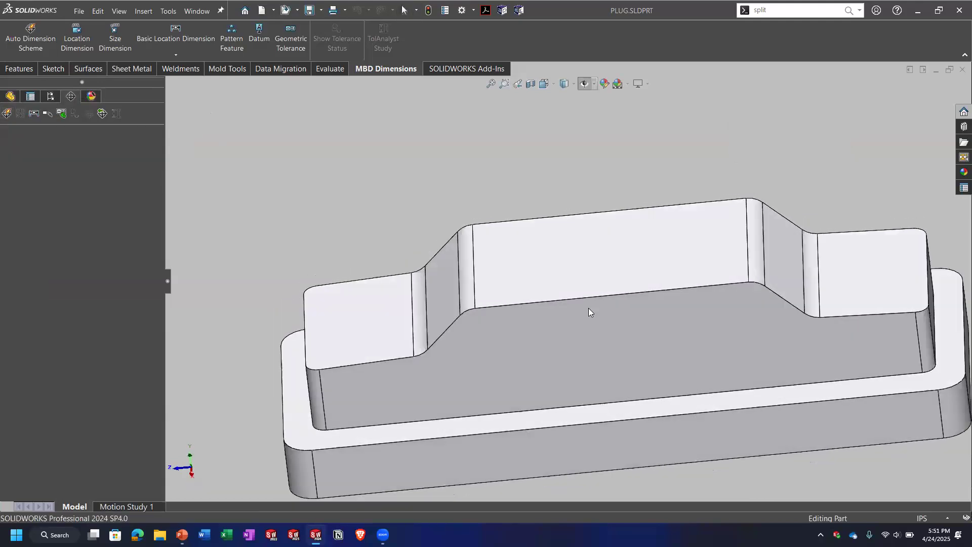
scroll(590, 311, "up", 3)
left_click(10, 96)
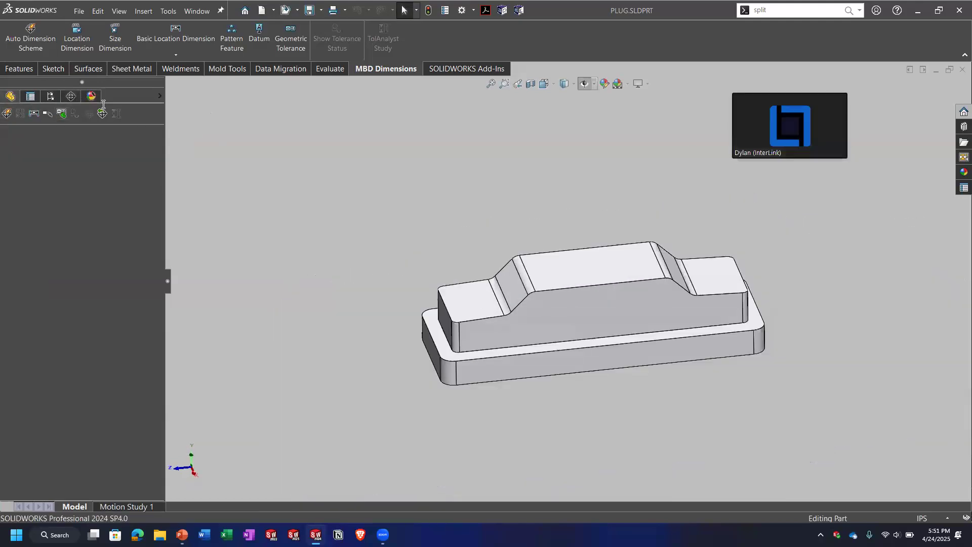
left_click(70, 97)
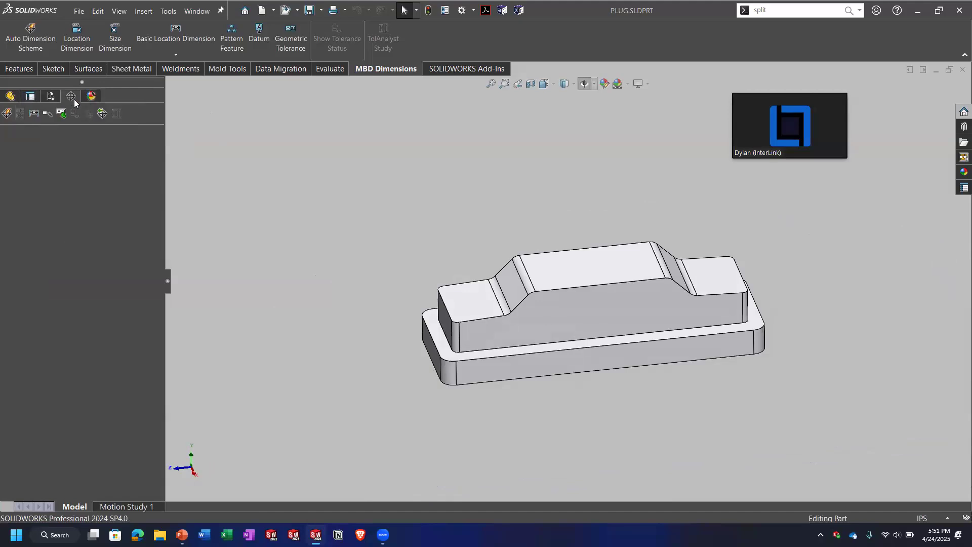
left_click(56, 99)
left_click(72, 99)
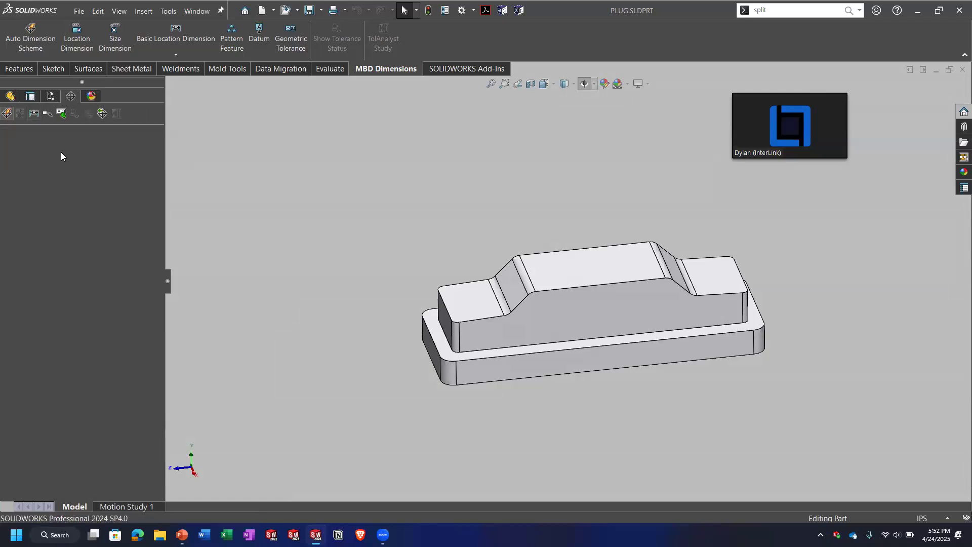
Start an Auto Dimension Scheme with the base's upper ledge as primary datum, the raised body's long side face as secondary and its end face as tertiary
left_click(2, 114)
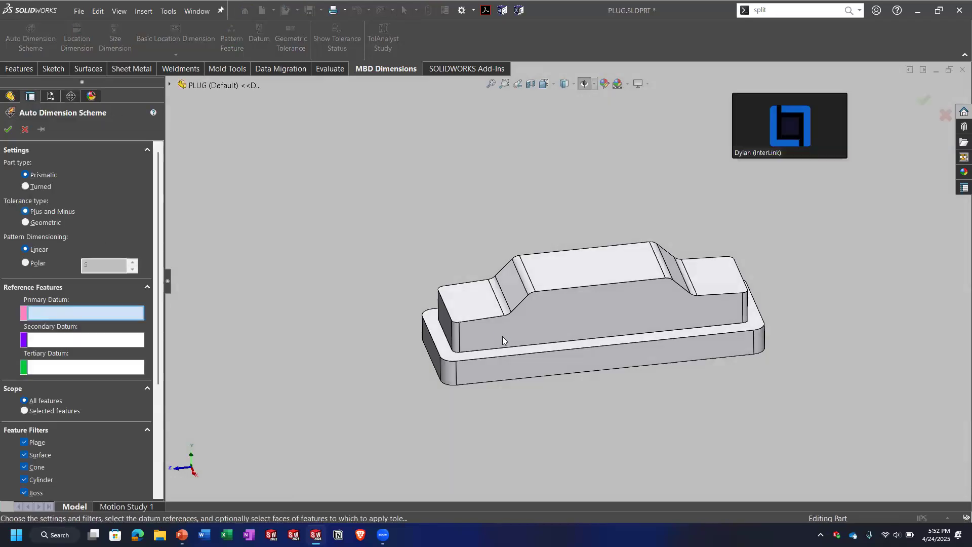
middle_click_drag(562, 383, 673, 324)
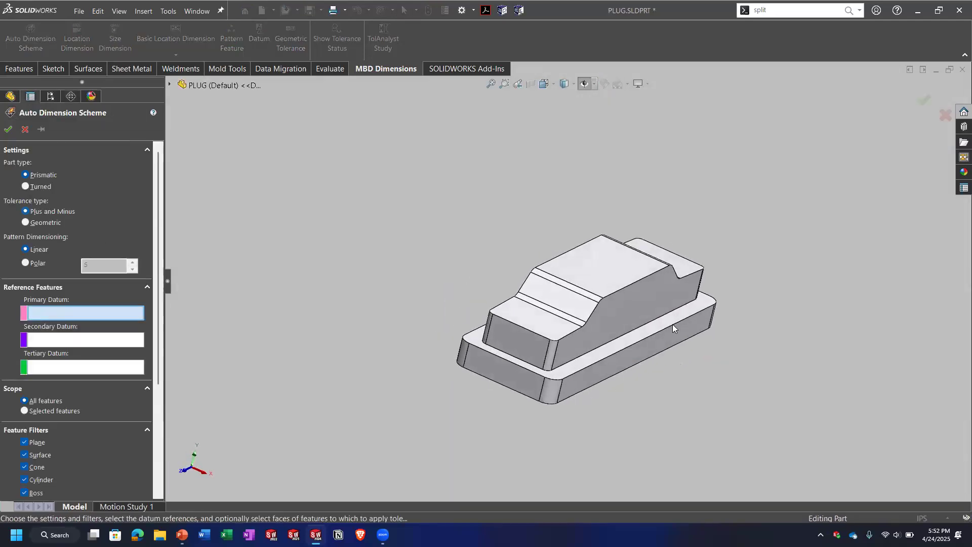
left_click(643, 334)
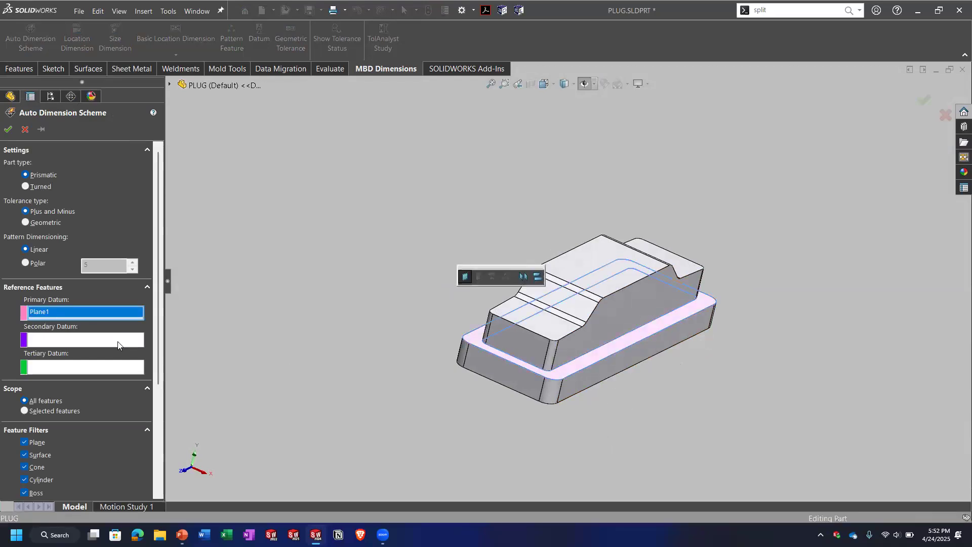
left_click(633, 301)
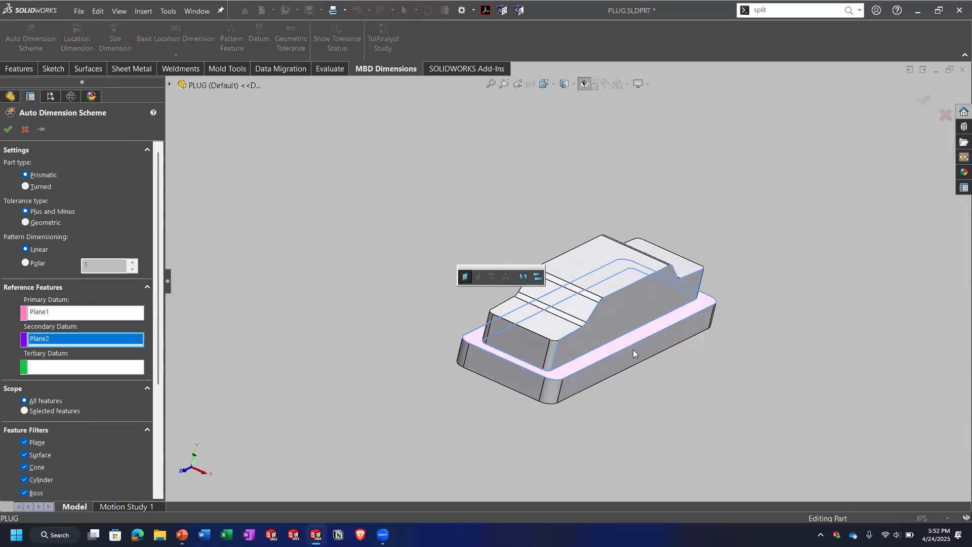
left_click(467, 360)
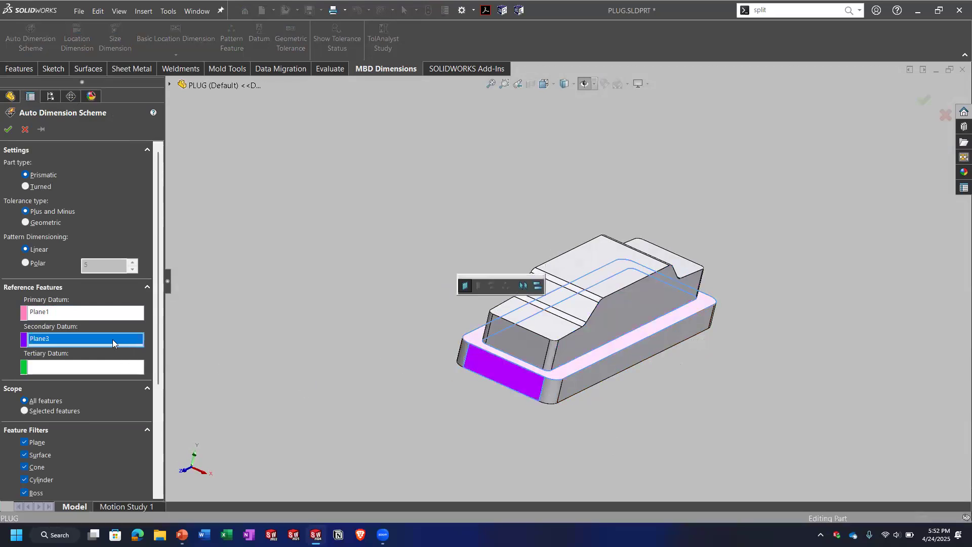
left_click(591, 312)
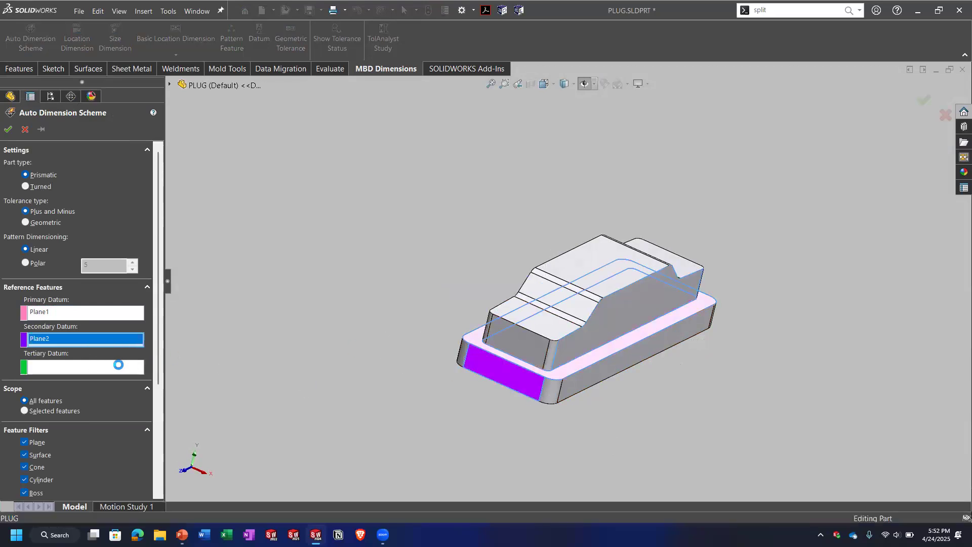
left_click(540, 355)
middle_click_drag(679, 340, 622, 338)
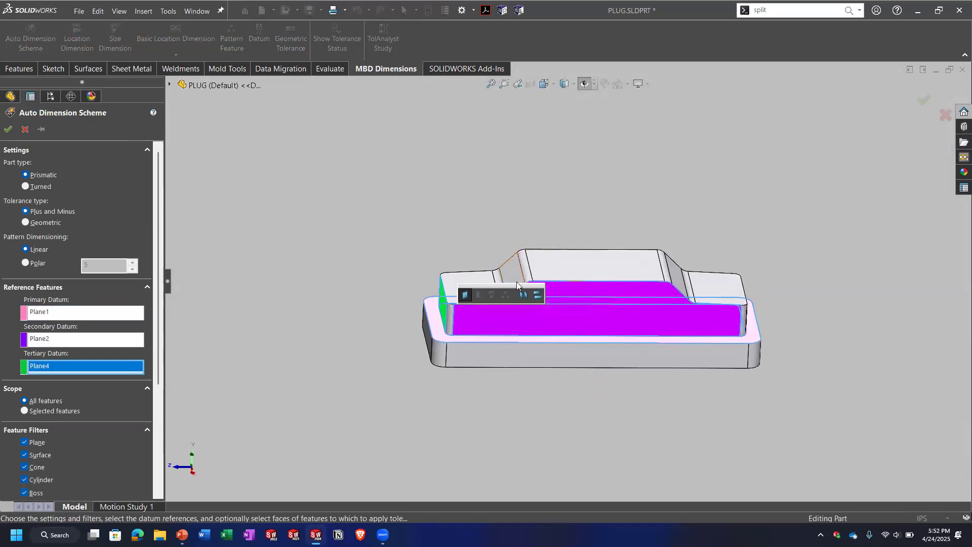
left_click_drag(504, 286, 386, 171)
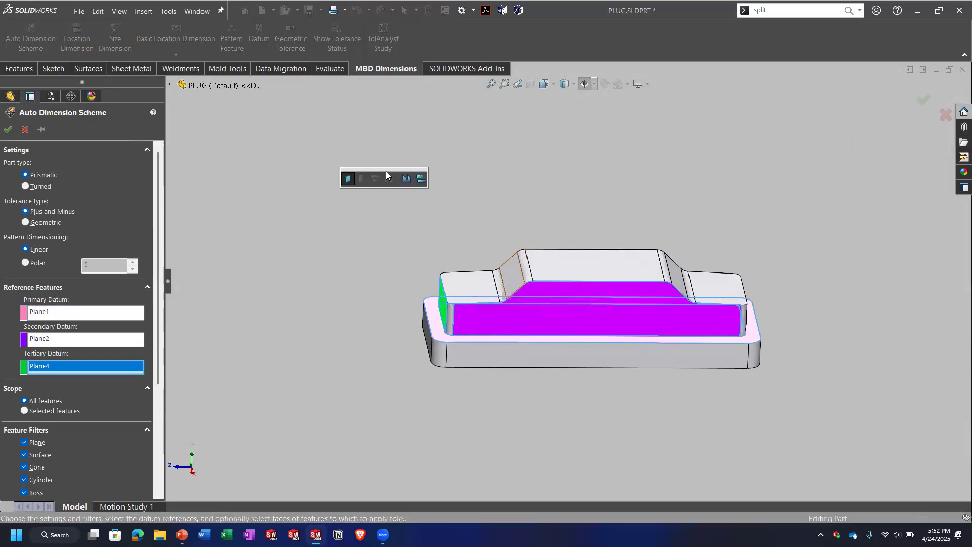
Use plus and minus tolerancing with all features in scope and generate the dimension scheme
left_click(64, 213)
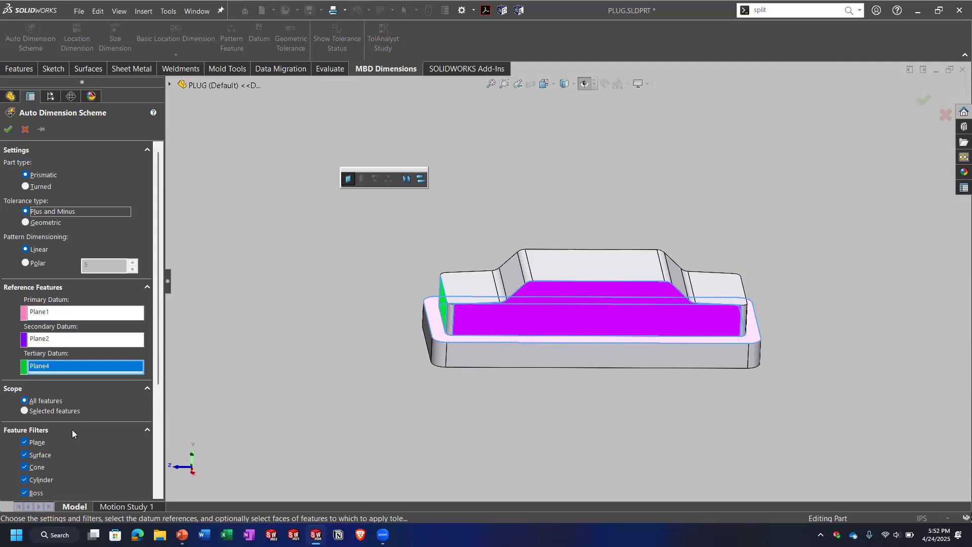
scroll(71, 429, "down", 3)
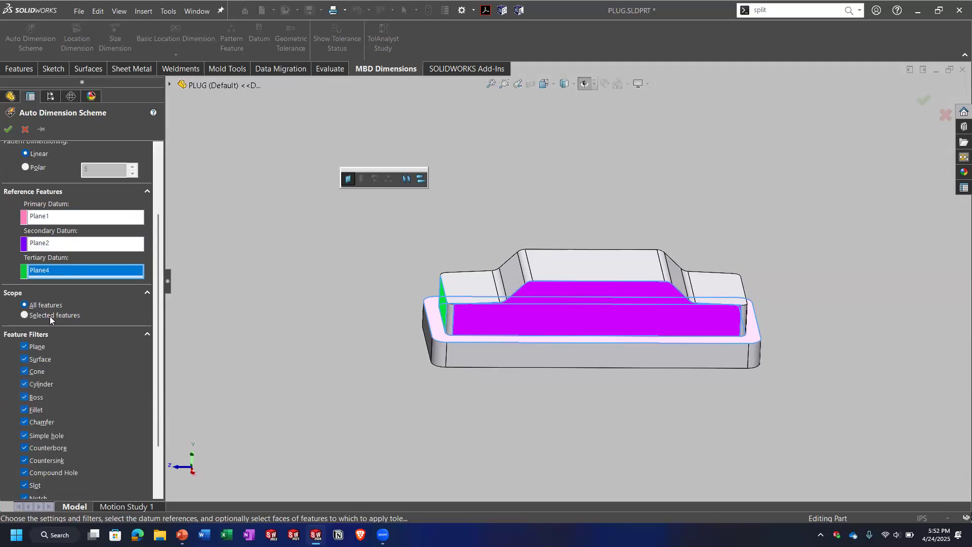
left_click(26, 316)
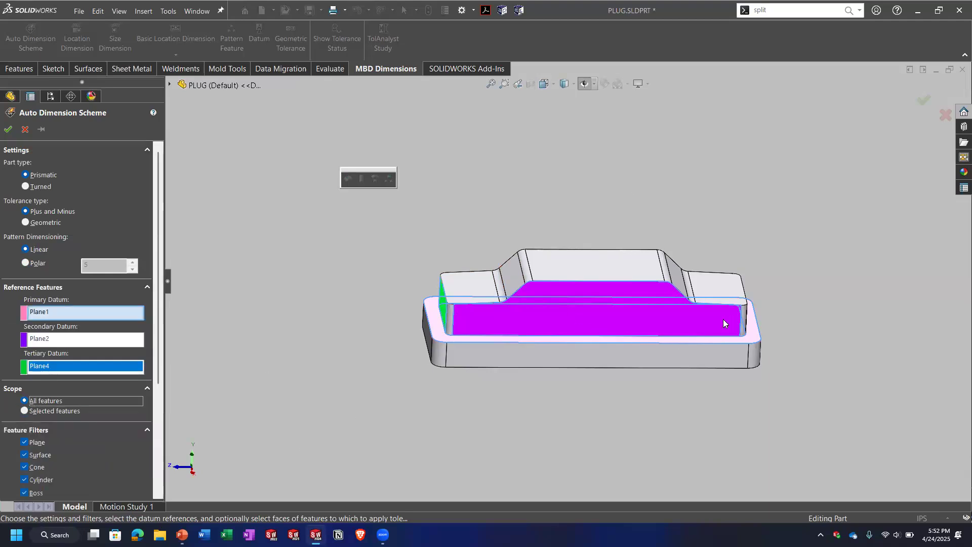
middle_click_drag(724, 323, 678, 362)
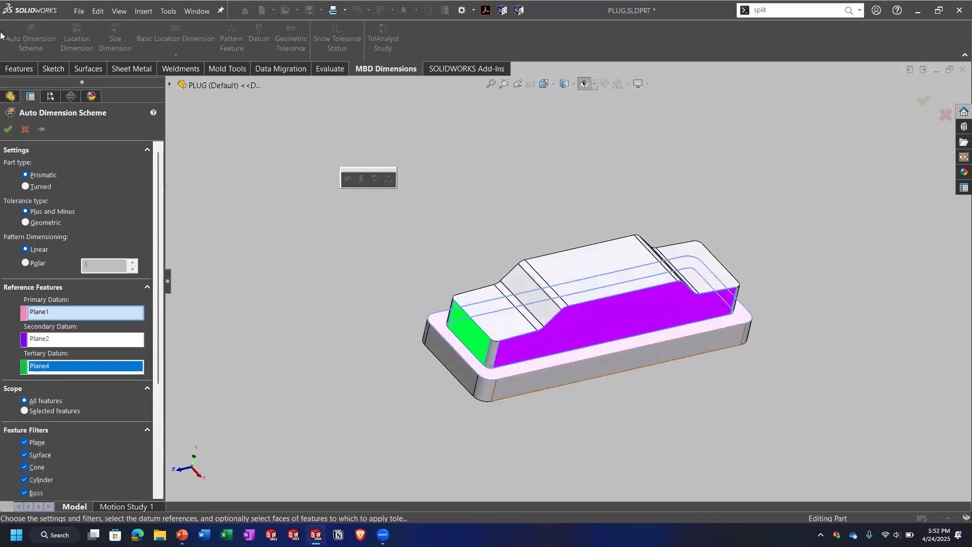
left_click(8, 130)
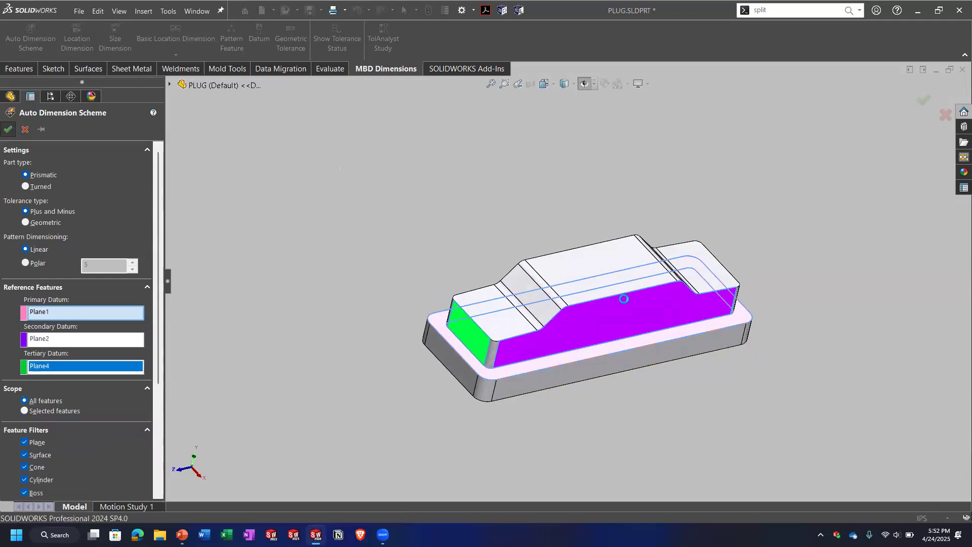
Show the generated annotations on the model and examine the tolerance status colours and the raised body's overall length dimension
middle_click_drag(568, 267, 383, 93)
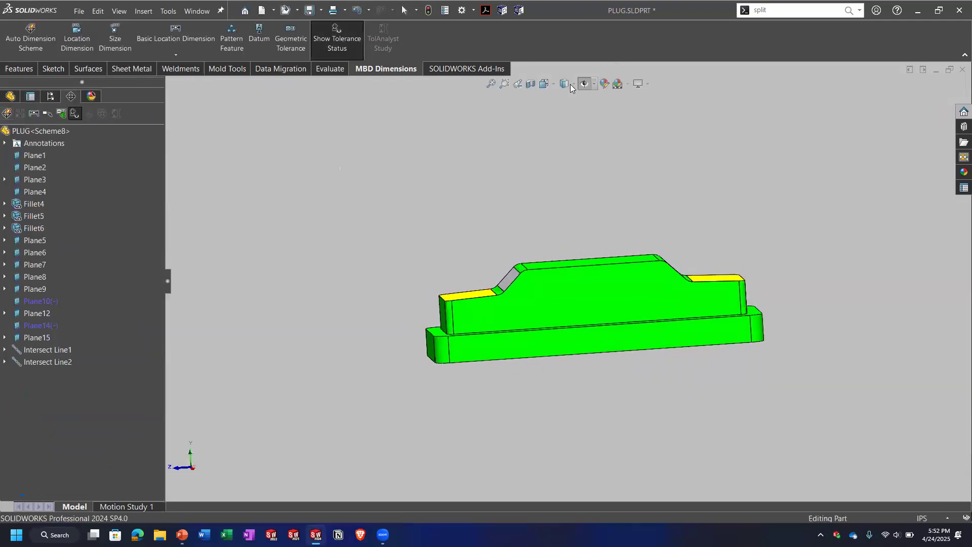
left_click(585, 84)
middle_click_drag(618, 217, 655, 253)
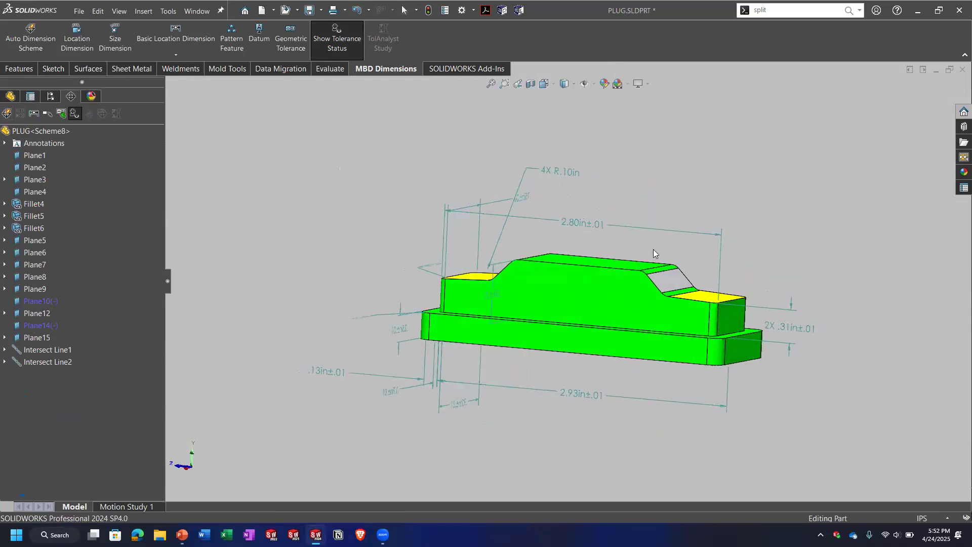
middle_click_drag(795, 320, 764, 346)
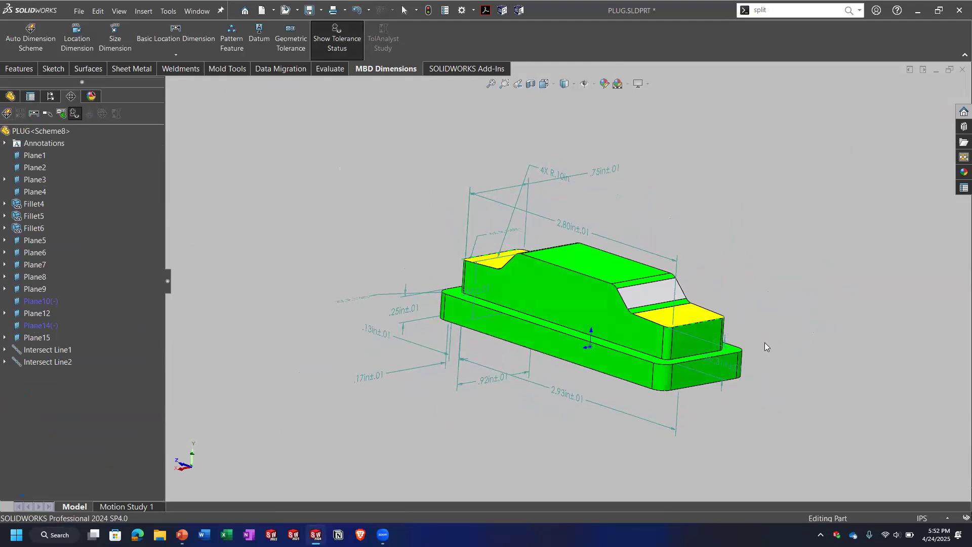
middle_click_drag(736, 359, 694, 288)
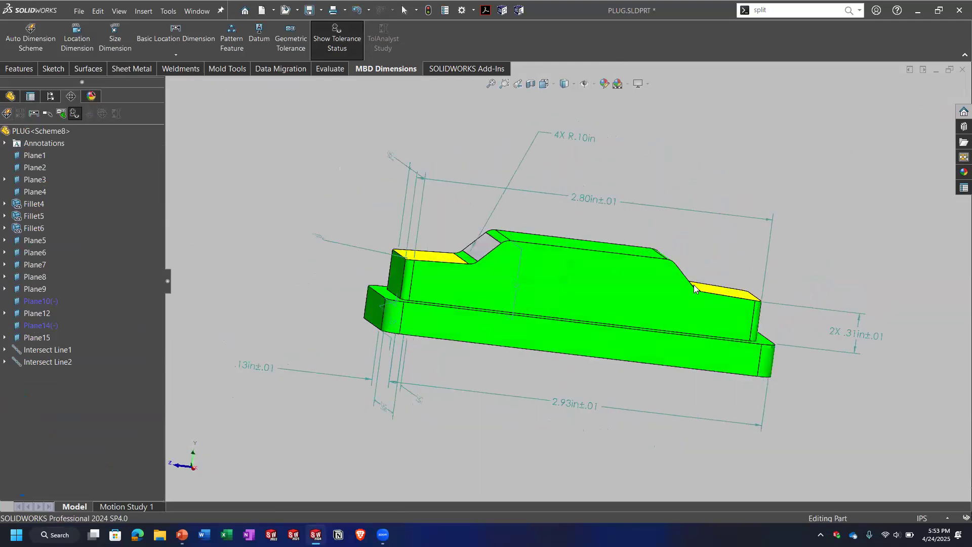
left_click(595, 201)
middle_click_drag(626, 159, 616, 210)
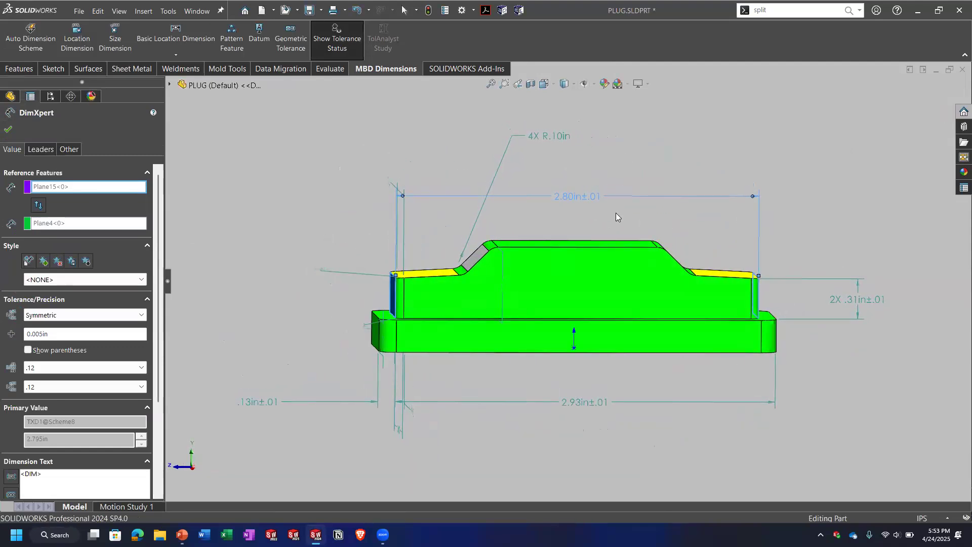
middle_click_drag(539, 251, 618, 404)
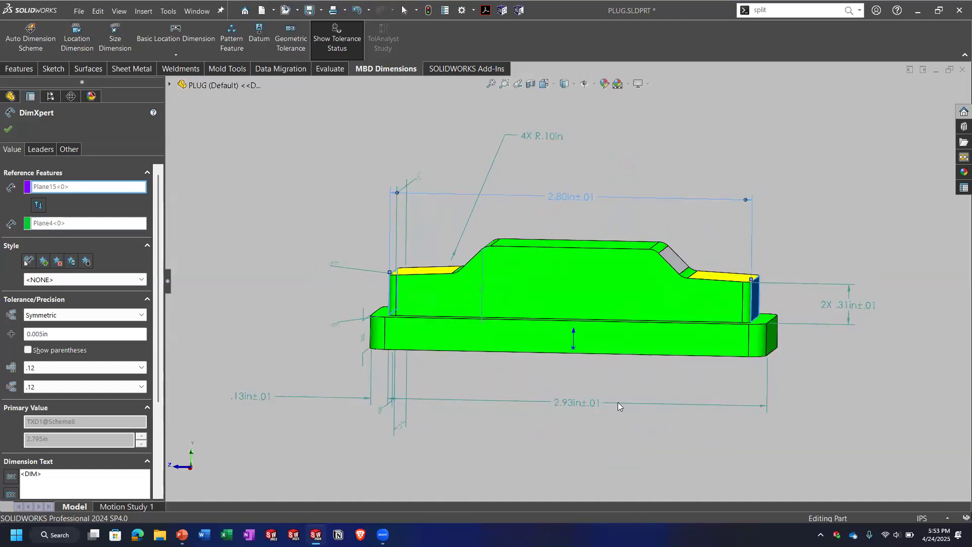
Break the combined 2X .31 in step height dimension and remove the instance belonging to Intersect Line2
left_click(847, 311)
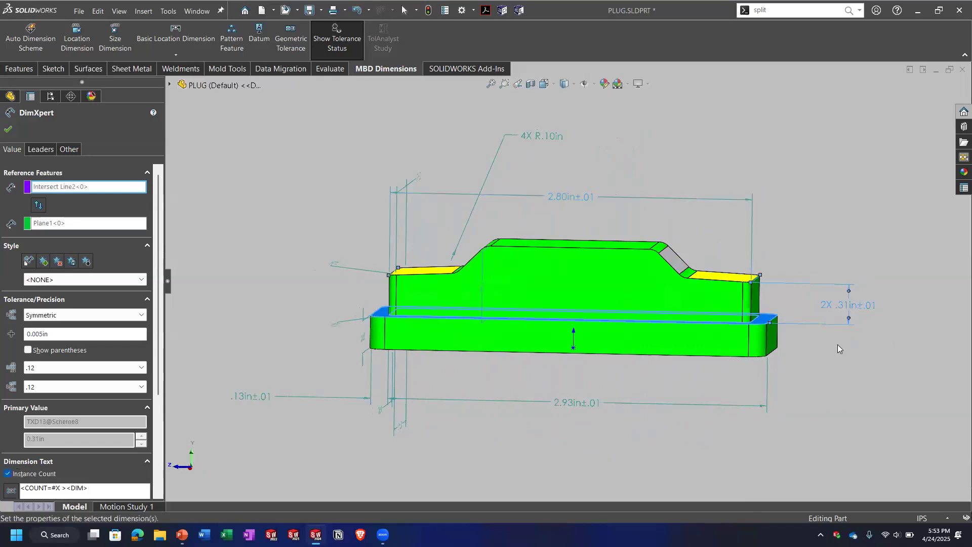
right_click(849, 307)
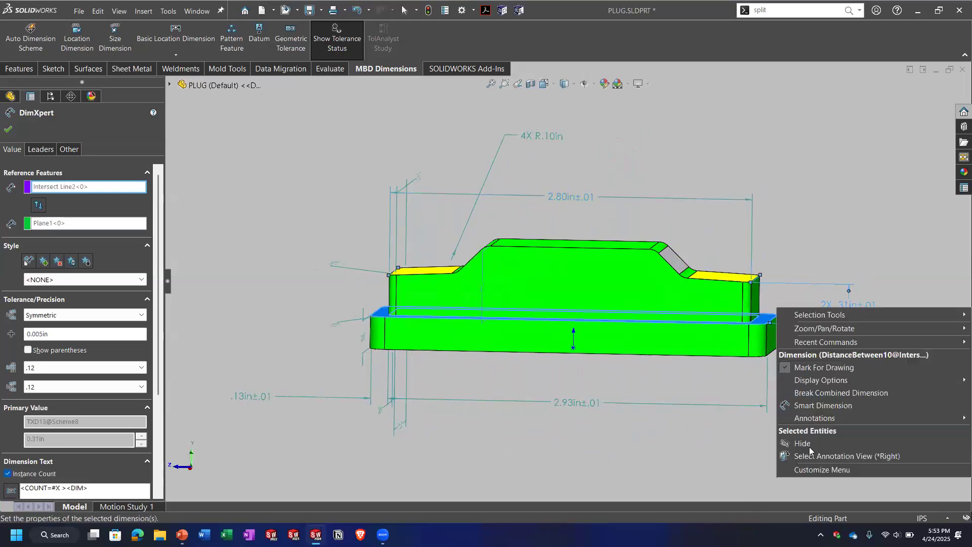
left_click(851, 252)
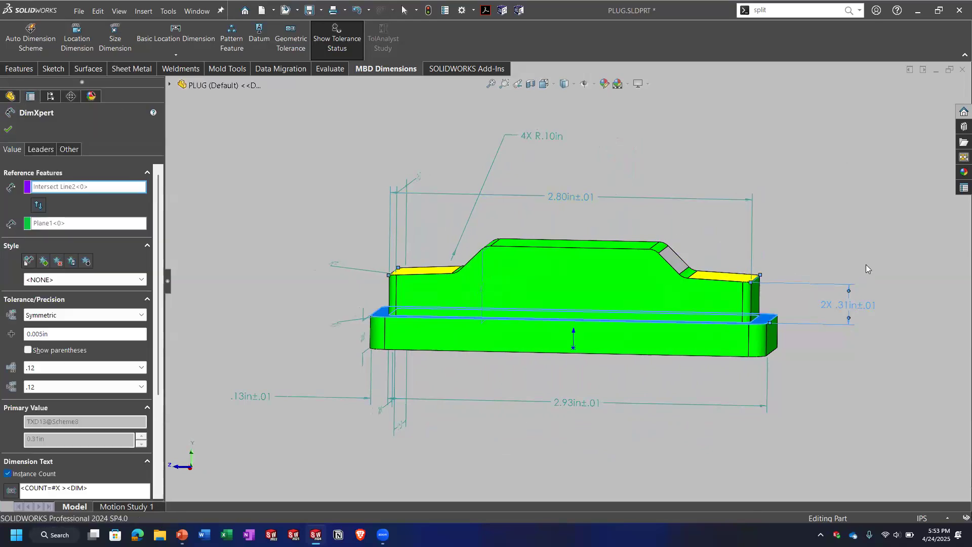
key("ctrl+z")
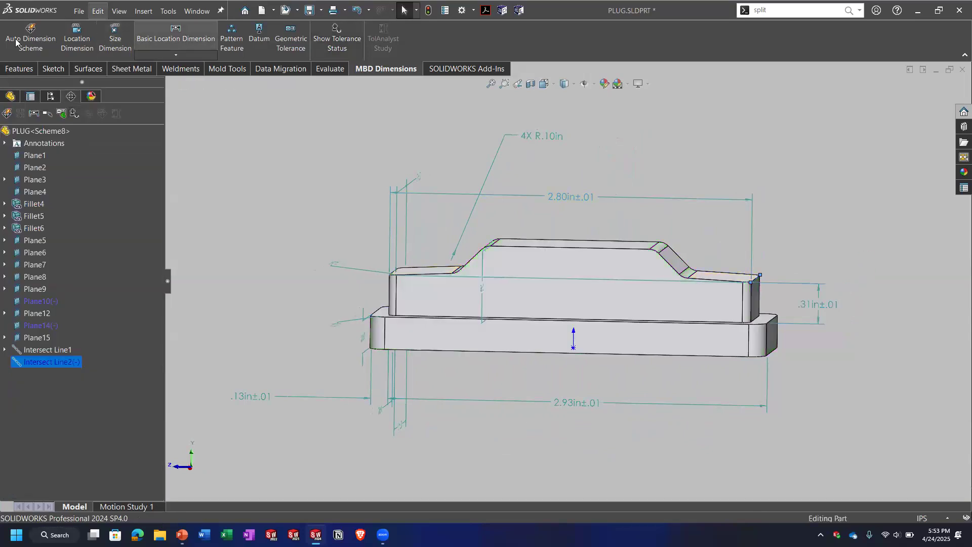
Add a location dimension from the base's upper ledge to Intersect Line2 on the raised body's end, placing it outside the remaining height dimension
left_click(76, 37)
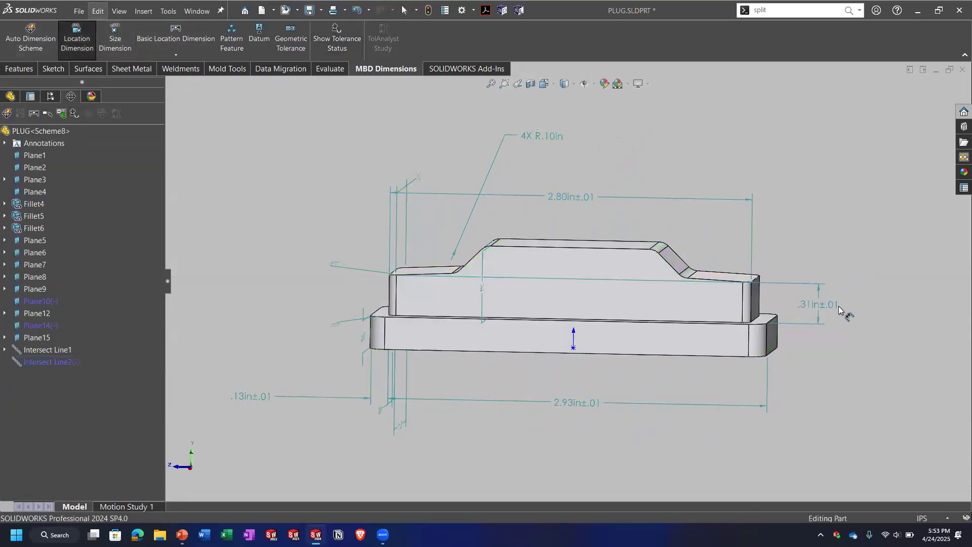
left_click(768, 319)
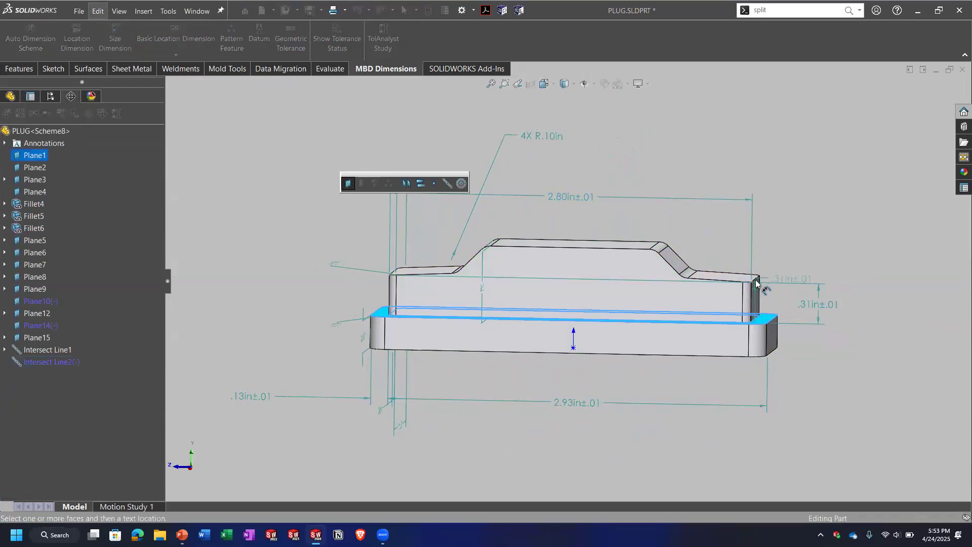
middle_click_drag(756, 280, 745, 286)
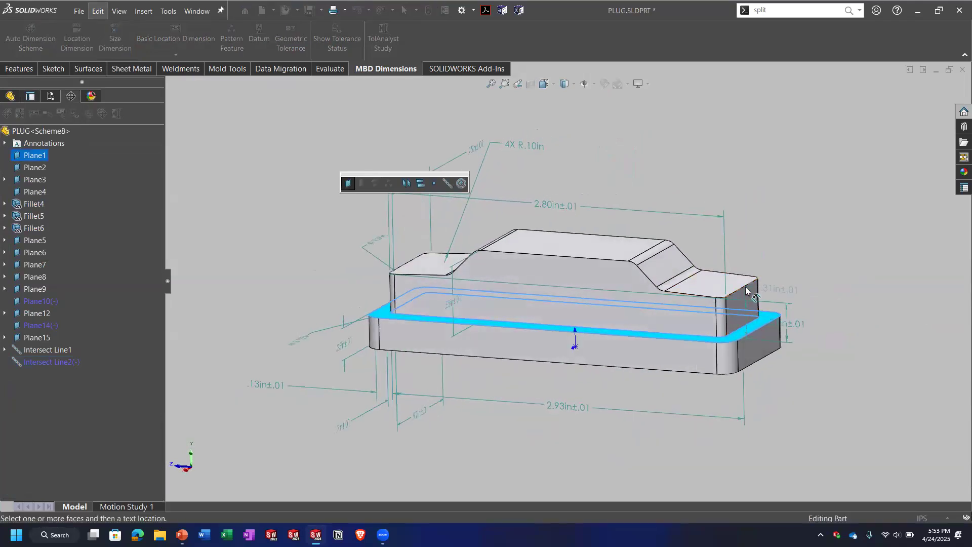
left_click(745, 286)
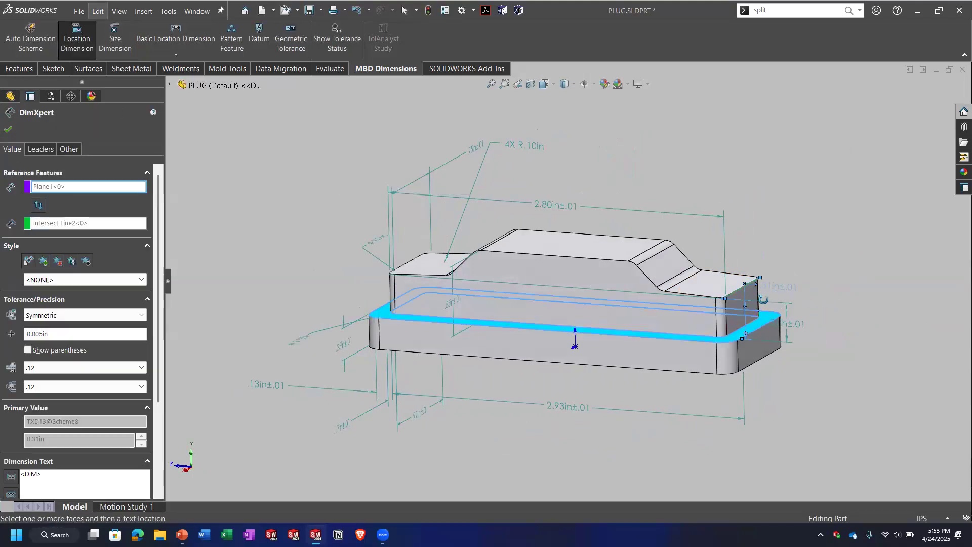
middle_click_drag(759, 298, 785, 269)
left_click(875, 267)
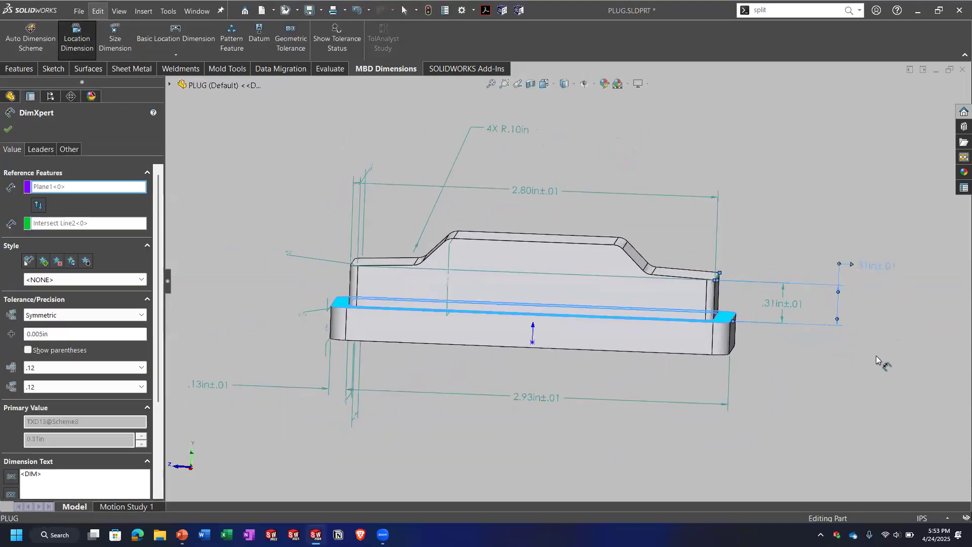
middle_click_drag(699, 252, 657, 270)
key("Escape")
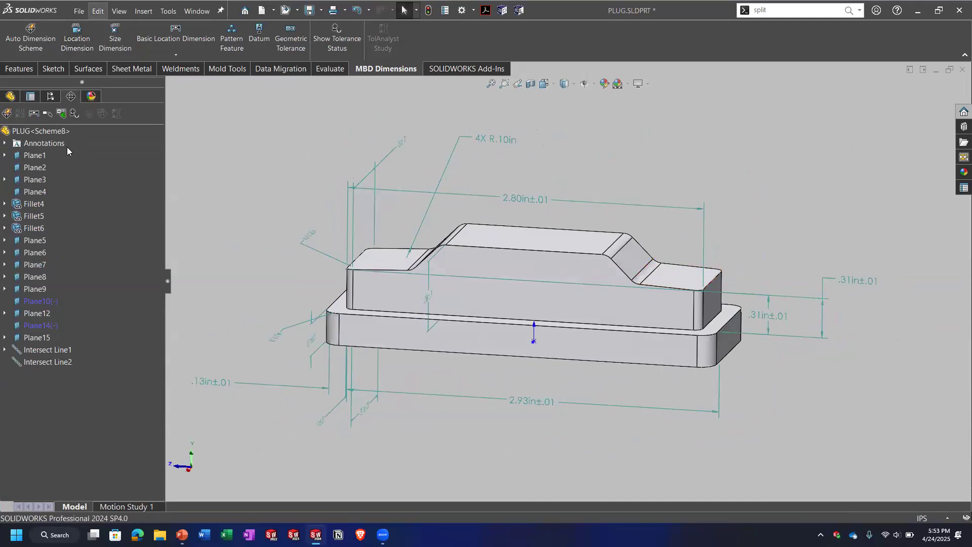
Examine the annotated model and the features, tolerance and precision of the raised body's overall length dimension
middle_click_drag(489, 295, 510, 317)
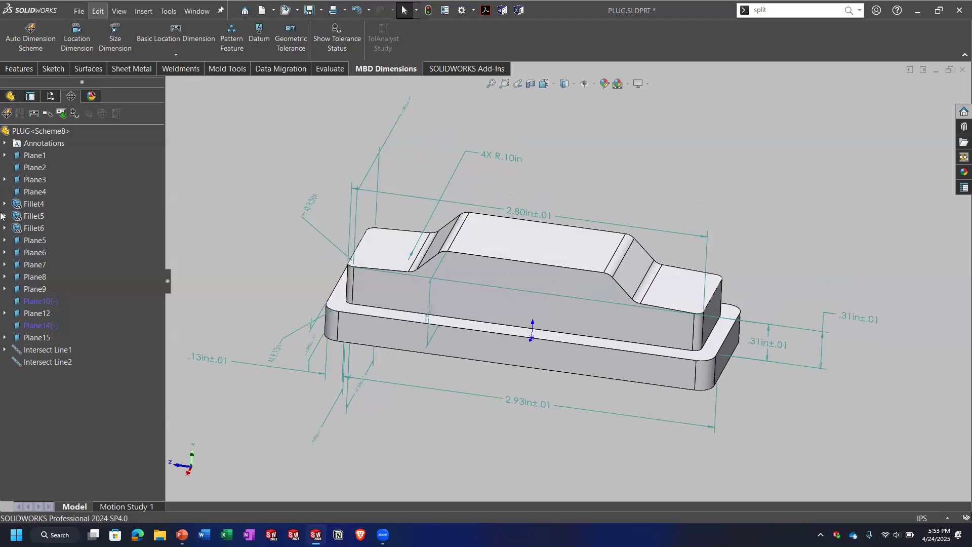
left_click(497, 282)
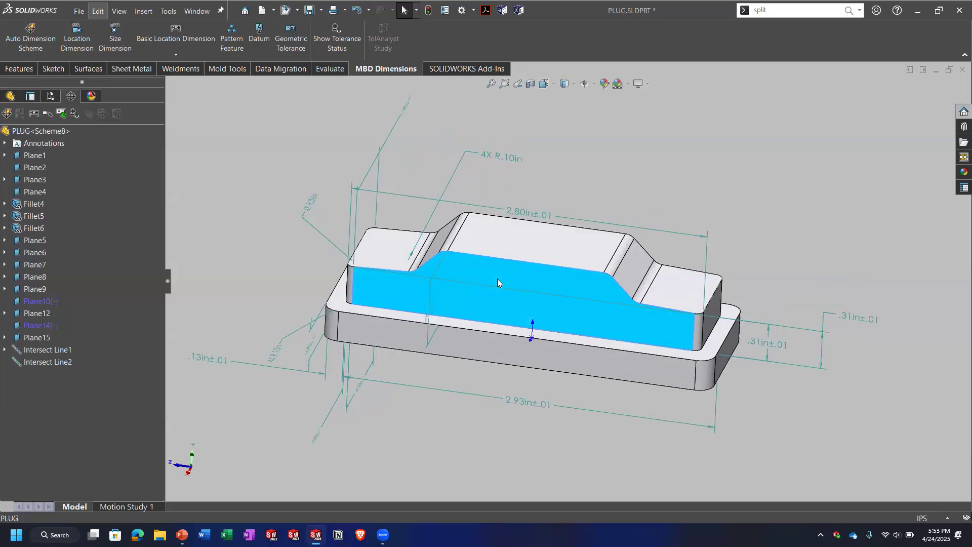
right_click(497, 283)
left_click(614, 122)
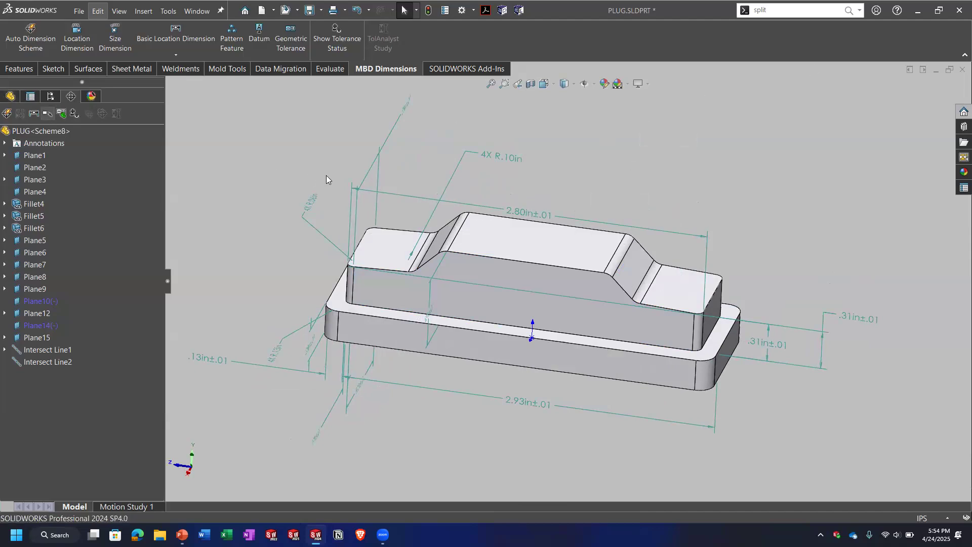
left_click(78, 10)
left_click(544, 191)
middle_click_drag(560, 239, 554, 195)
left_click(713, 198)
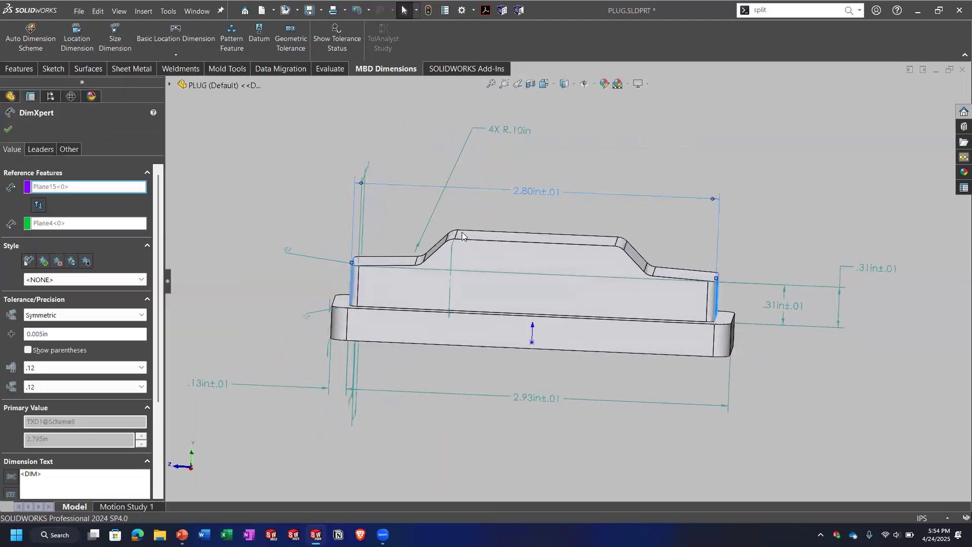
key("Escape")
scroll(542, 203, "down", 3)
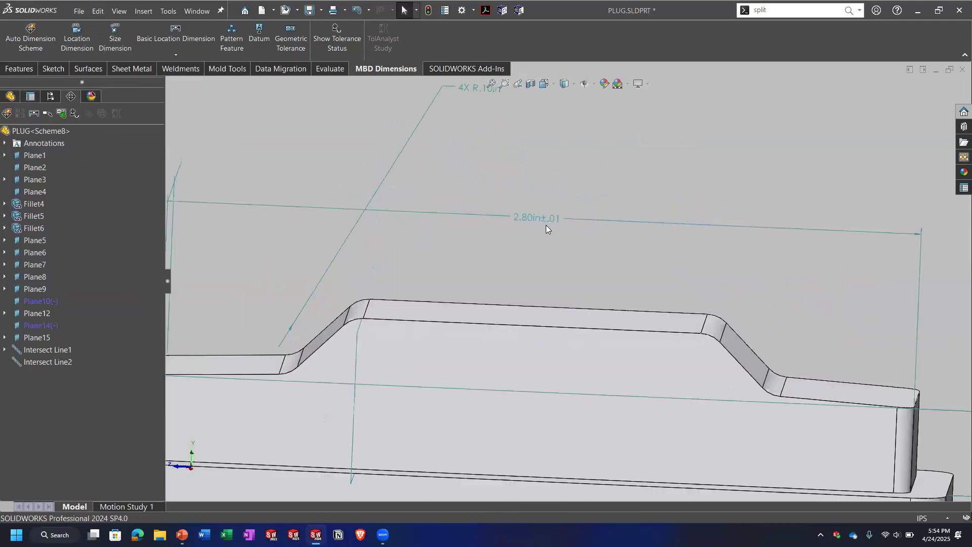
scroll(546, 225, "up", 5)
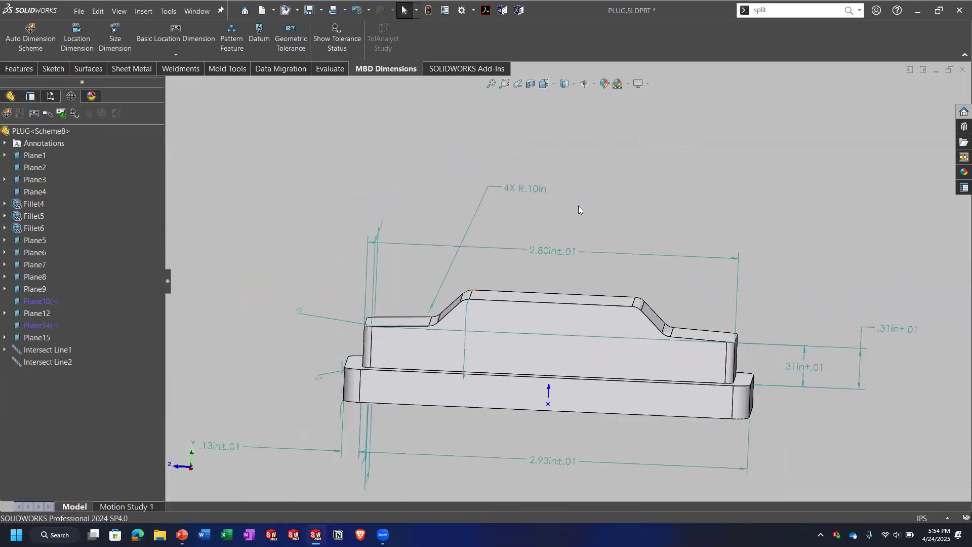
Review the document's DimXpert properties, covering block tolerances, size, location and chain dimensions, geometric tolerance and display options
left_click(462, 10)
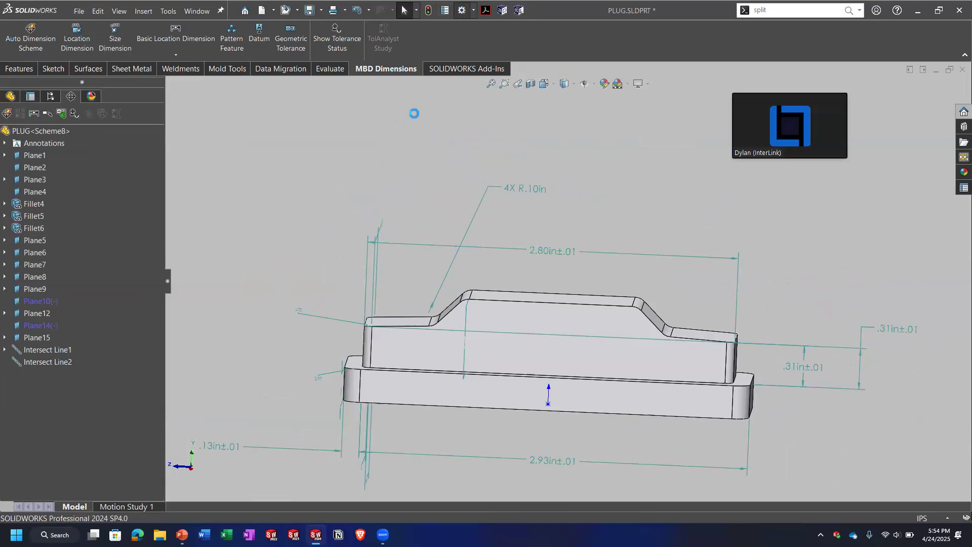
left_click(291, 72)
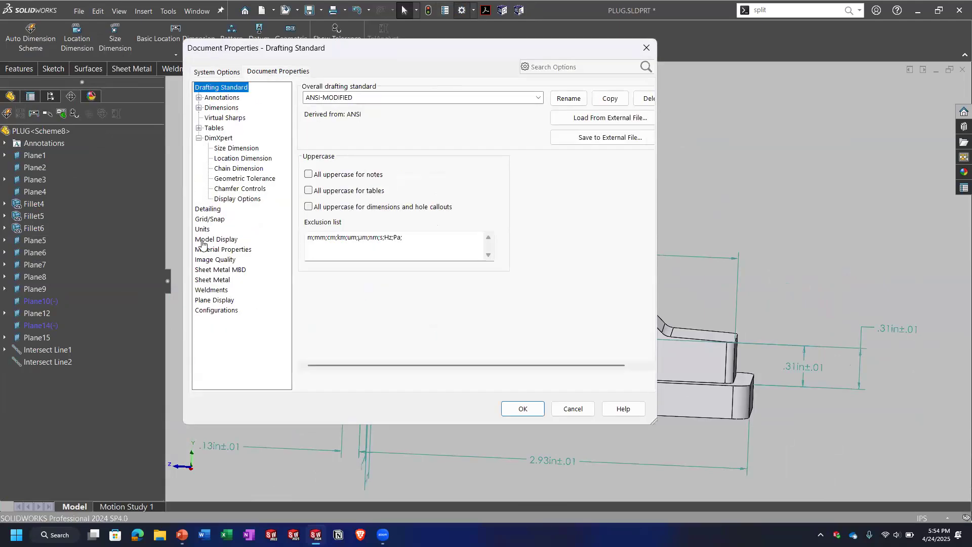
left_click(229, 140)
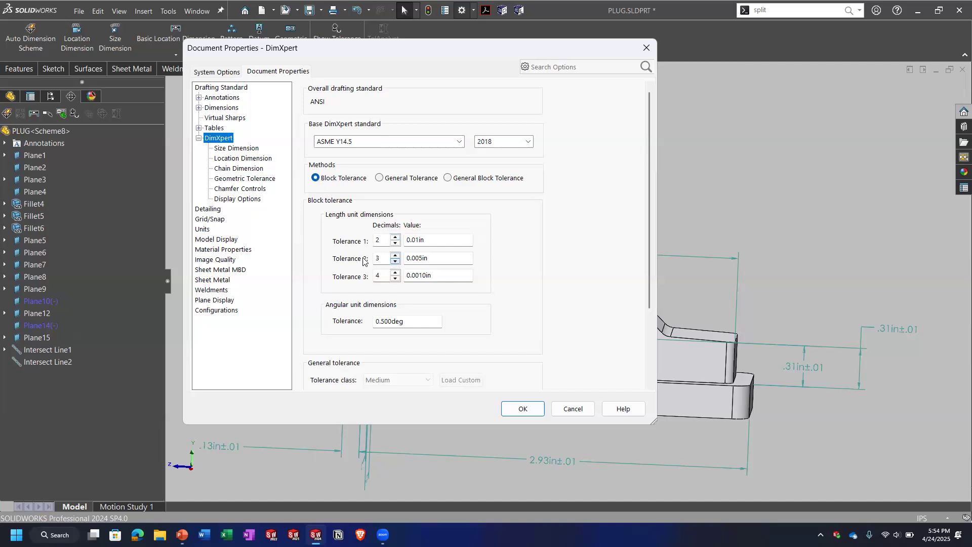
left_click(438, 274)
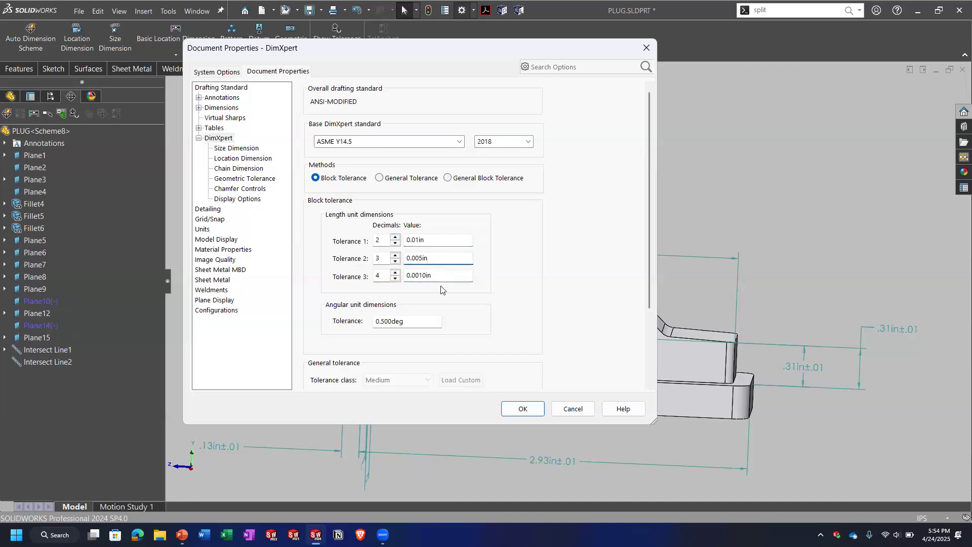
left_click(253, 158)
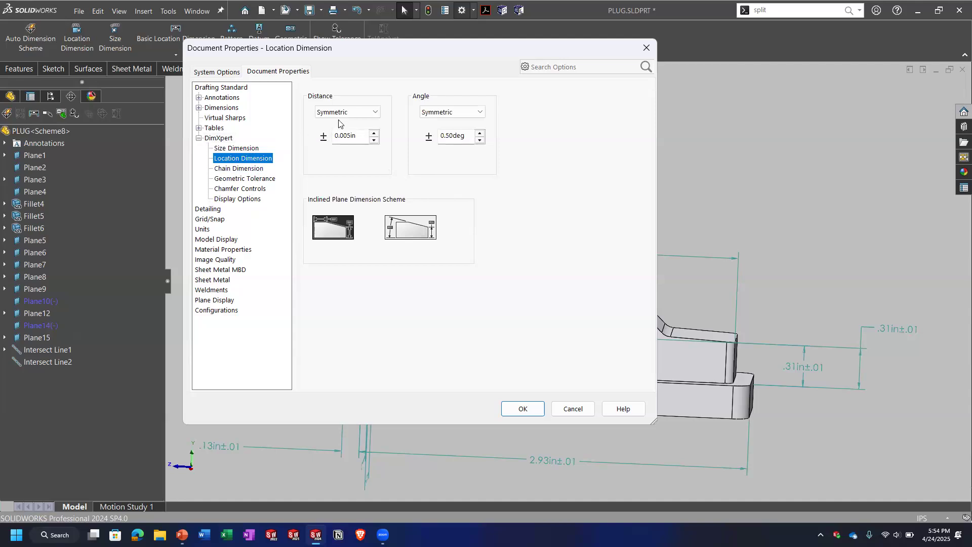
left_click(248, 149)
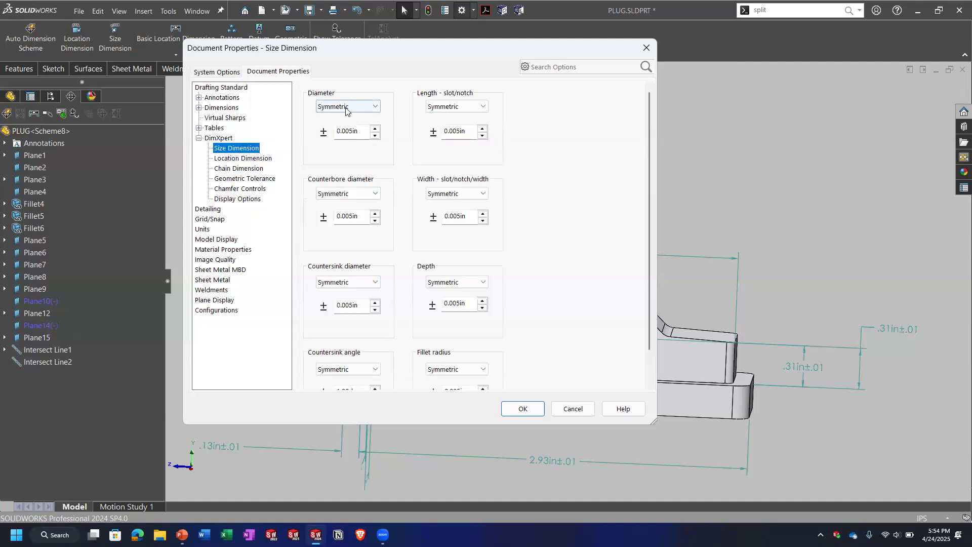
left_click(242, 159)
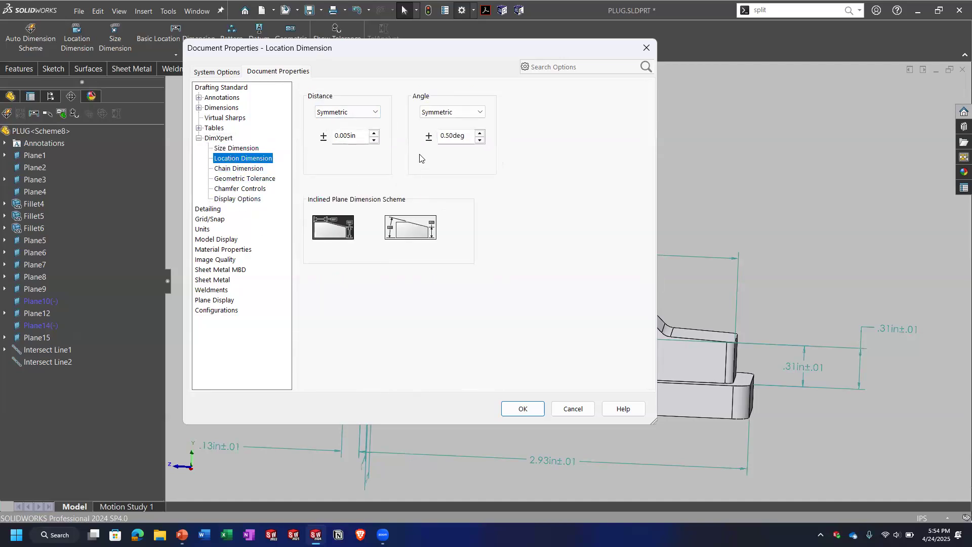
left_click(228, 169)
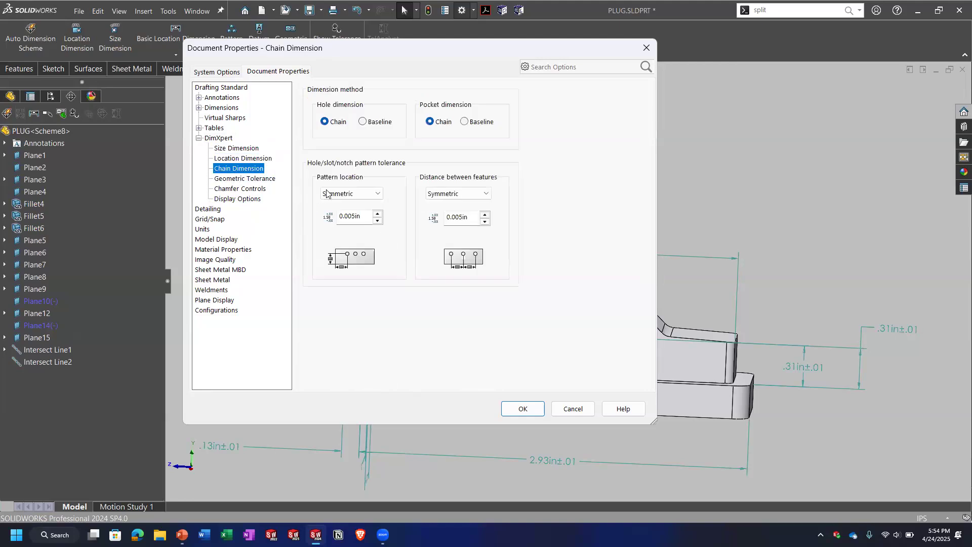
left_click(254, 180)
left_click(237, 199)
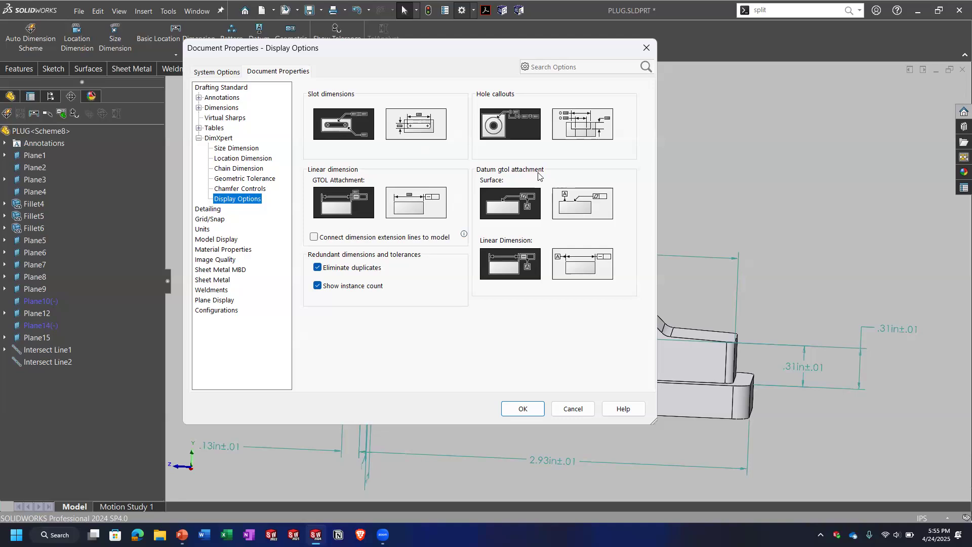
Set the DimXpert slot dimension display to separate linear length and width dimensions instead of a combined callout
left_click(426, 126)
left_click(355, 126)
left_click(441, 123)
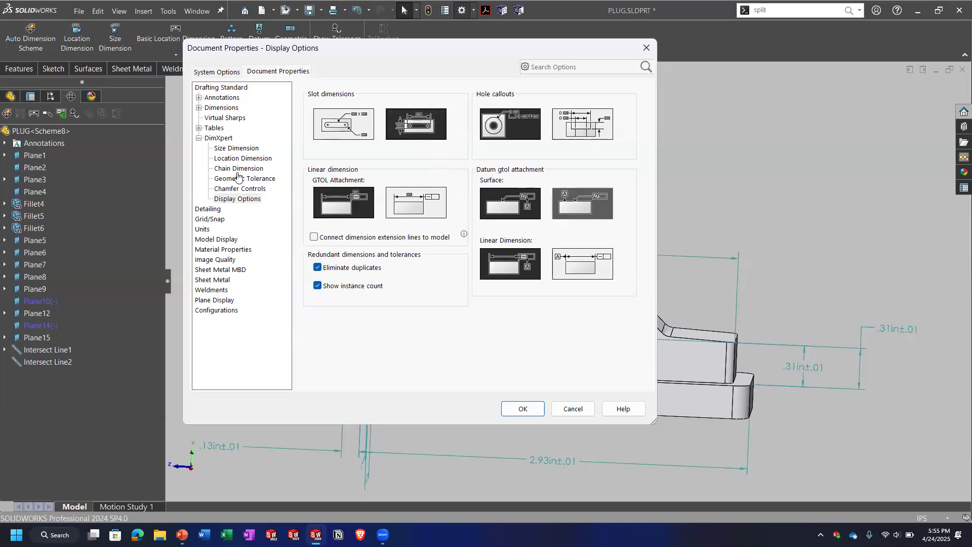
Set the two-decimal block tolerance to .007 in, apply the document properties and check the raised body's overall length dimension
left_click(218, 137)
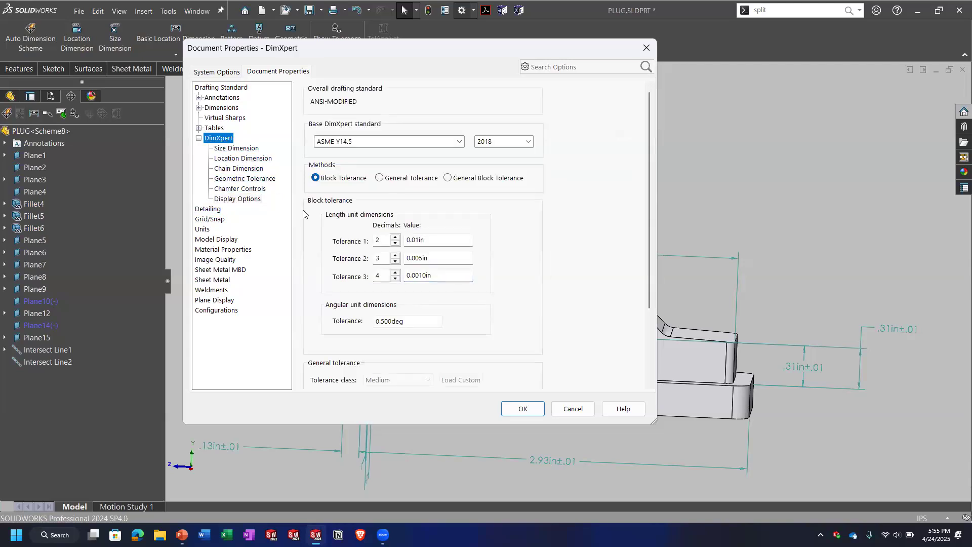
double_click(425, 242)
key("BackSpace")
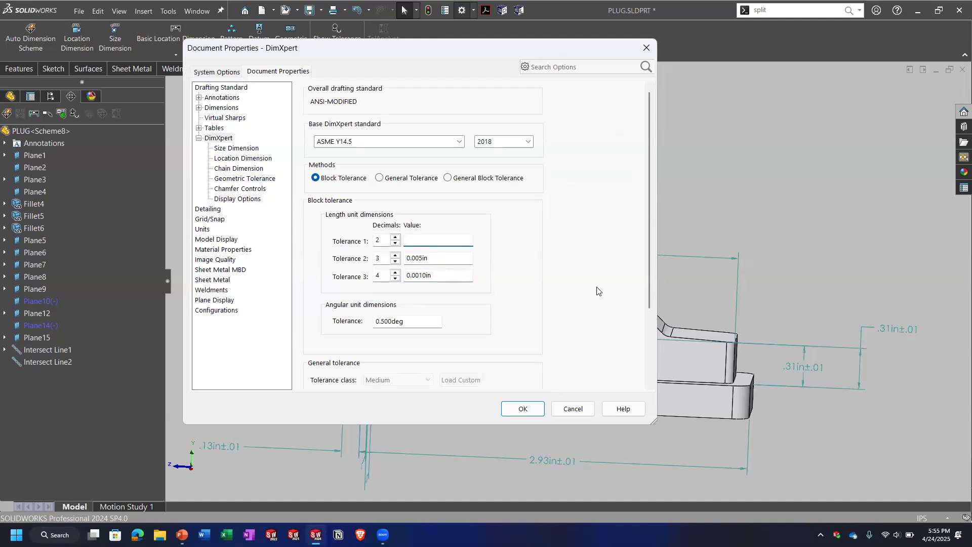
key("Num_Lock")
type(".0007")
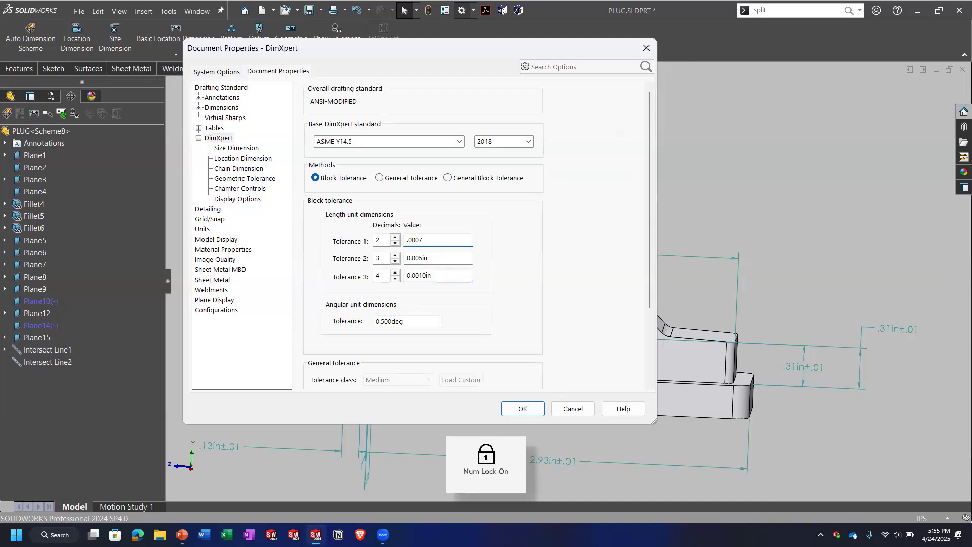
key("BackSpace")
key("BackSpace")
type("7")
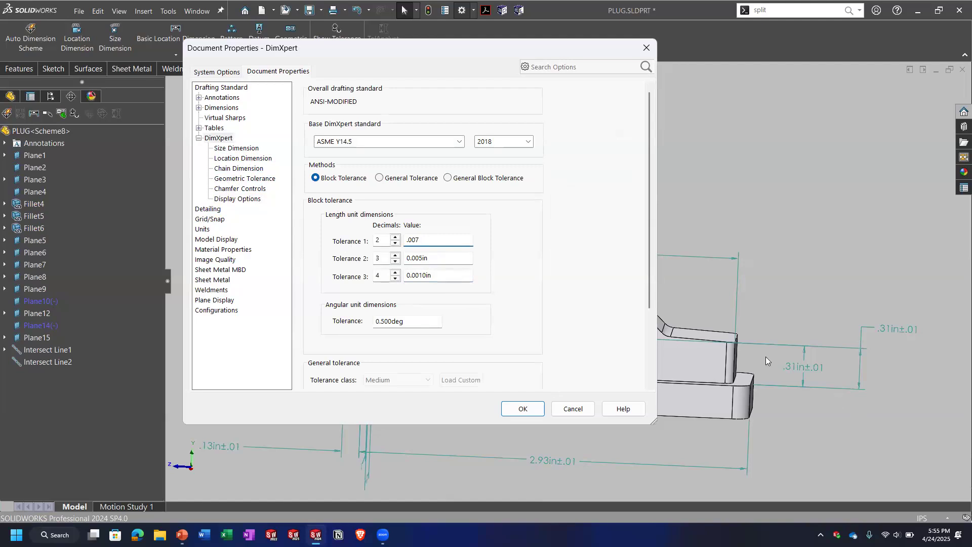
left_click(525, 410)
left_click(552, 251)
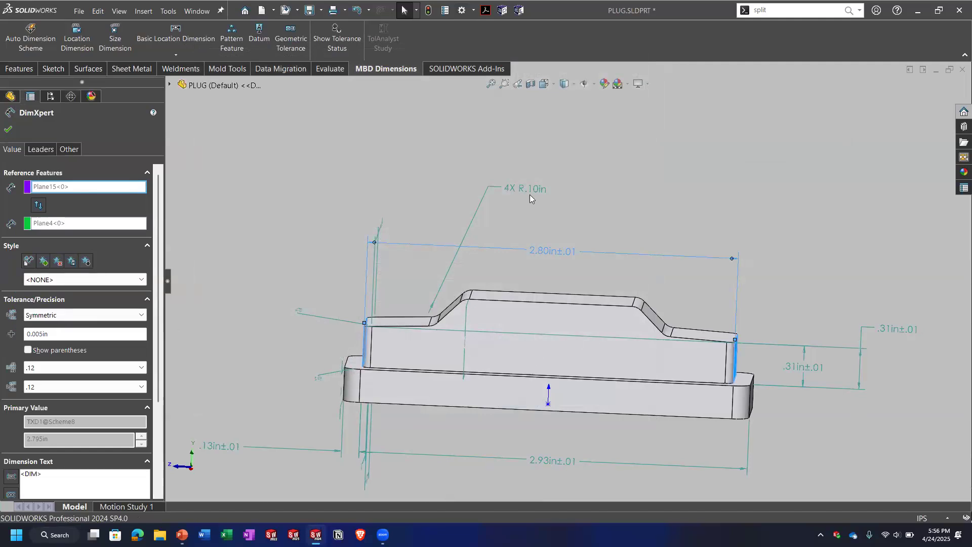
key("Escape")
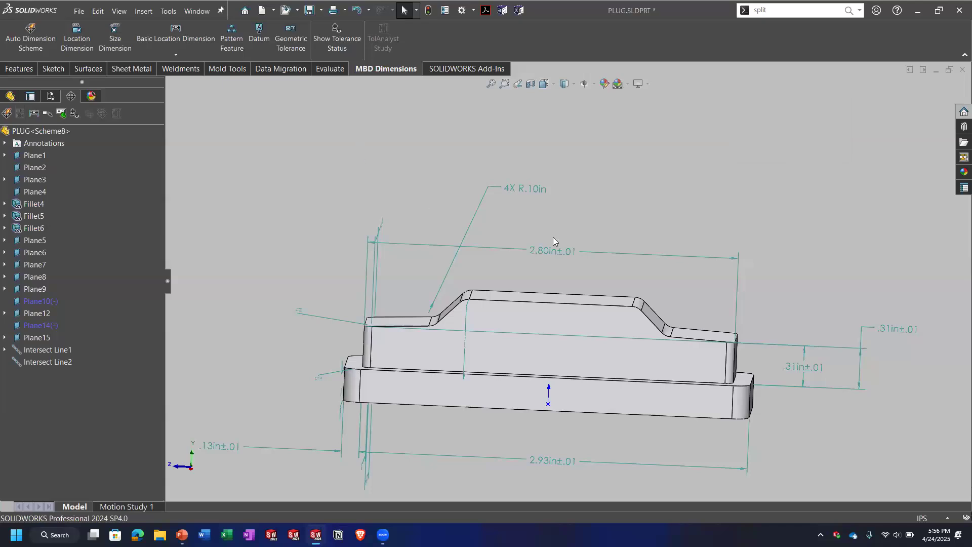
Make a new drawing from the PLUG part, declining to open the existing drawing with the same name
middle_click_drag(559, 245, 605, 308)
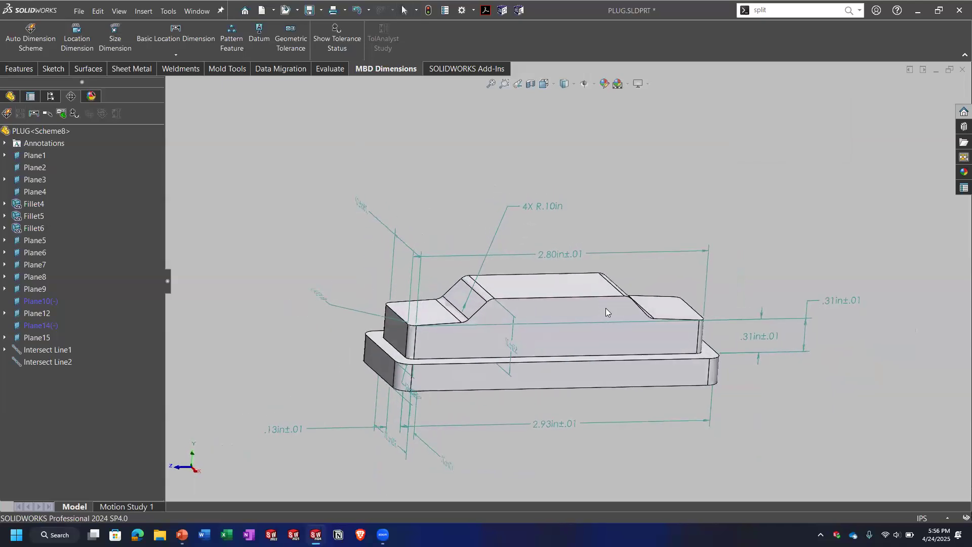
left_click(78, 10)
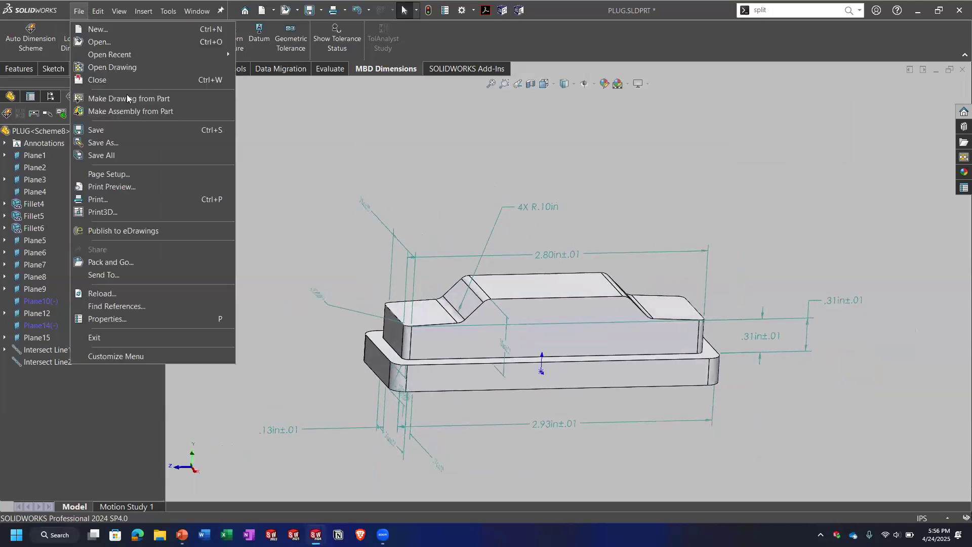
left_click(131, 98)
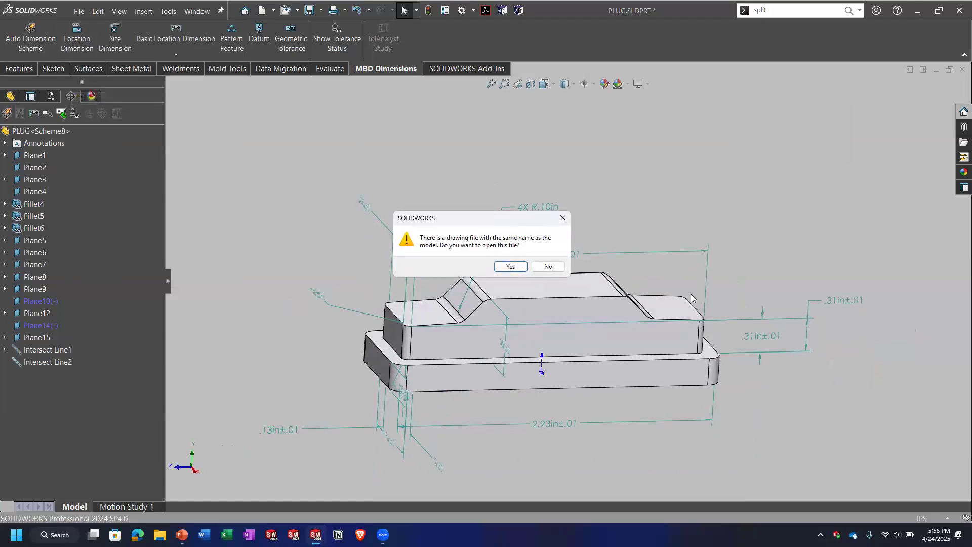
left_click(543, 267)
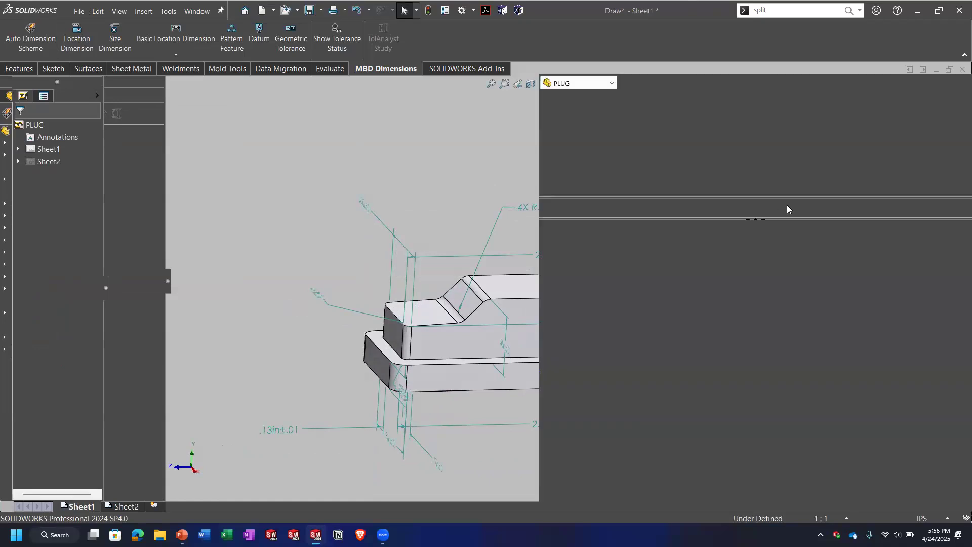
Place the part's end view on Sheet1 with MBD dimension annotations imported, and project a side view and a top view from it
left_click_drag(562, 245, 385, 314)
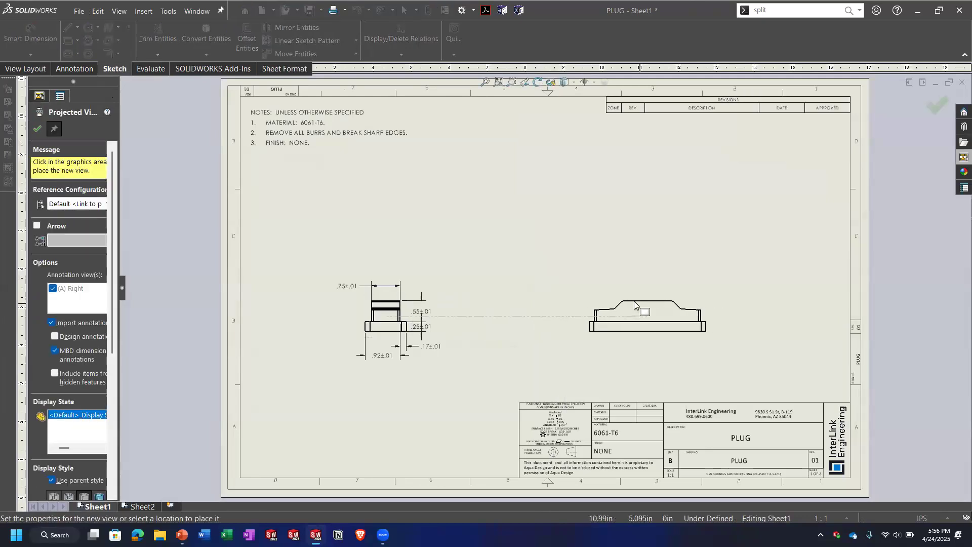
left_click(605, 303)
left_click(398, 198)
key("Escape")
Reposition the end view and the top view on the sheet and rebuild the drawing
left_click_drag(377, 338, 344, 369)
left_click_drag(380, 169, 386, 206)
left_click(505, 262)
key("ctrl+b")
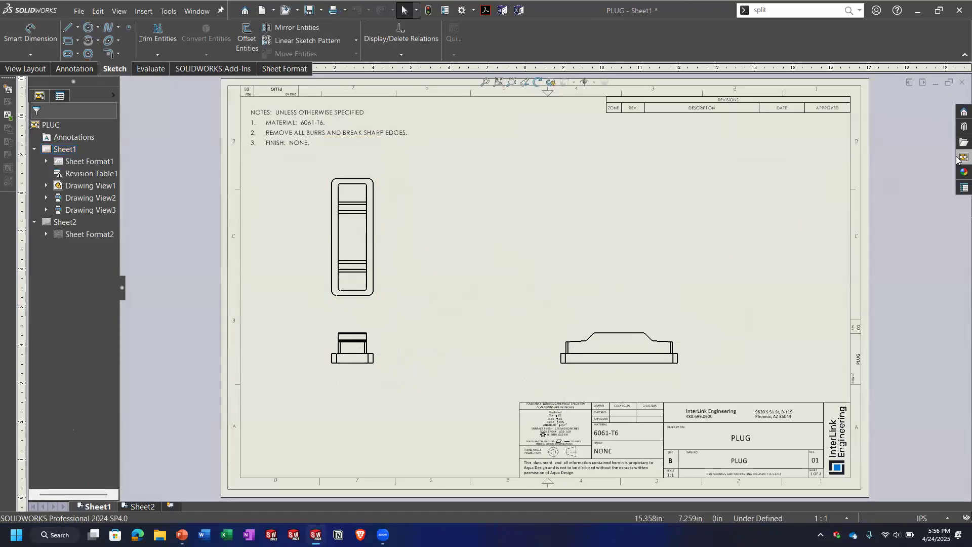
Turn on the display of DimXpert annotations in the drawing and review the annotation display options
left_click(582, 82)
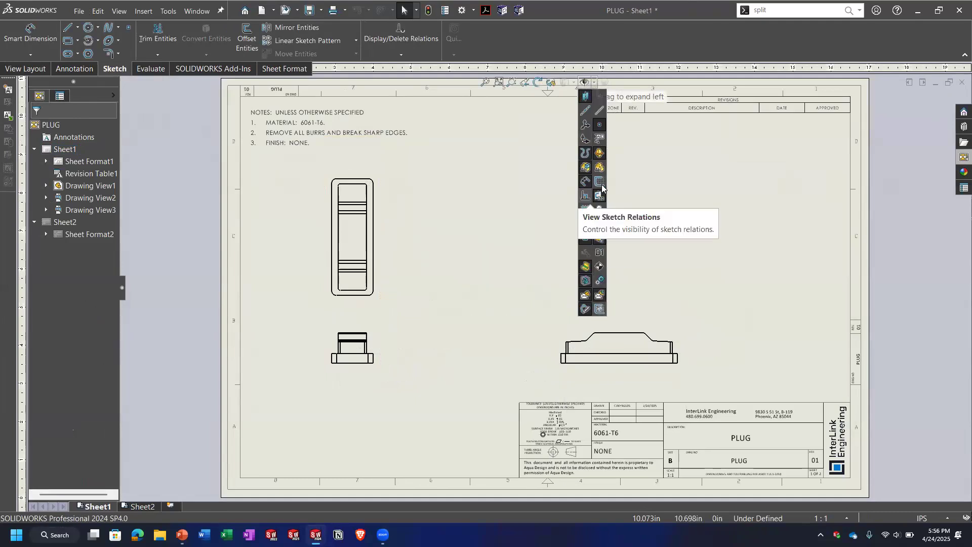
right_click(89, 138)
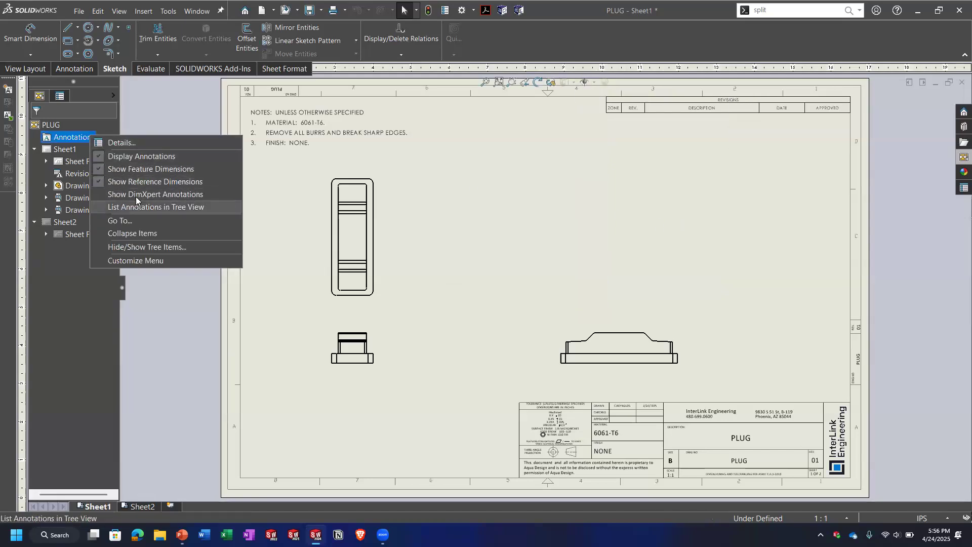
left_click(135, 195)
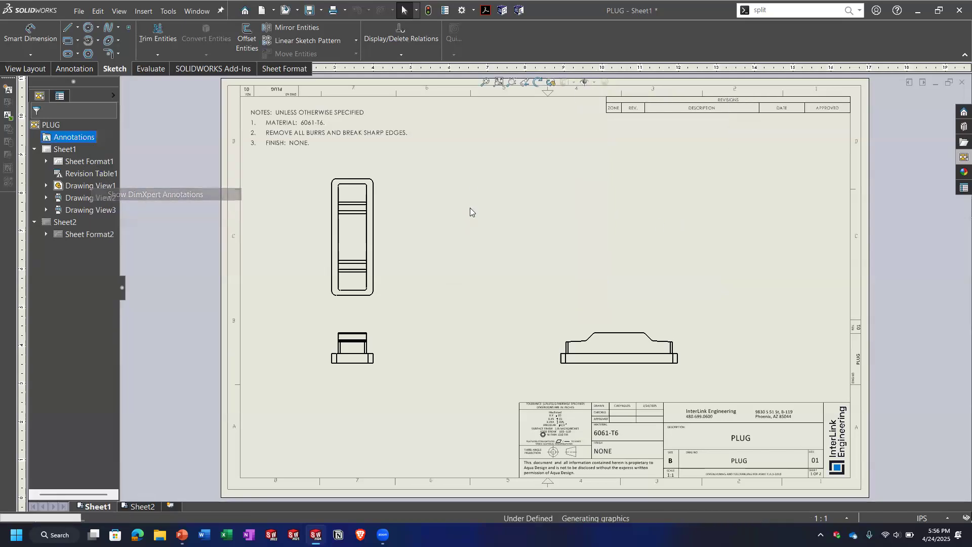
right_click(70, 138)
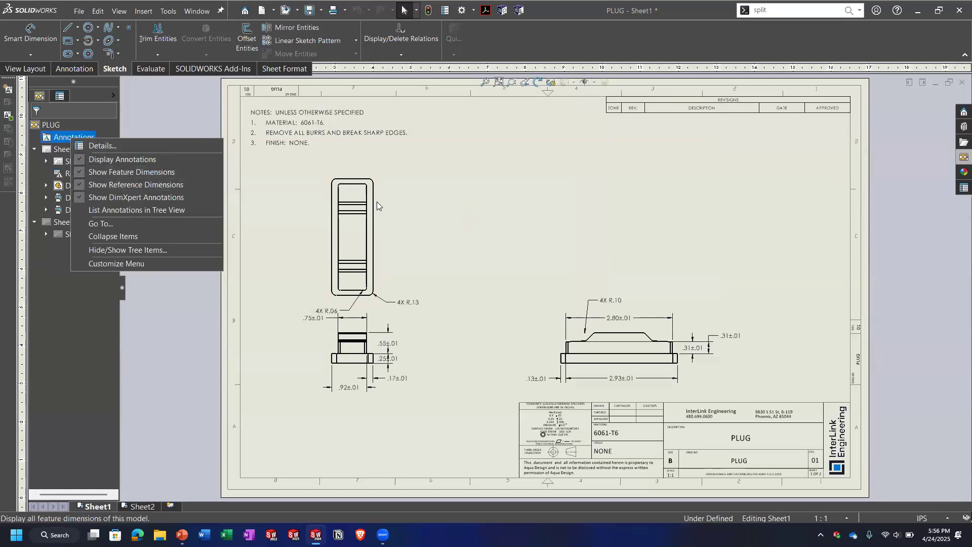
left_click(601, 250)
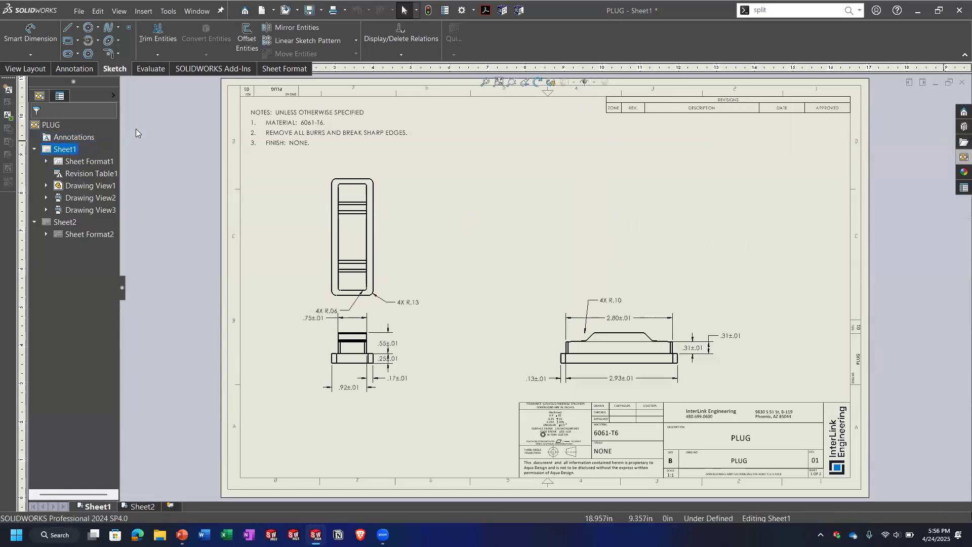
right_click(92, 137)
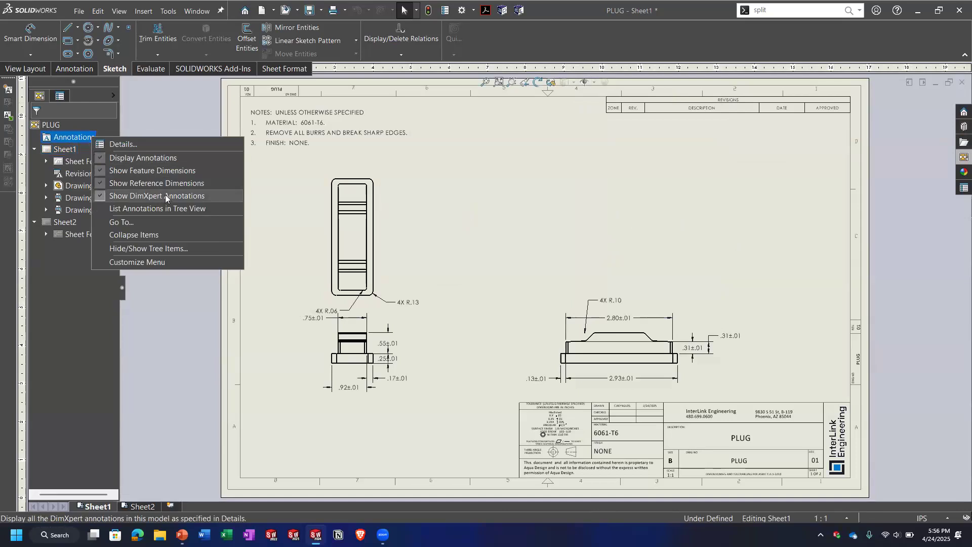
left_click(963, 157)
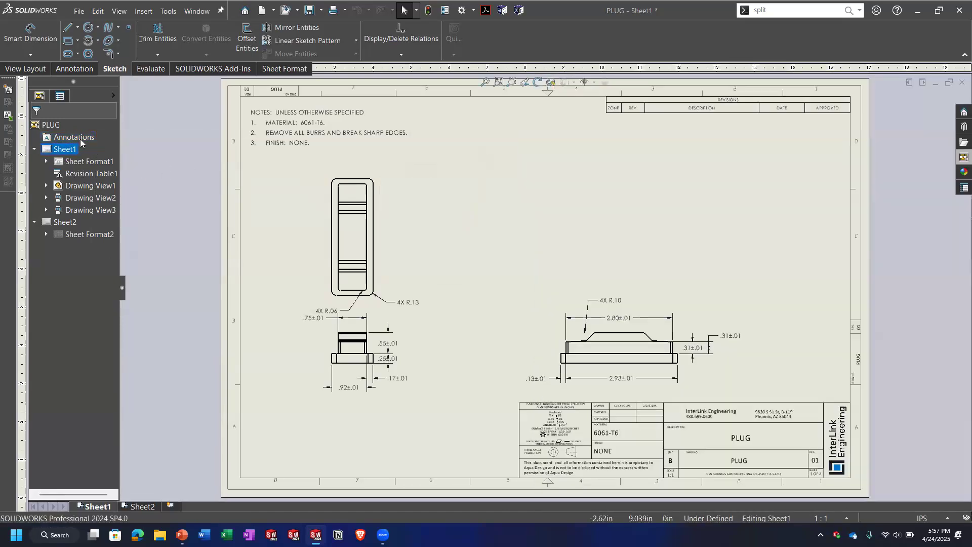
right_click(82, 140)
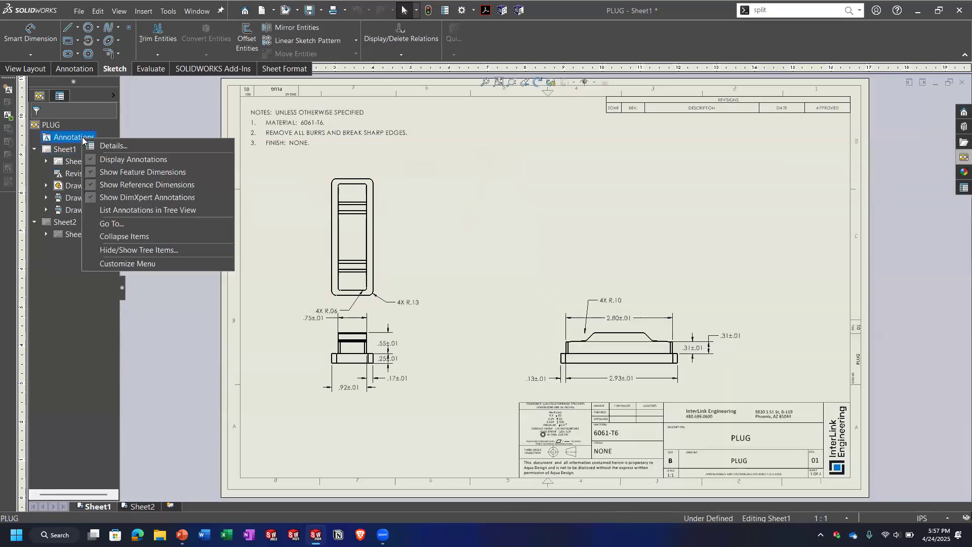
left_click(274, 201)
left_click(273, 201)
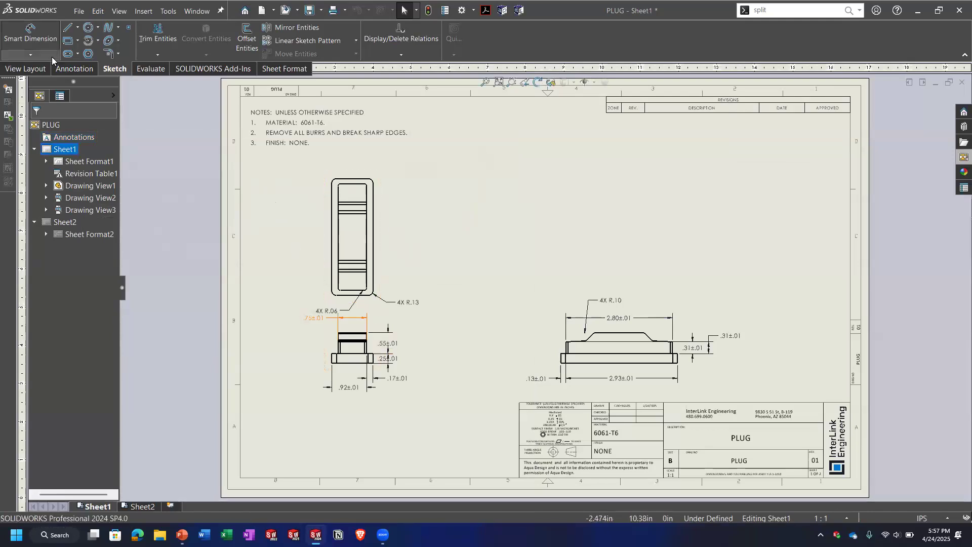
left_click(30, 68)
left_click(65, 68)
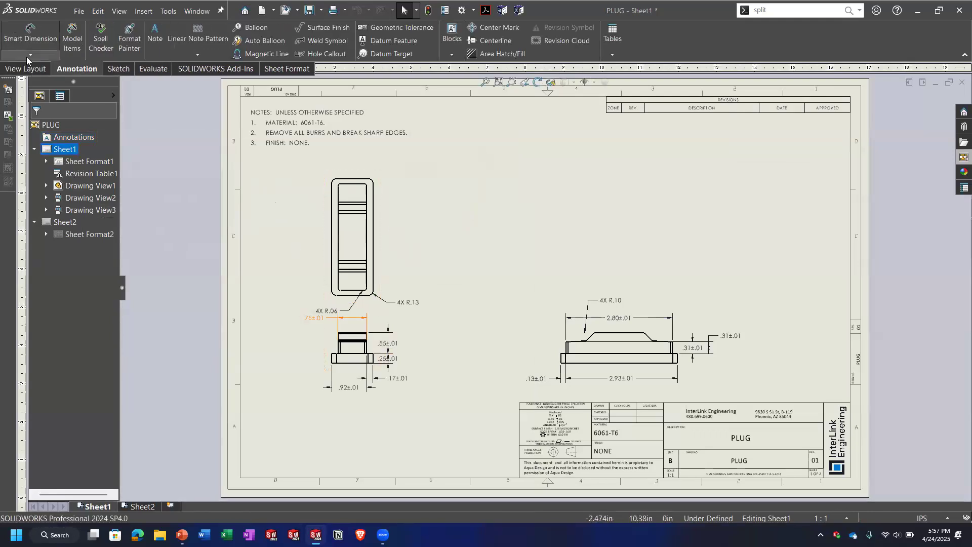
left_click(34, 55)
left_click(38, 55)
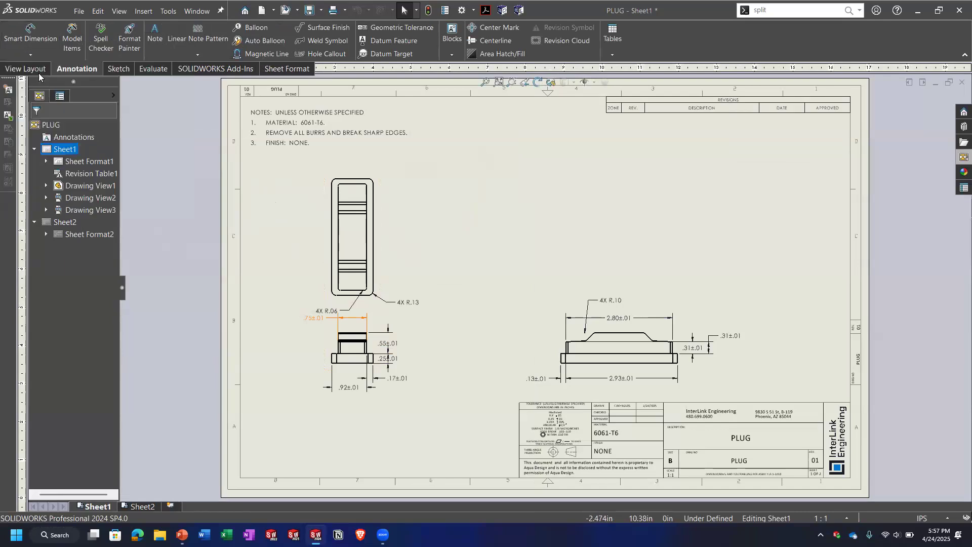
left_click(33, 69)
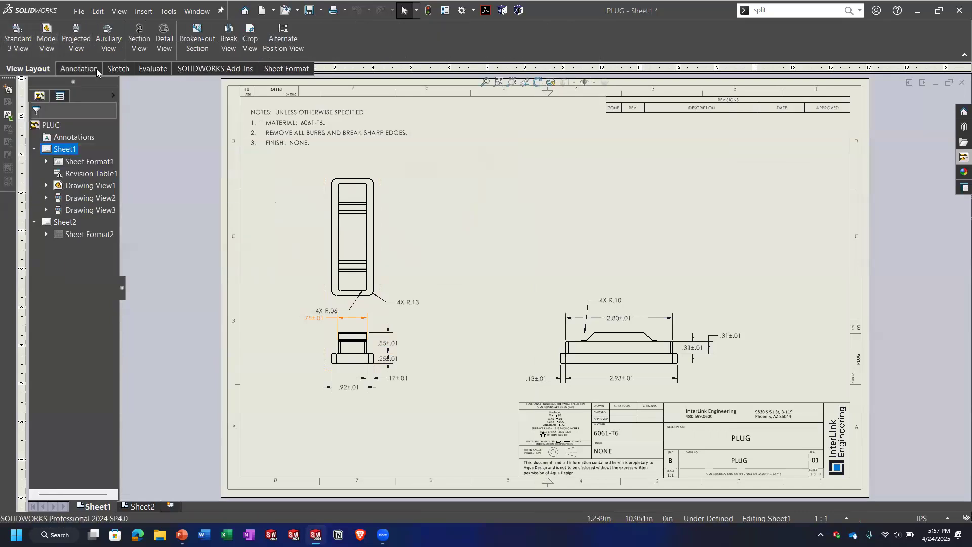
Examine the Model Items options for inserting model dimensions, annotations and reference geometry, and leave the command without importing anything
left_click(77, 68)
left_click(80, 51)
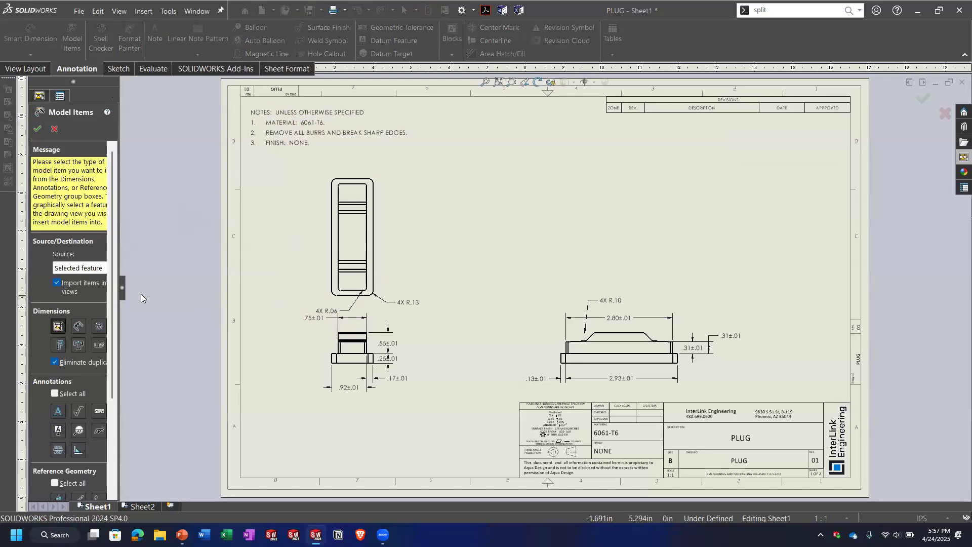
left_click_drag(122, 287, 227, 300)
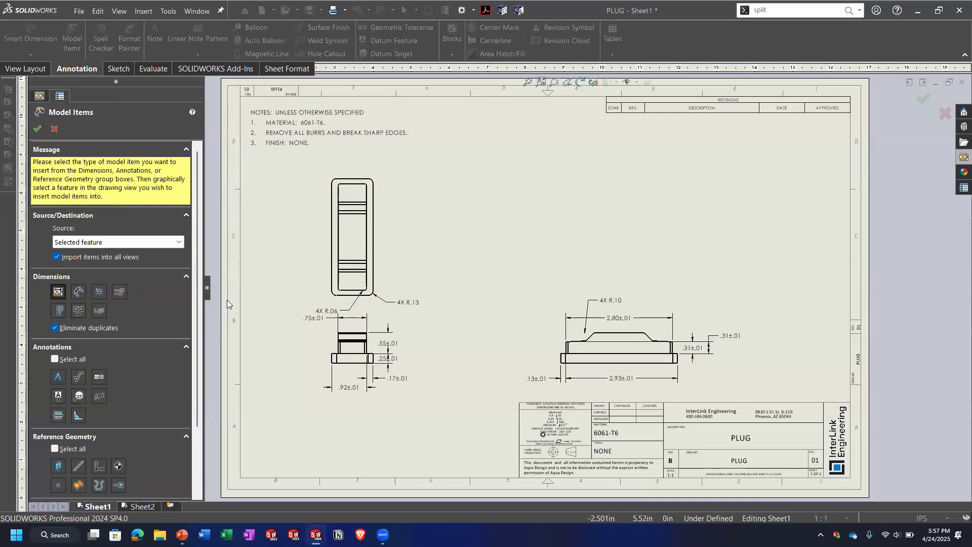
left_click(61, 130)
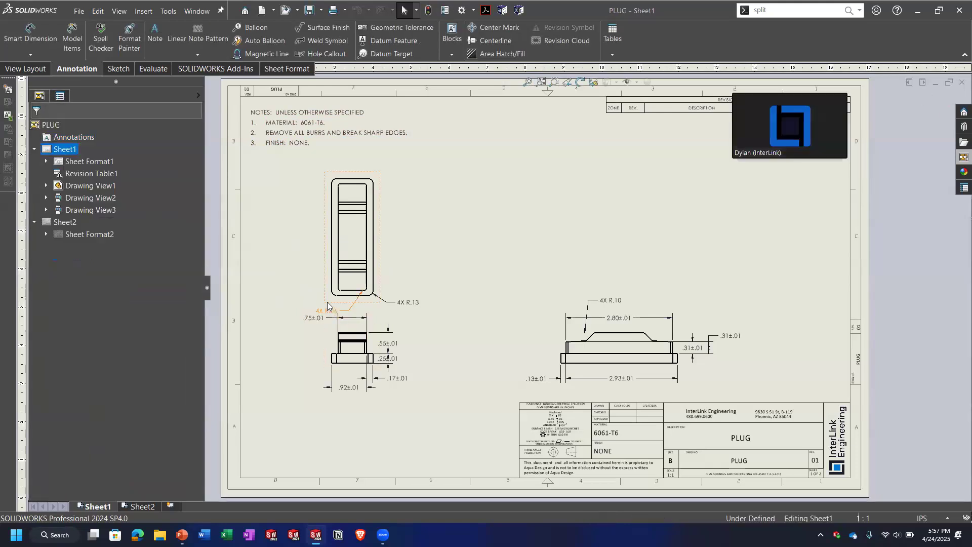
Project an isometric view from the PLUG end view and place it in the open area above the side view
left_click(426, 328)
scroll(692, 386, "down", 1)
scroll(630, 363, "down", 1)
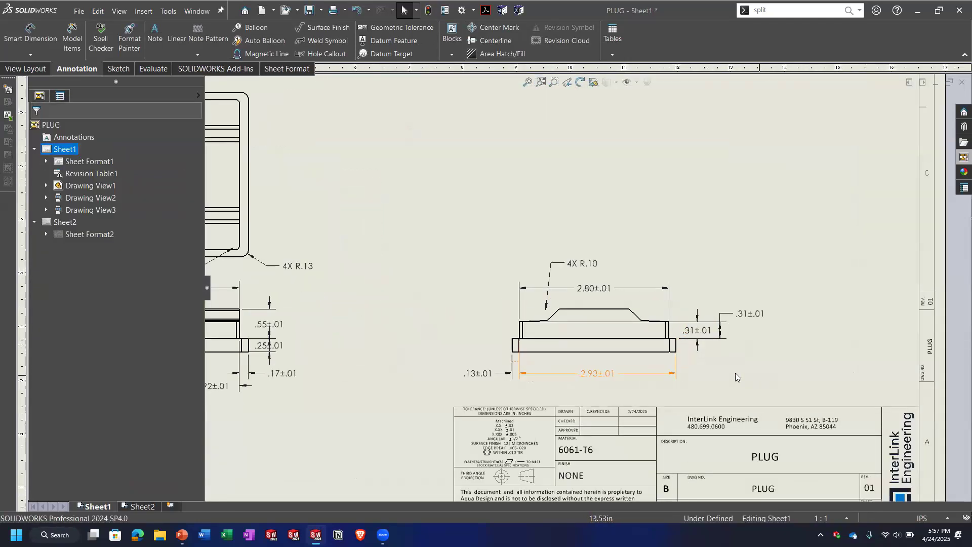
scroll(584, 316, "up", 1)
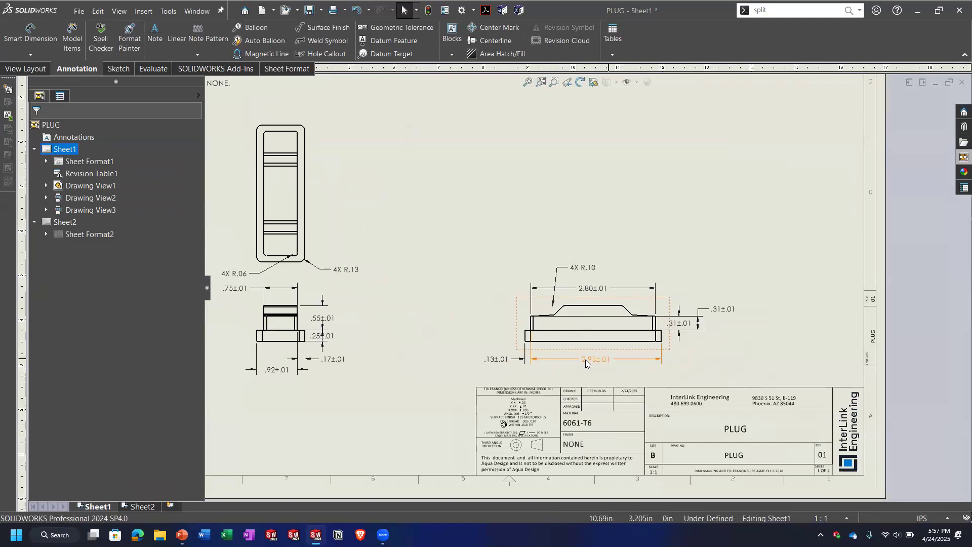
key("f")
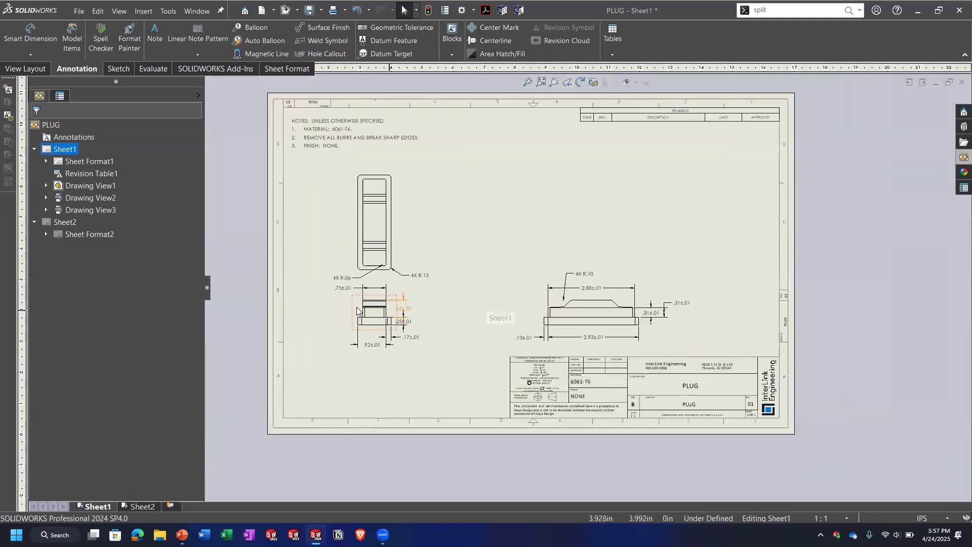
left_click(386, 298)
right_click(386, 298)
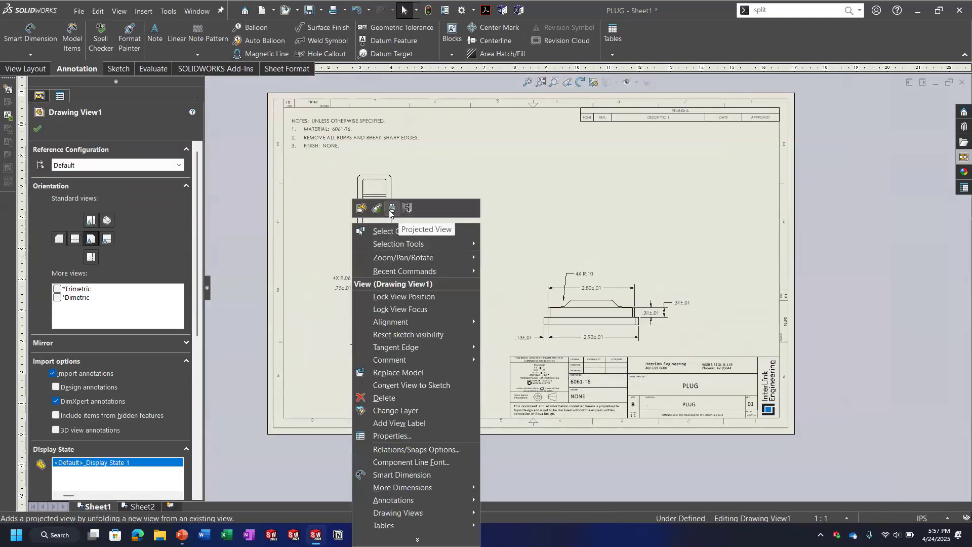
left_click(391, 208)
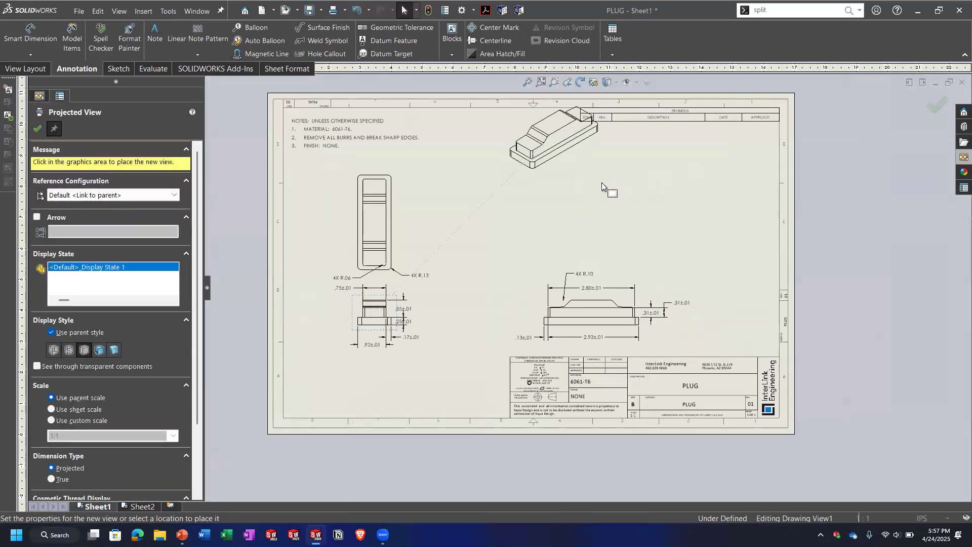
left_click(603, 171)
left_click_drag(602, 171, 686, 229)
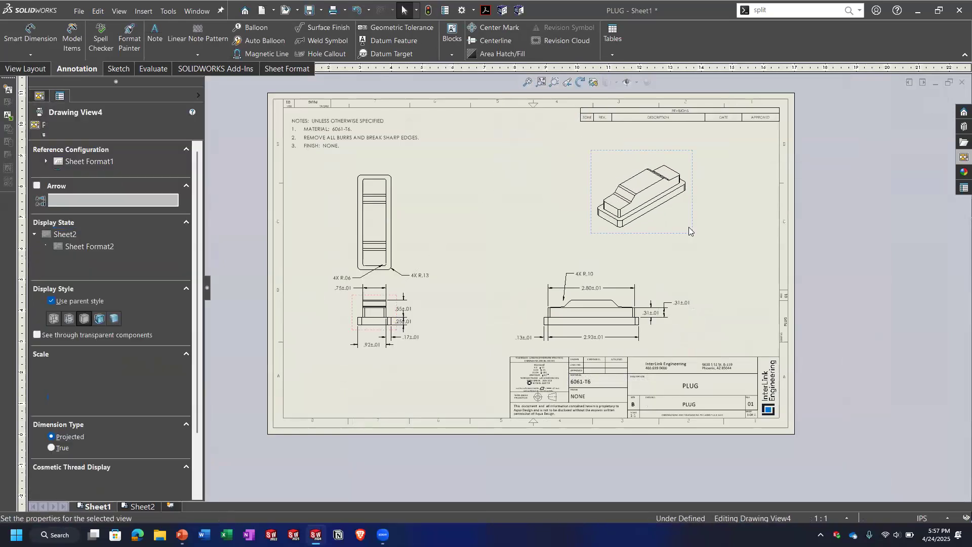
left_click(527, 241)
Move the side view's 4X R.10 callout beside the 2.80 dimension and shift the outer .31 dimension farther away from the view
scroll(570, 326, "down", 2)
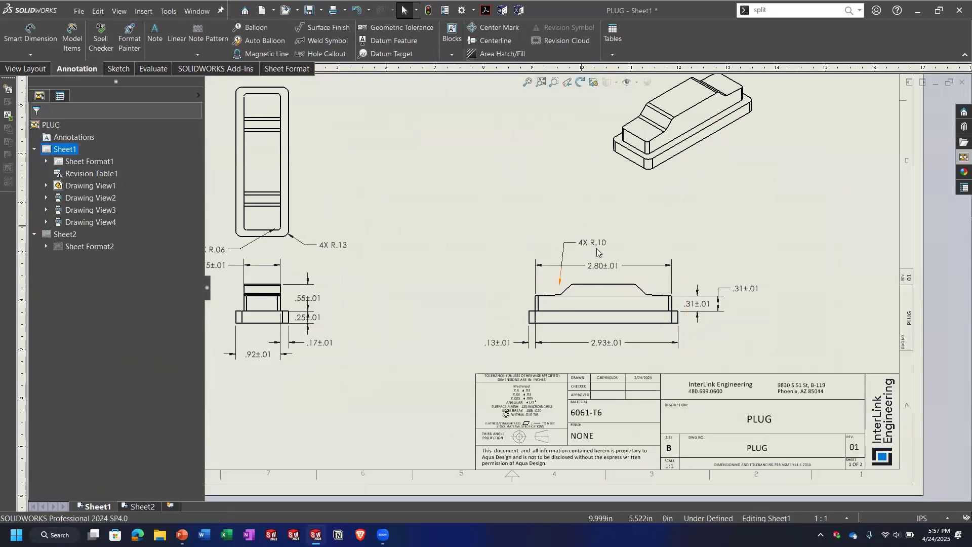
left_click_drag(590, 242, 516, 261)
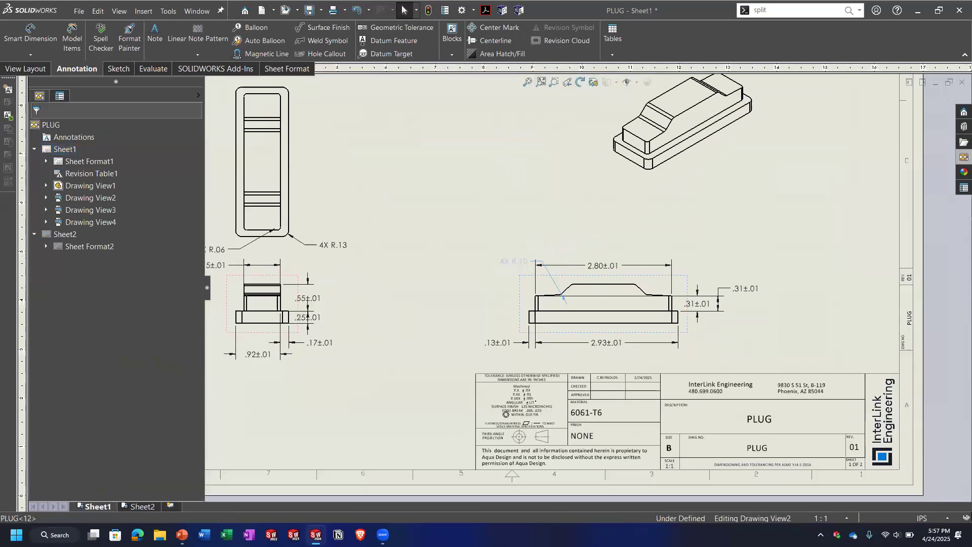
left_click_drag(718, 304, 743, 303)
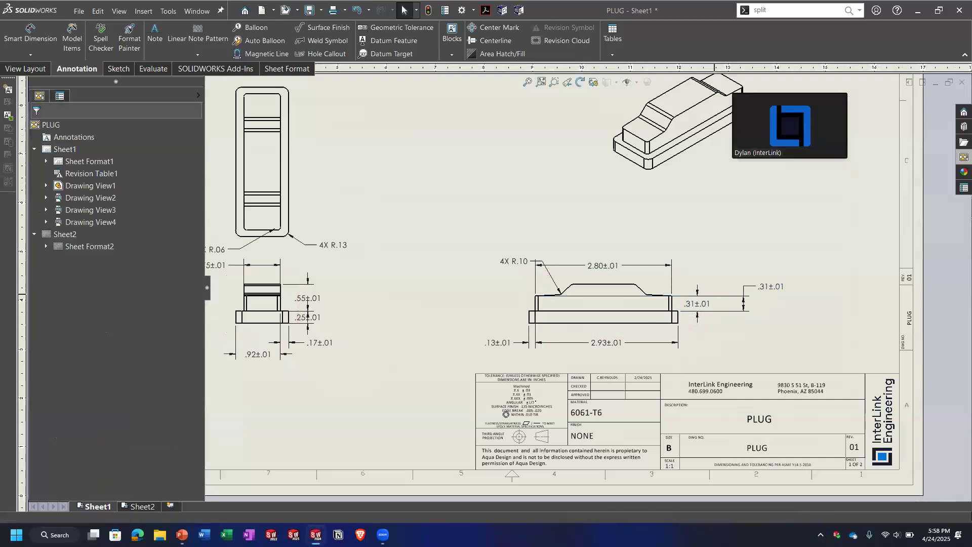
left_click(86, 329)
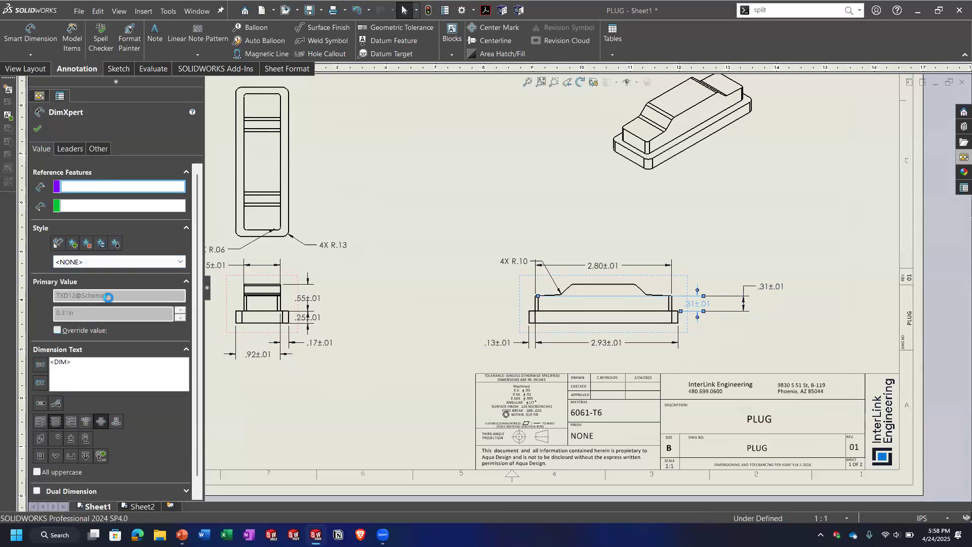
key("ctrl+z")
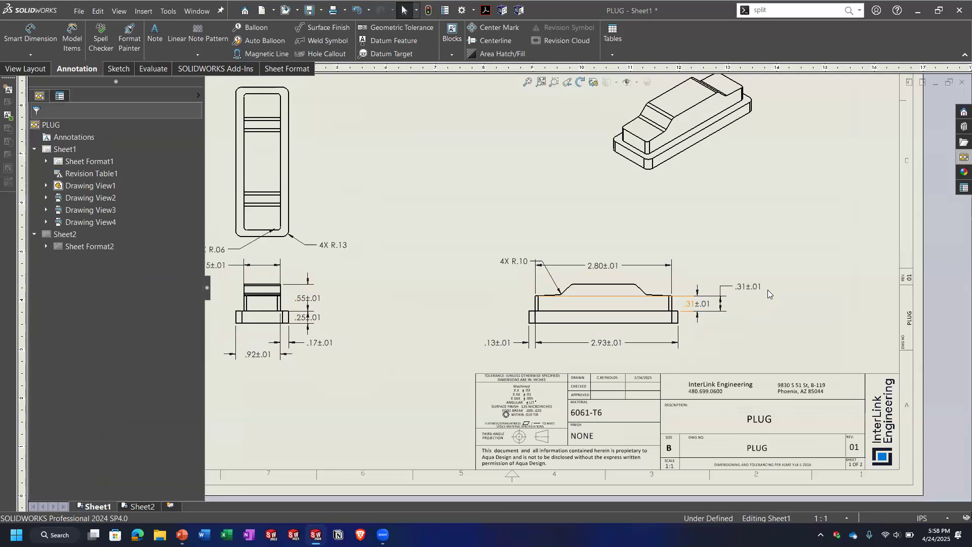
left_click_drag(750, 287, 773, 285)
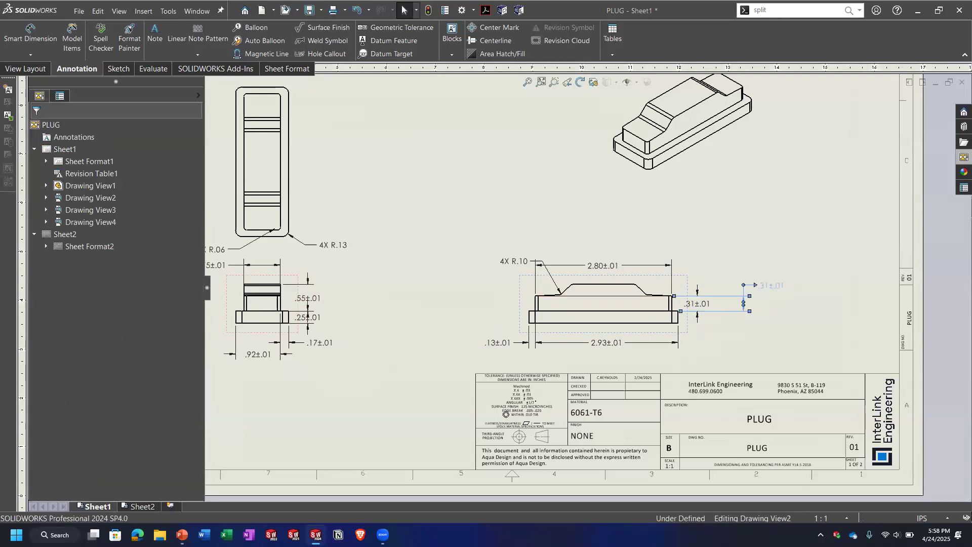
left_click(636, 253)
Open the PLUG part from the side view and set the inner .31 in height dimension's precision to three decimal places (.123)
left_click(652, 275)
right_click(660, 218)
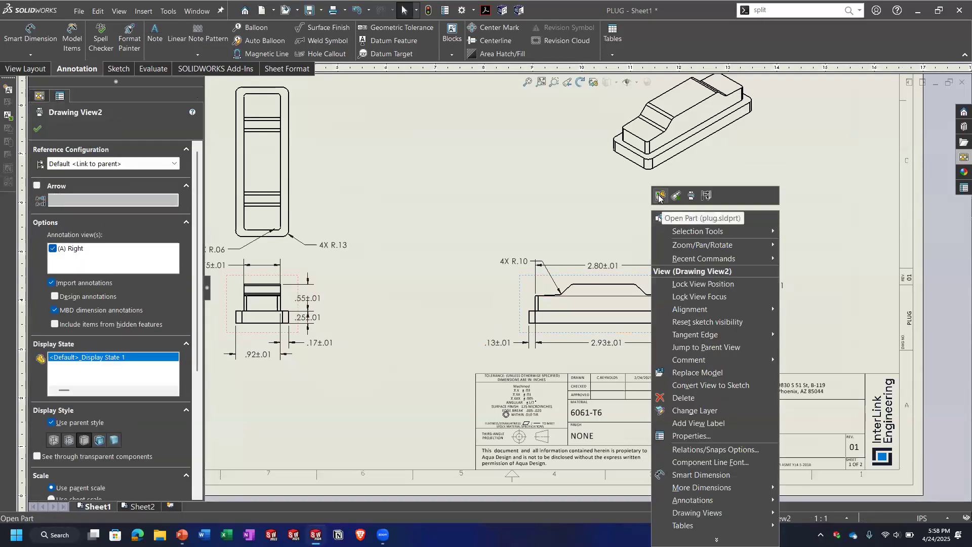
key("Escape")
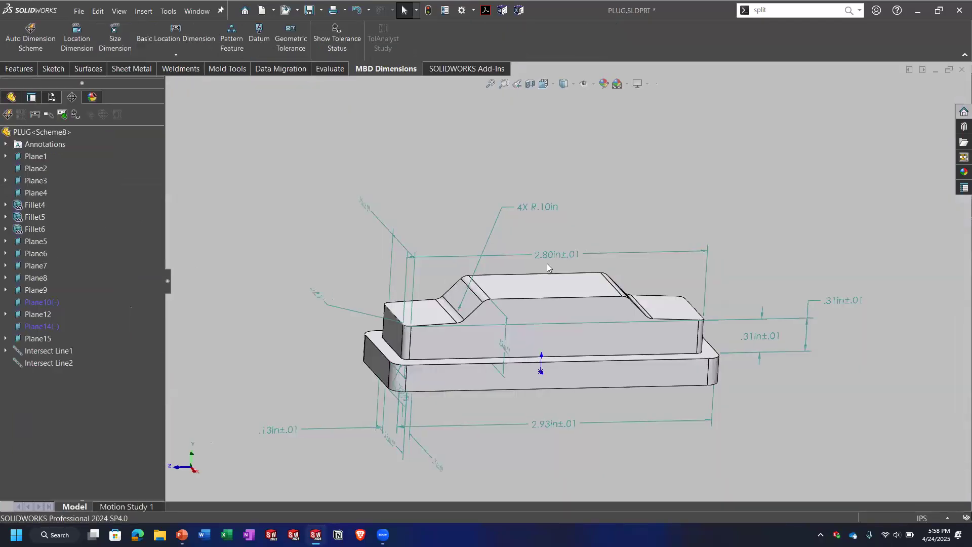
left_click(756, 347)
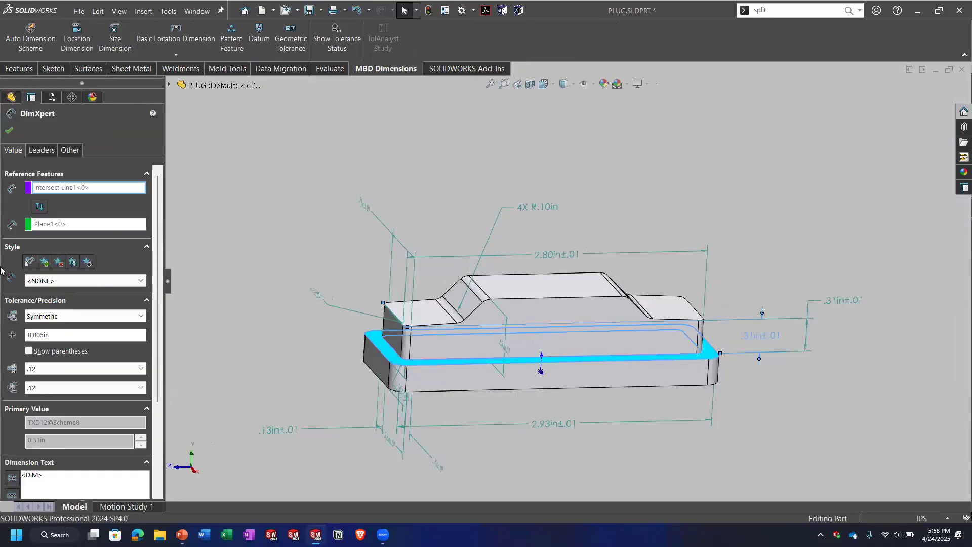
left_click(56, 369)
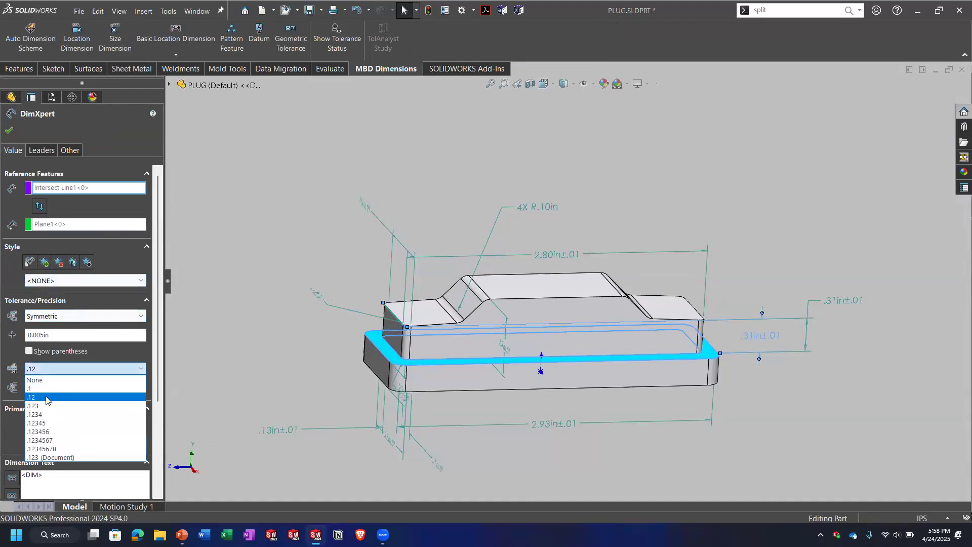
left_click(174, 380)
left_click(513, 270)
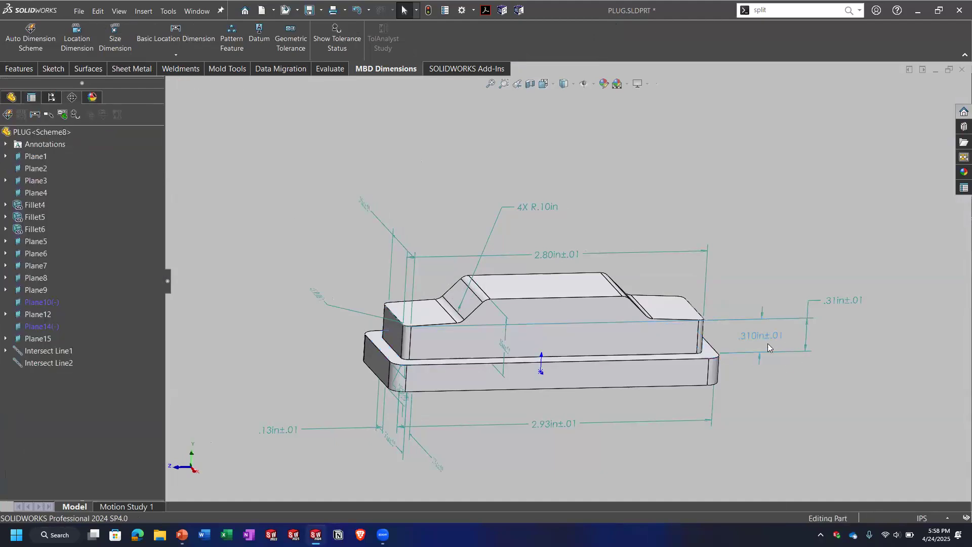
Reposition the part's 4X R.10in fillet callout near the end of the 2.80in dimension and inspect the annotations around the model
key("ctrl+1")
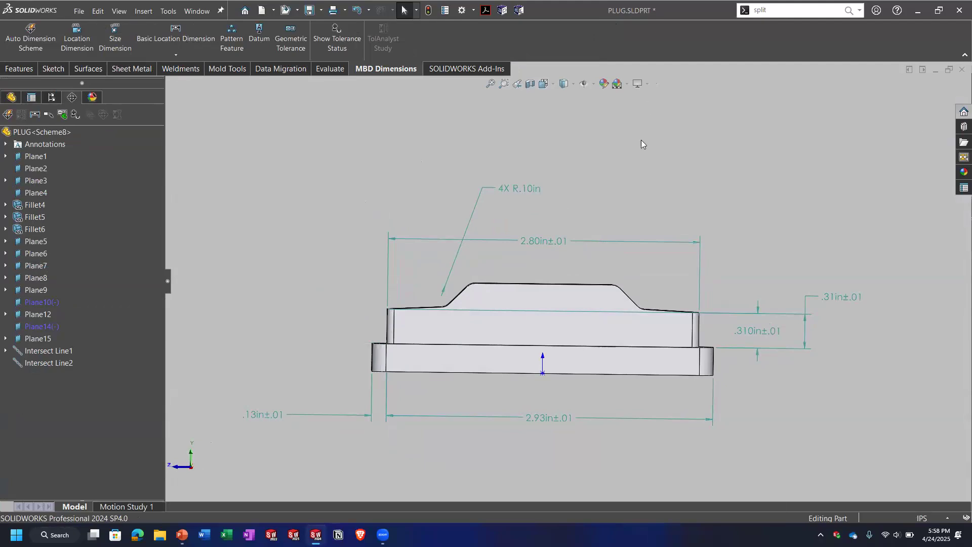
left_click_drag(516, 195, 372, 217)
left_click(438, 165)
mouse_move(553, 321)
middle_mouse_down()
mouse_move(643, 308)
mouse_move(595, 289)
mouse_move(562, 328)
middle_mouse_up()
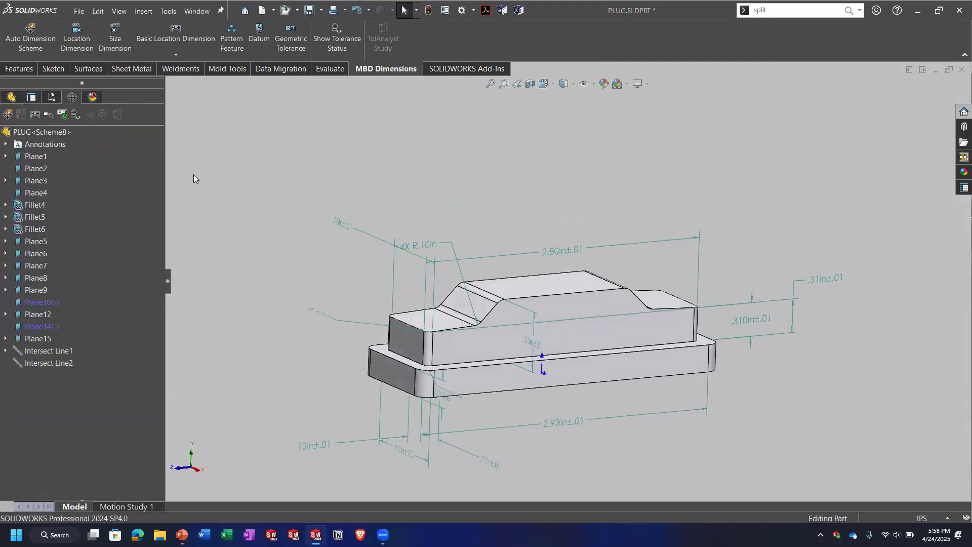
middle_click_drag(341, 192, 303, 268)
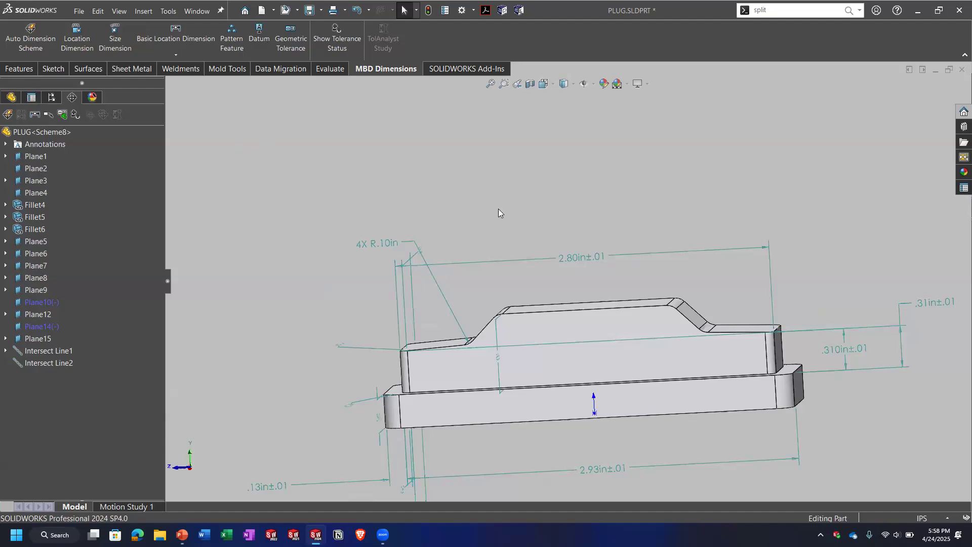
mouse_move(501, 280)
middle_mouse_down()
mouse_move(575, 293)
mouse_move(553, 213)
middle_mouse_up()
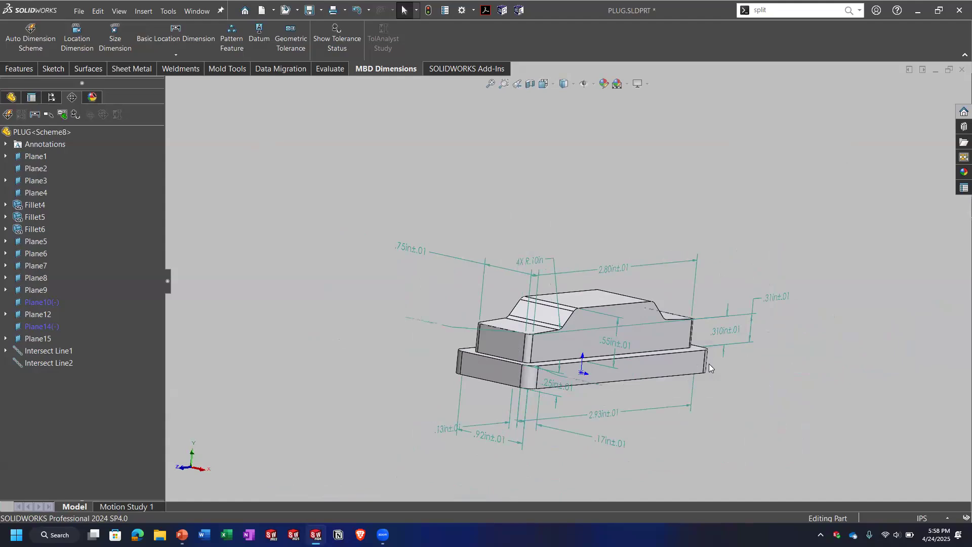
Return to the PLUG drawing and review the annotated views on Sheet1 against the annotations edited in the part
left_click(197, 11)
left_click(276, 172)
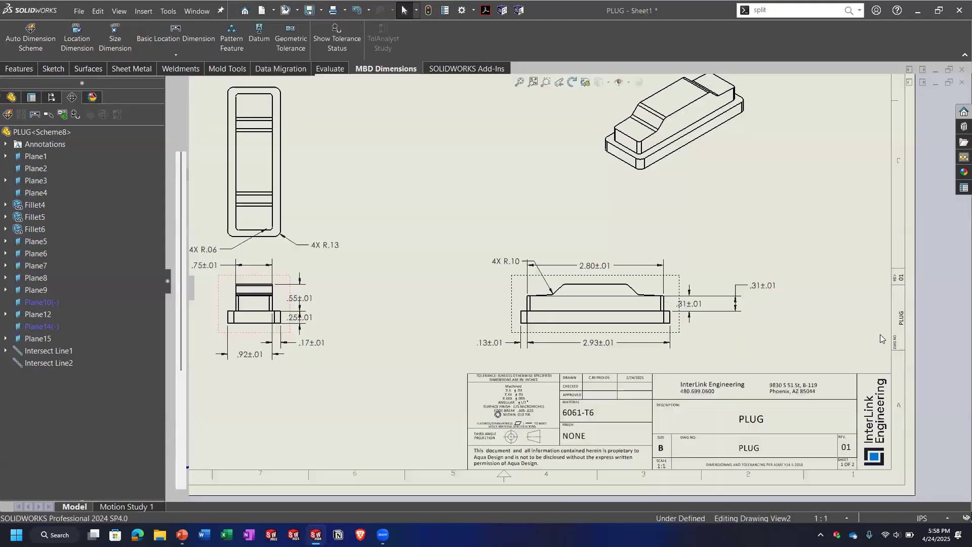
left_click(768, 303)
left_click(822, 304)
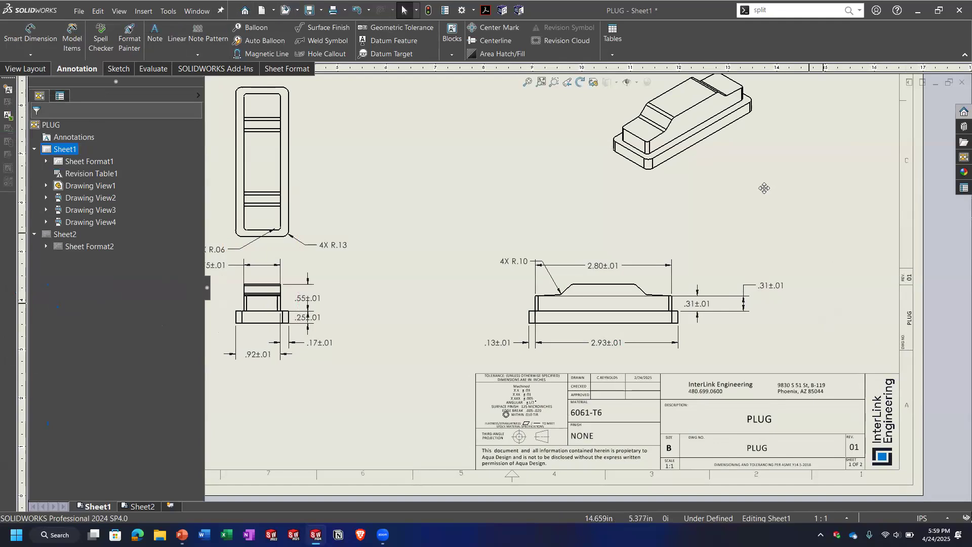
key("f")
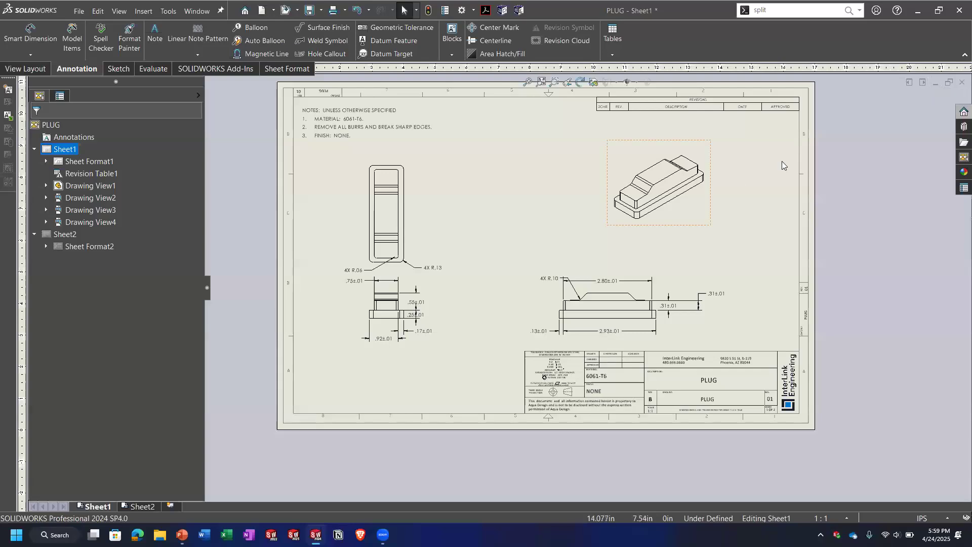
Set the PLUG drawing and part windows aside and switch to the camera housing assembly
left_click(935, 82)
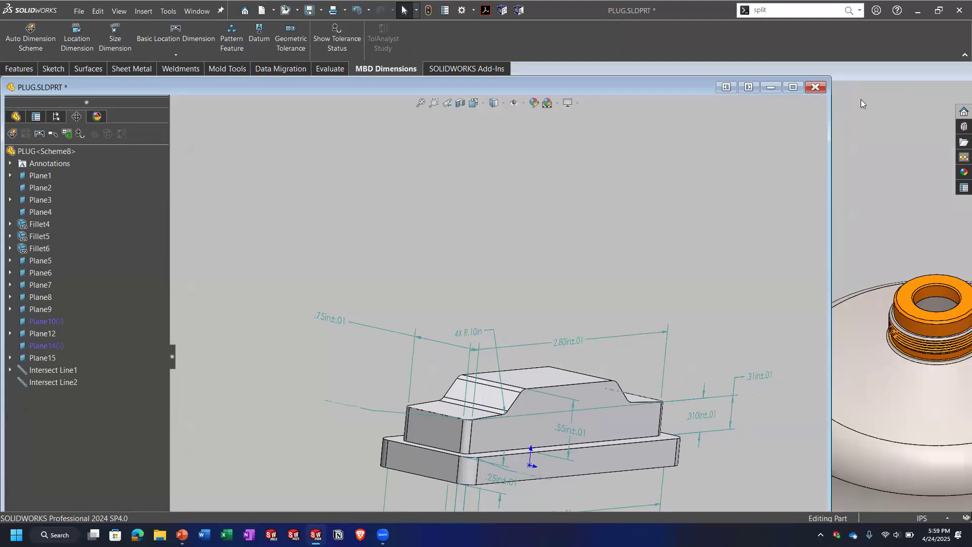
left_click(779, 89)
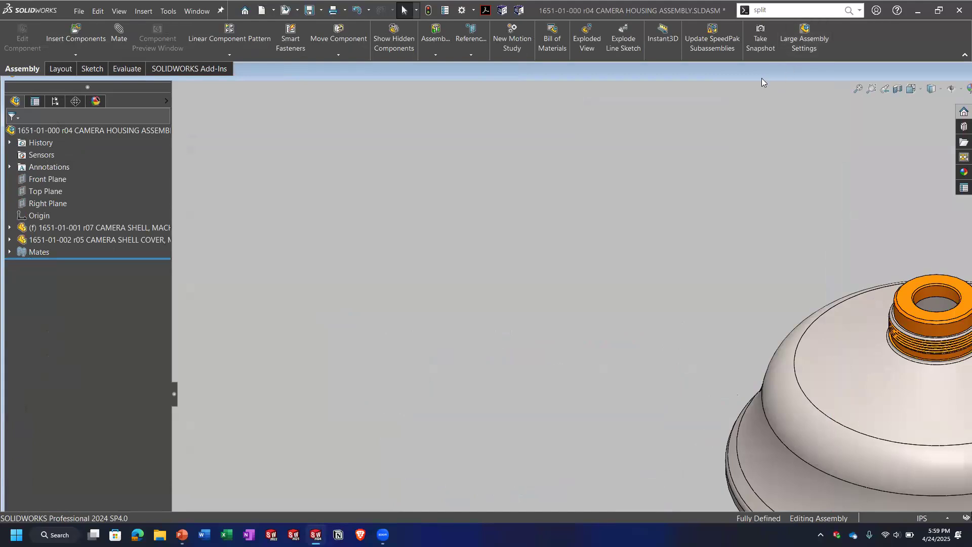
left_click(762, 78)
left_click(444, 11)
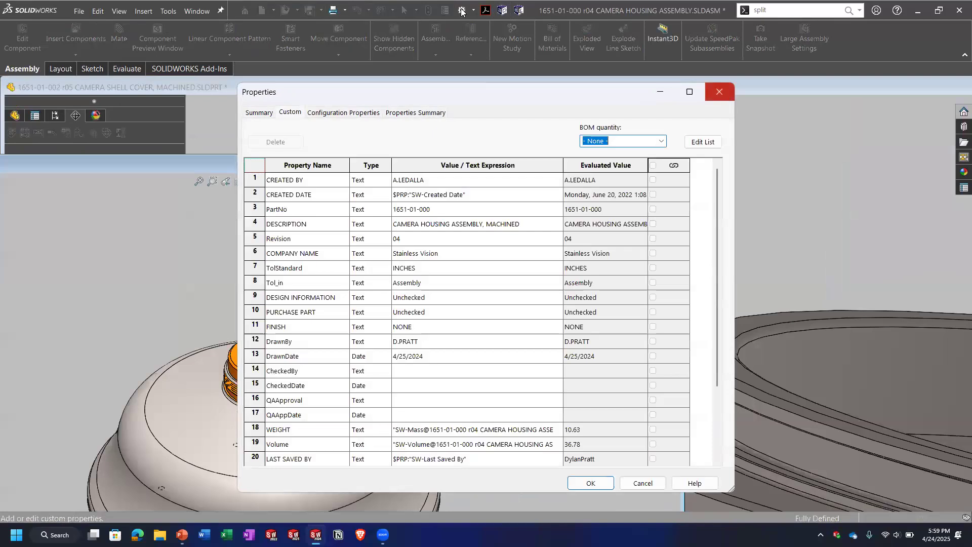
left_click(720, 93)
Review the assembly's DimXpert document properties, including the general tolerance class options, and close them without saving
left_click(461, 11)
left_click(278, 71)
left_click(218, 139)
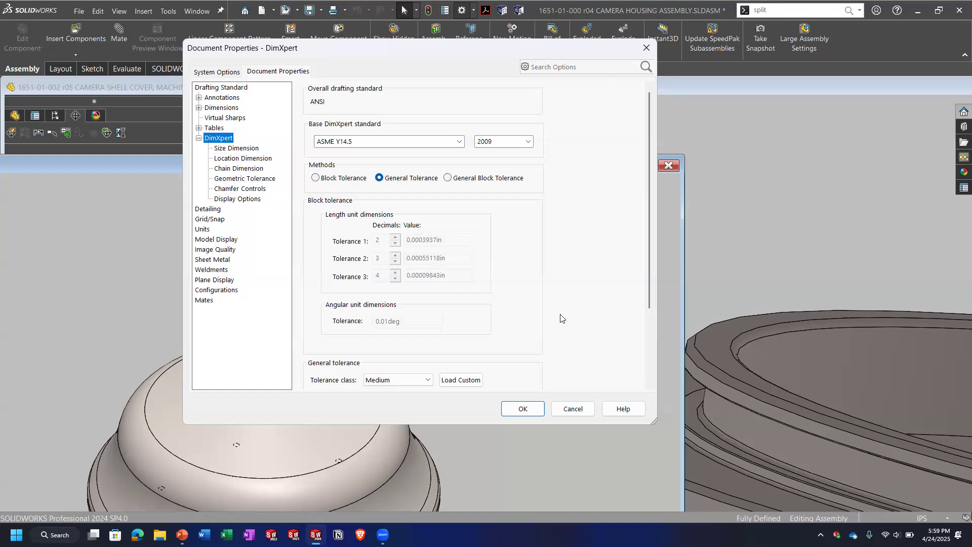
left_click(428, 379)
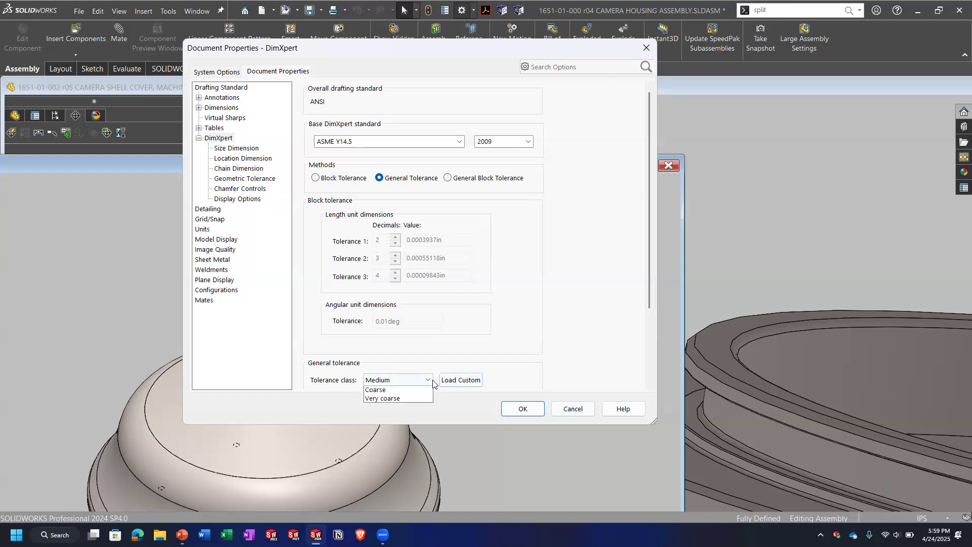
left_click(543, 368)
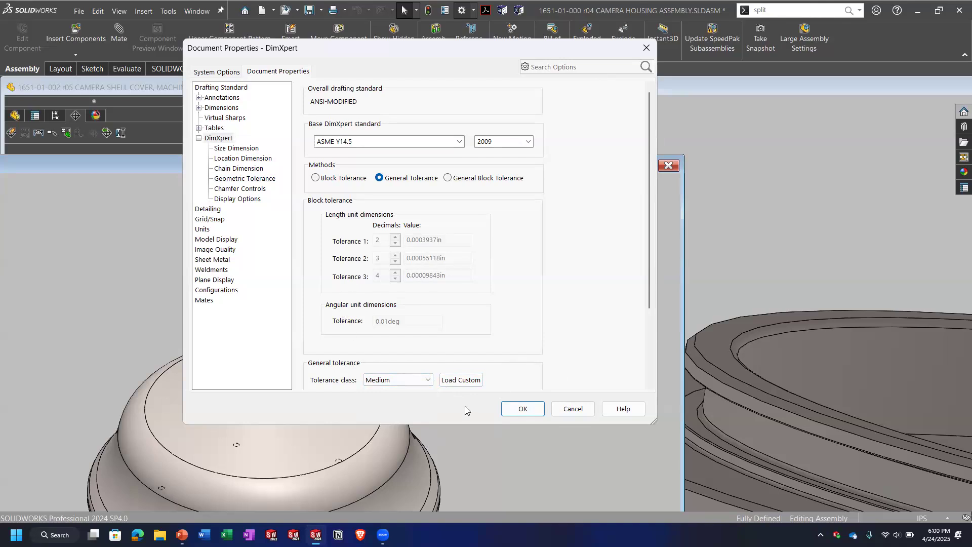
left_click(574, 410)
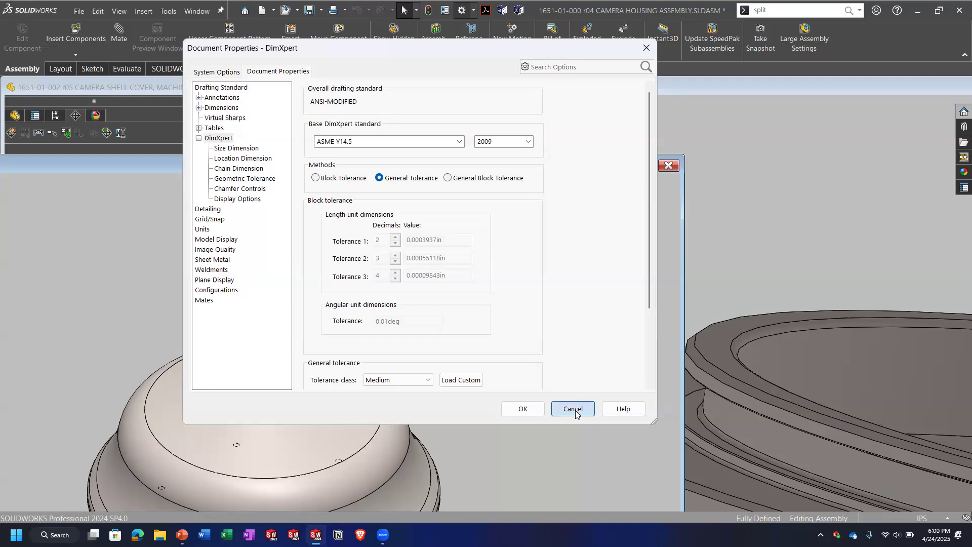
Maximize and fit the camera housing assembly, then switch back through the open documents to the PLUG part
left_click(645, 165)
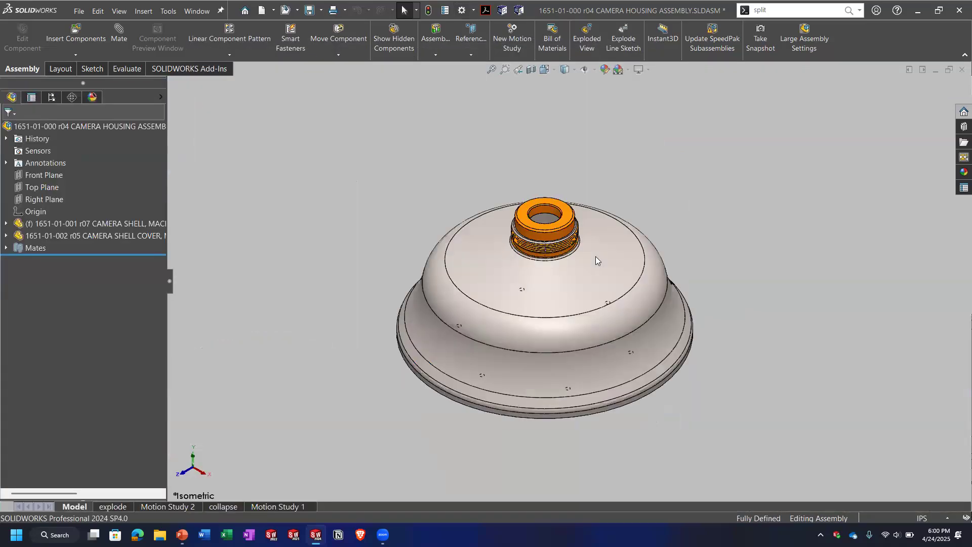
key("f")
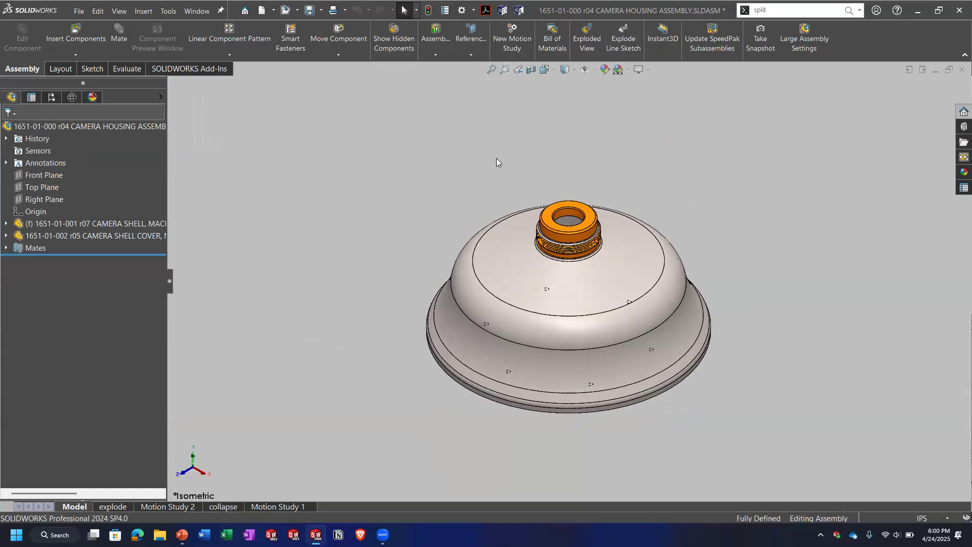
left_click(197, 10)
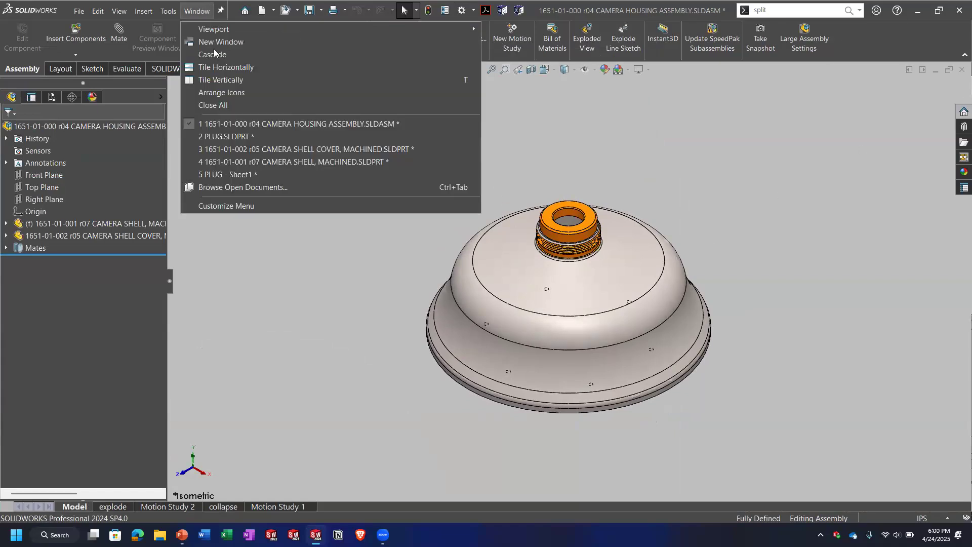
left_click(283, 174)
left_click(197, 11)
left_click(264, 124)
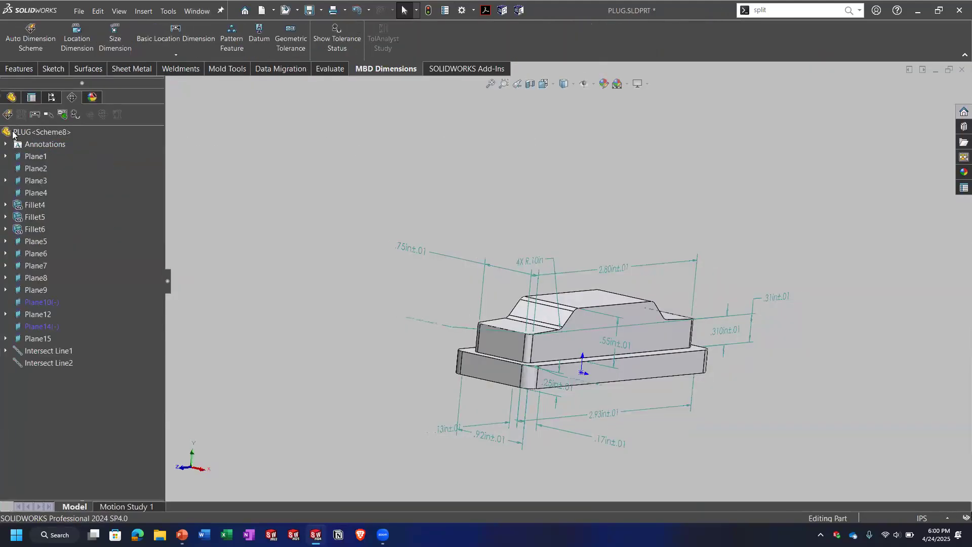
Delete the PLUG part's entire DimXpert scheme with all its features, dimensions and tolerances
right_click(37, 132)
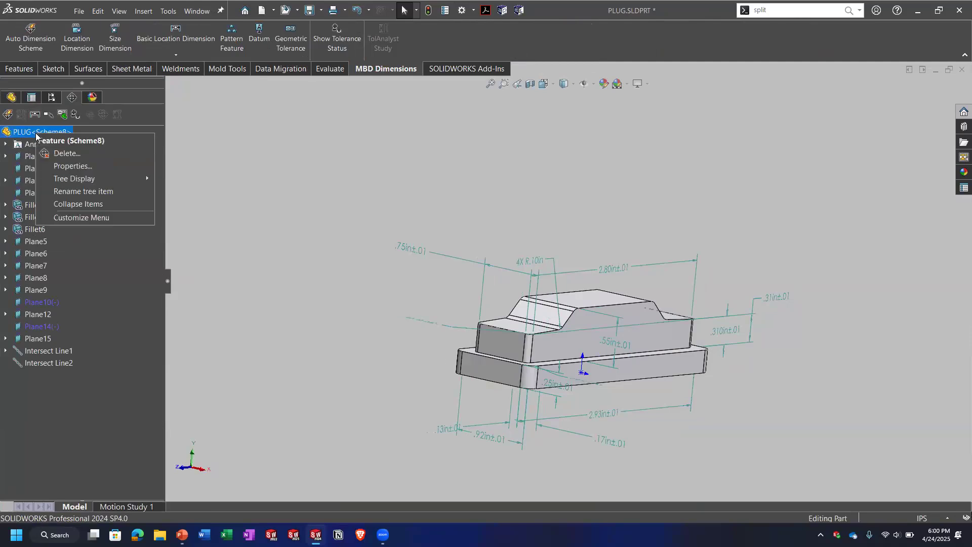
left_click(55, 156)
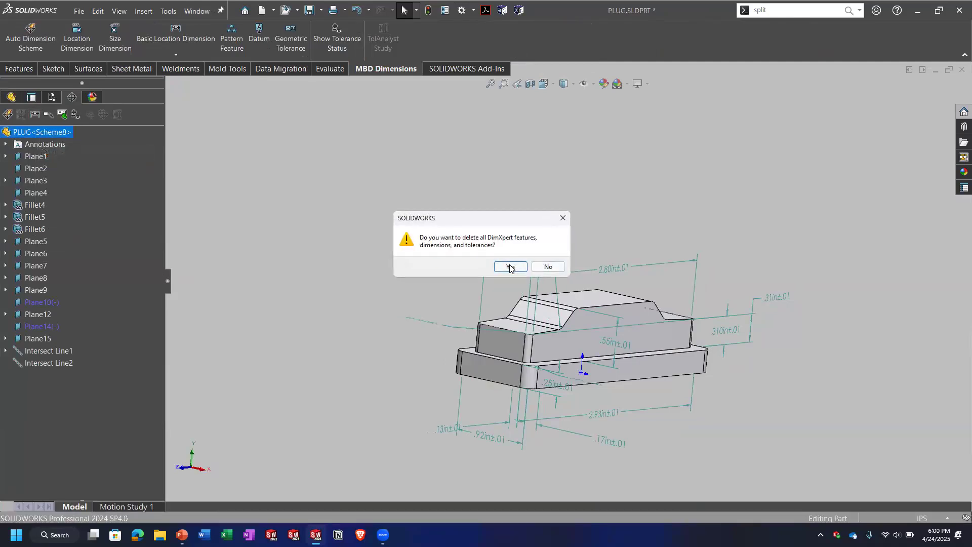
left_click(511, 267)
Start an Auto Dimension Scheme for the plug with the base's upper ledge face as the primary datum
left_click(5, 116)
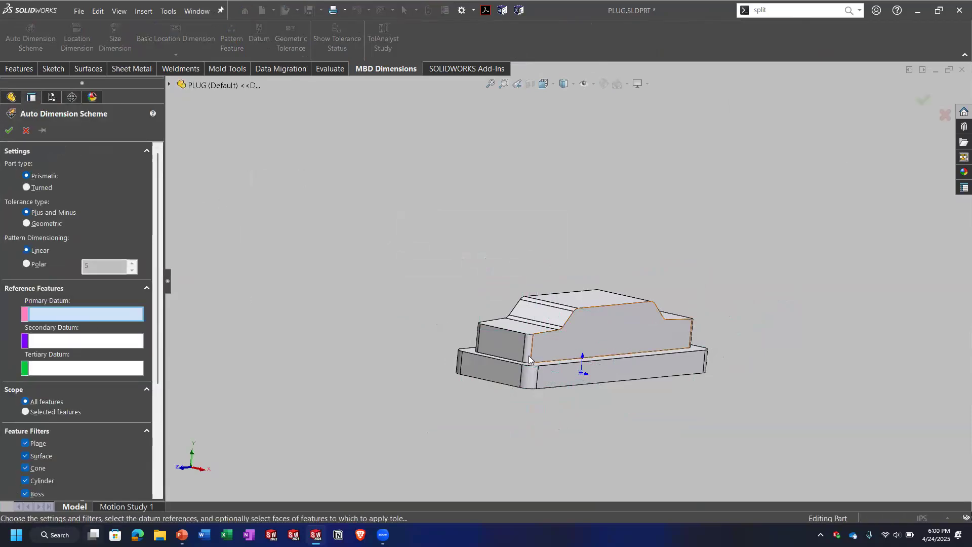
scroll(529, 355, "down", 3)
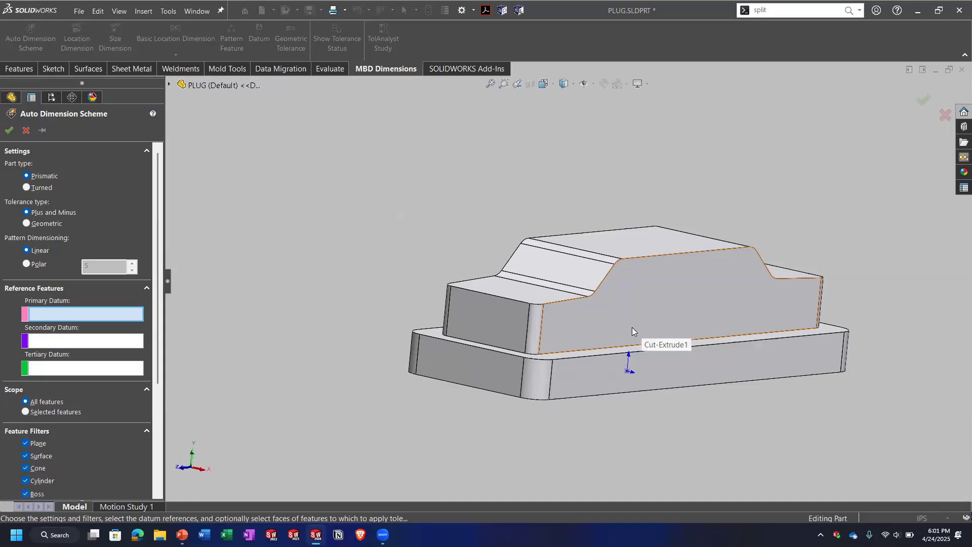
middle_click_drag(570, 380, 531, 405)
scroll(532, 405, "down", 1)
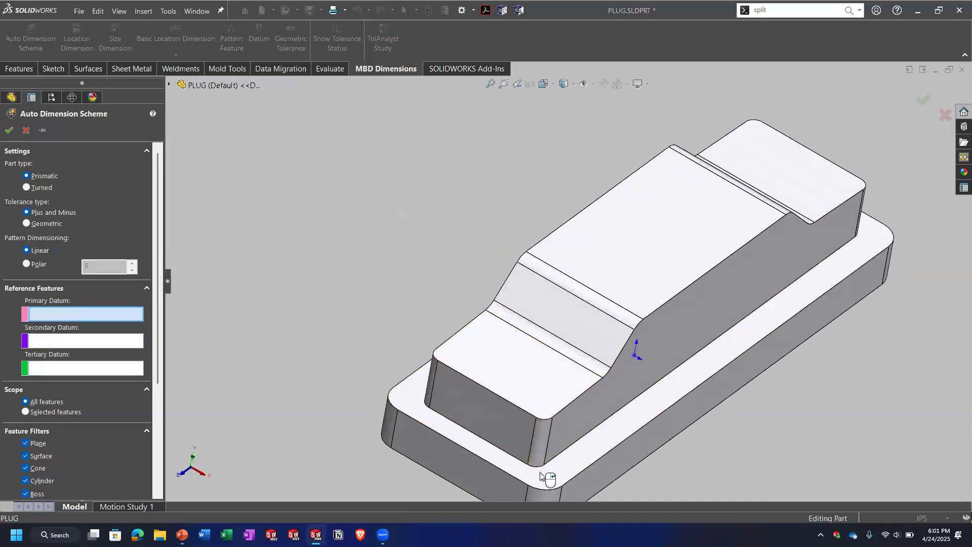
left_click(524, 460)
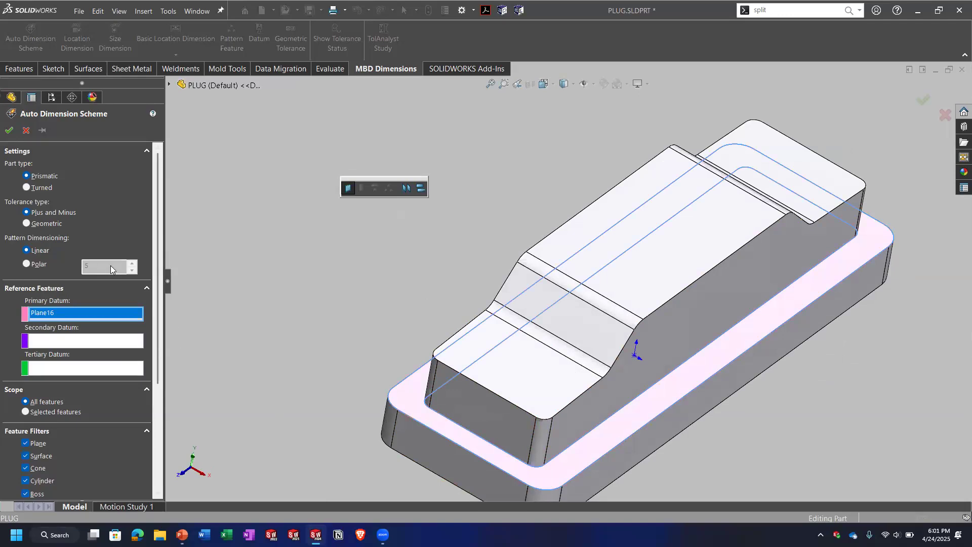
Generate the scheme with Geometric tolerancing, using the raised block's end face as secondary datum and its long side face as tertiary datum
left_click(49, 225)
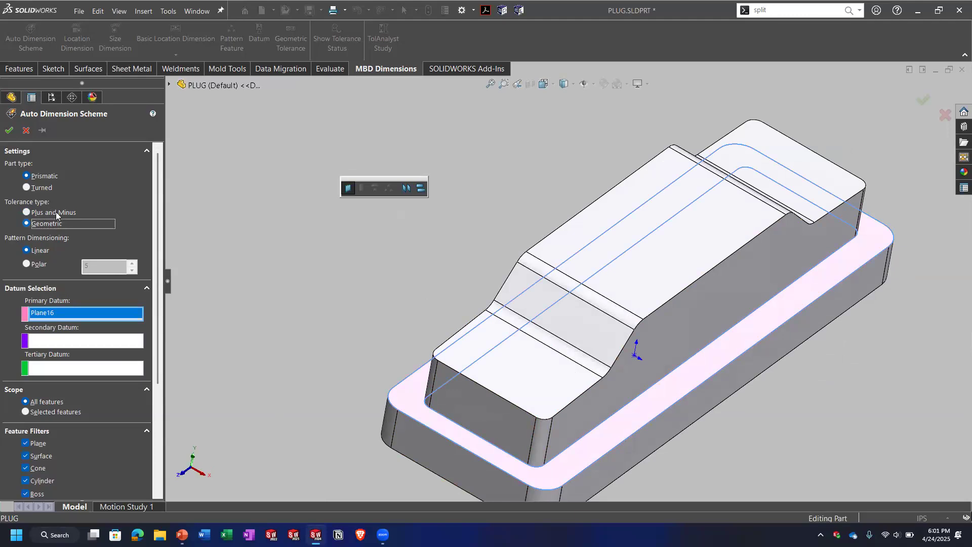
left_click(55, 342)
left_click(508, 429)
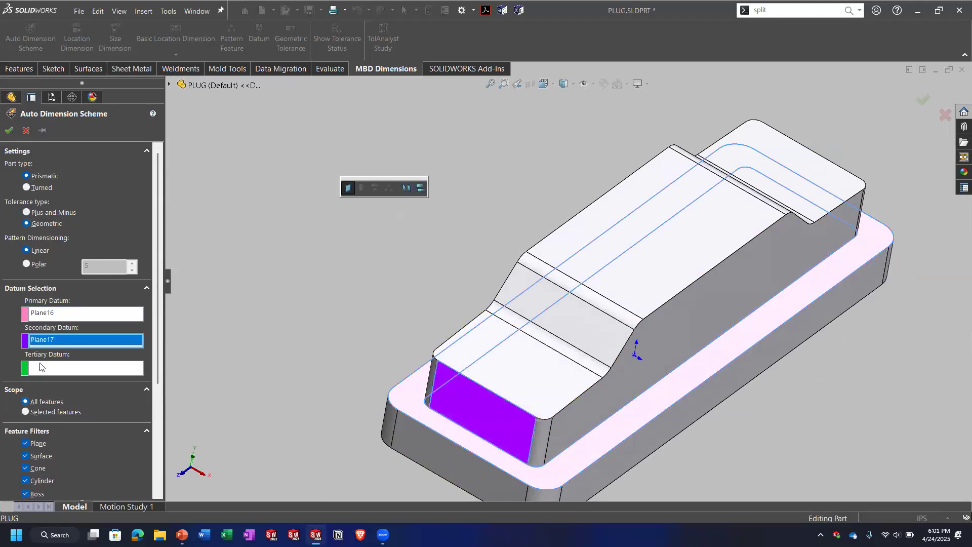
left_click(115, 370)
left_click(734, 314)
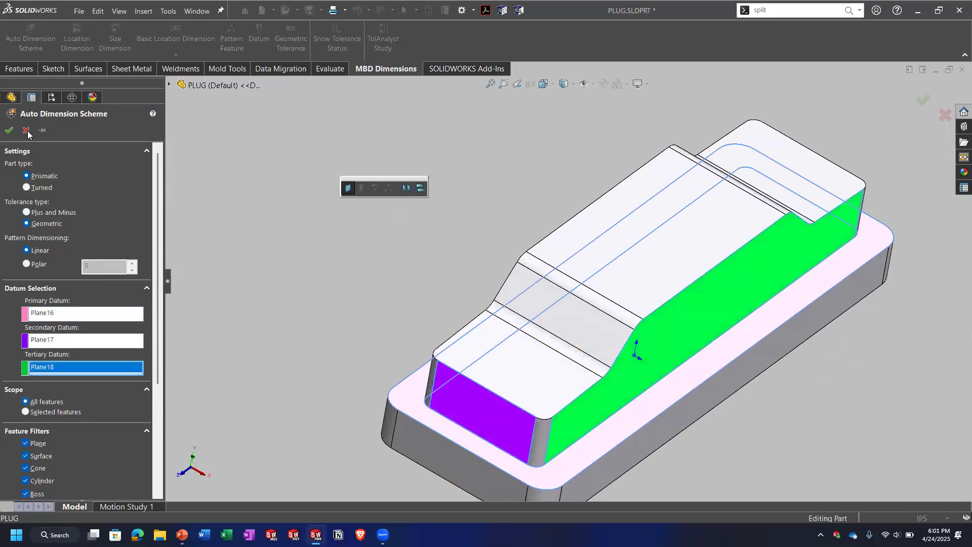
left_click(9, 130)
Inspect the generated datum labels around the model and move the .002 flatness frame with datum A away from the part
mouse_move(569, 346)
middle_mouse_down()
mouse_move(557, 332)
mouse_move(625, 299)
mouse_move(773, 354)
middle_mouse_up()
scroll(628, 332, "up", 3)
left_click(753, 338)
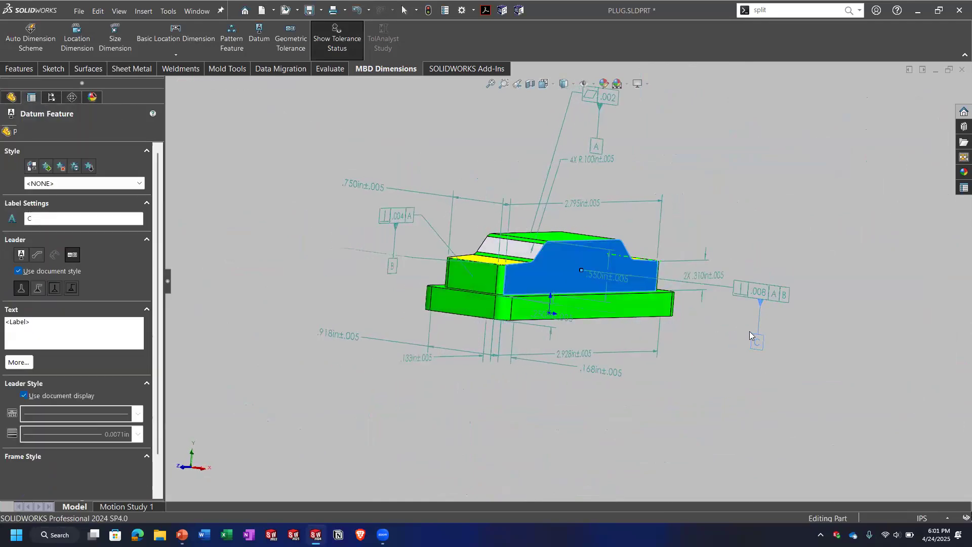
middle_click_drag(464, 280, 405, 278)
left_click(357, 269)
middle_click_drag(552, 236, 620, 91)
left_click(588, 152)
left_click_drag(386, 146, 362, 160)
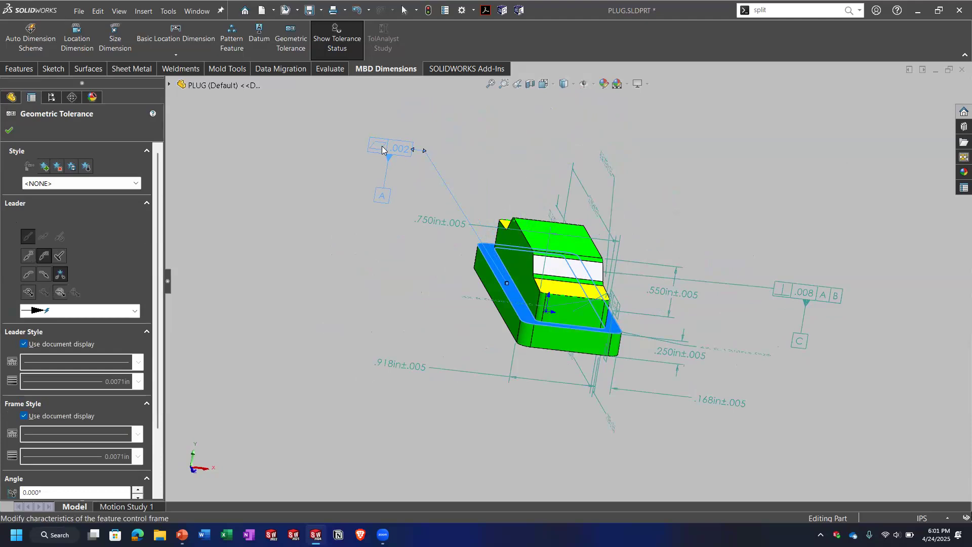
Examine the perpendicularity frame of datum C and the long side face it controls, then close its properties
middle_click_drag(560, 299, 864, 297)
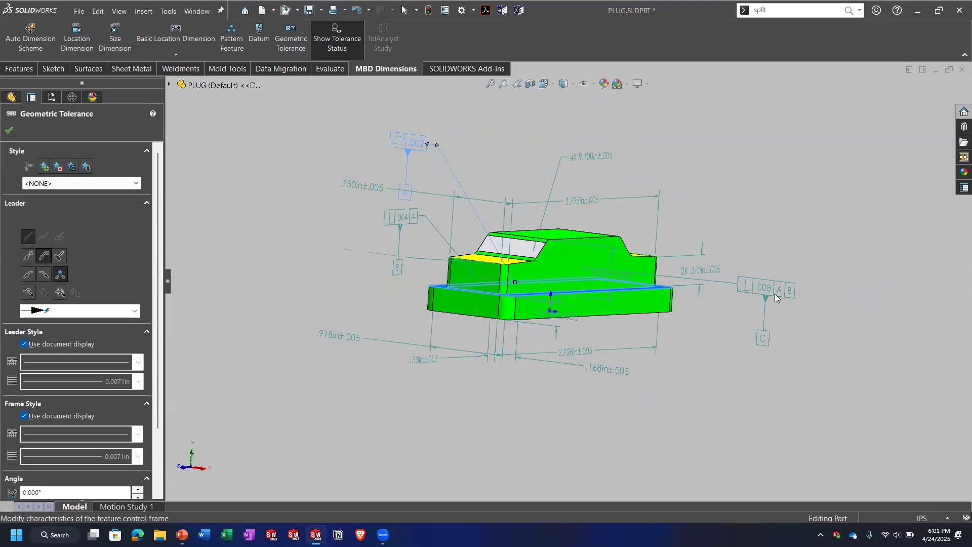
scroll(774, 294, "down", 4)
left_click(681, 273)
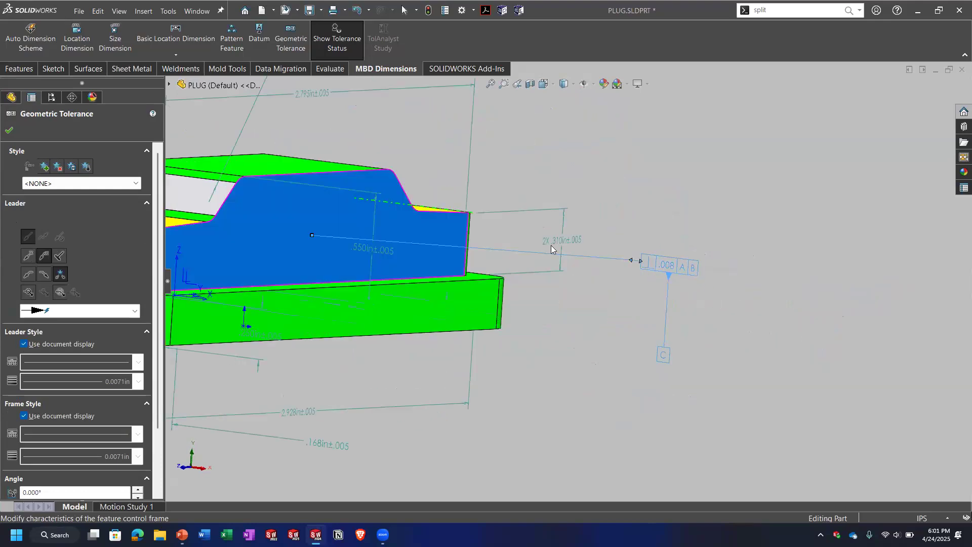
mouse_move(429, 240)
middle_mouse_down()
mouse_move(362, 266)
mouse_move(405, 281)
mouse_move(528, 272)
mouse_move(476, 283)
mouse_move(463, 304)
mouse_move(496, 309)
mouse_move(451, 292)
mouse_move(739, 313)
middle_mouse_up()
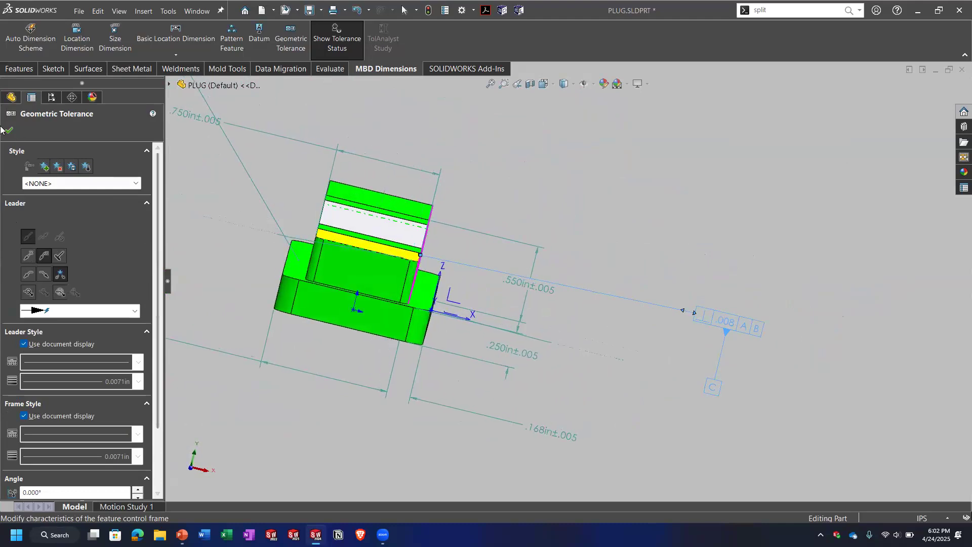
key("Return")
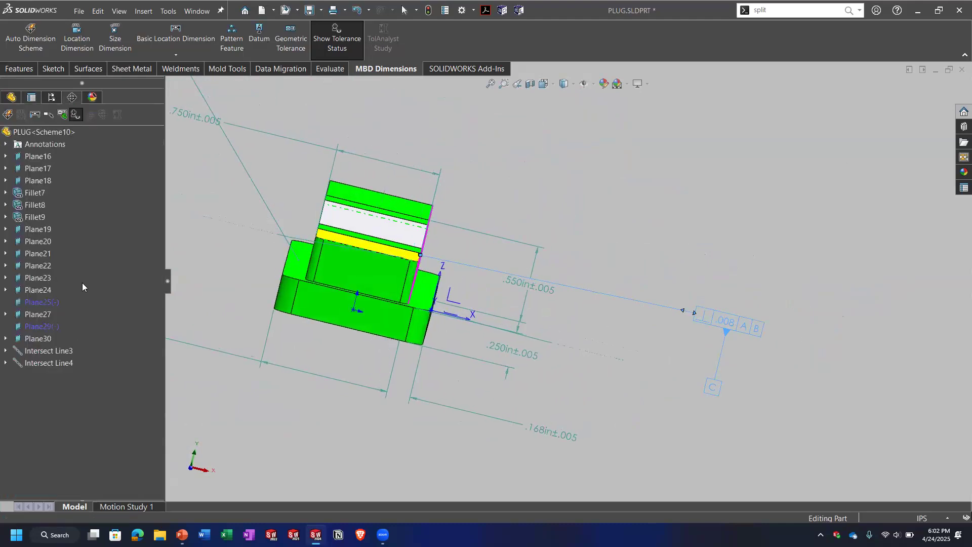
Delete the geometric DimXpert scheme with all its features, dimensions and tolerances
right_click(39, 130)
left_click(70, 149)
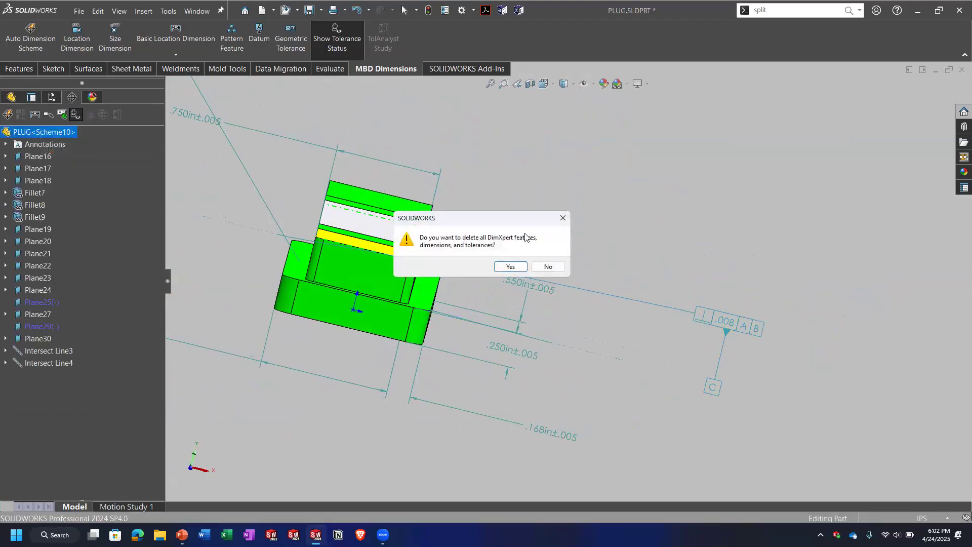
left_click(511, 267)
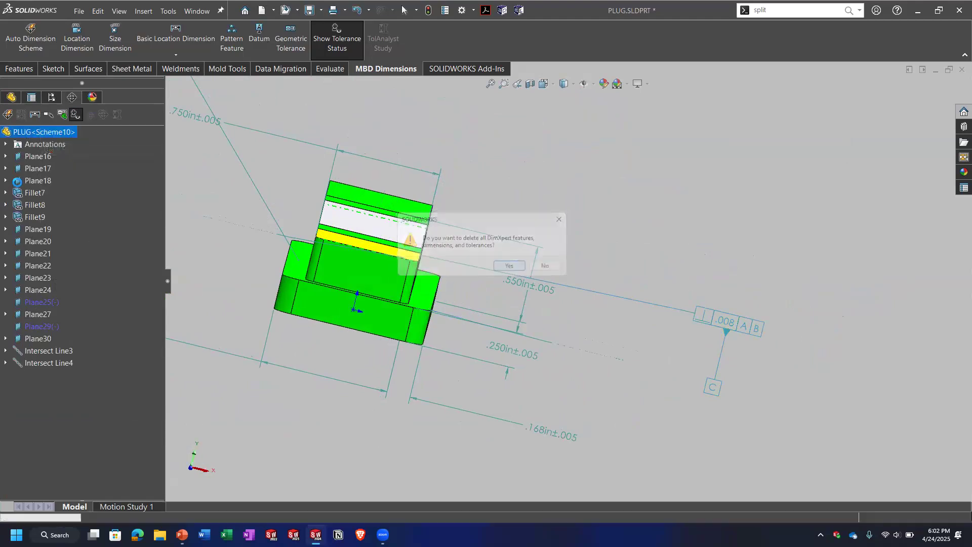
Generate a Plus and Minus Auto Dimension Scheme using the base ledge, the raised block's long side face and its end face as datums
left_click(9, 116)
left_click(43, 215)
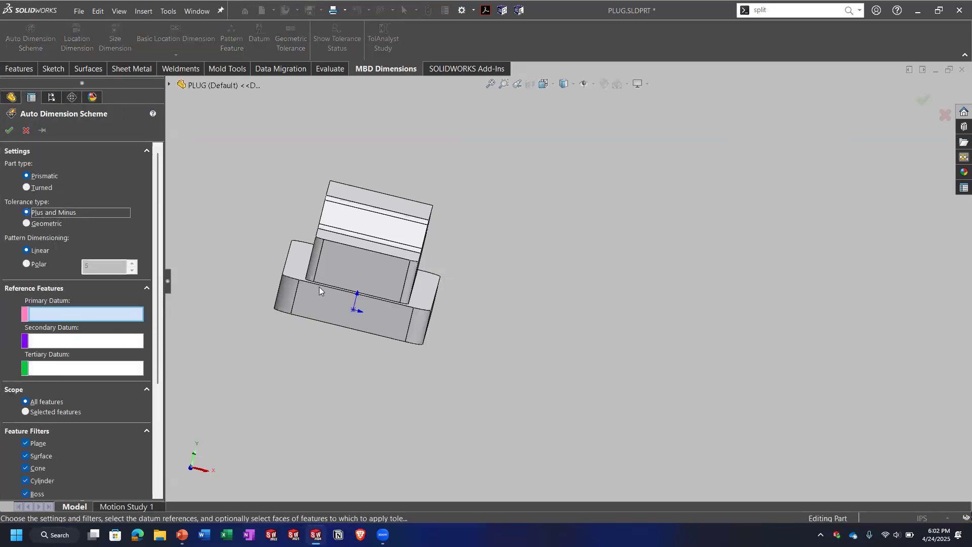
left_click(297, 264)
left_click(97, 340)
middle_click_drag(403, 299, 243, 299)
left_click(286, 310)
left_click(94, 373)
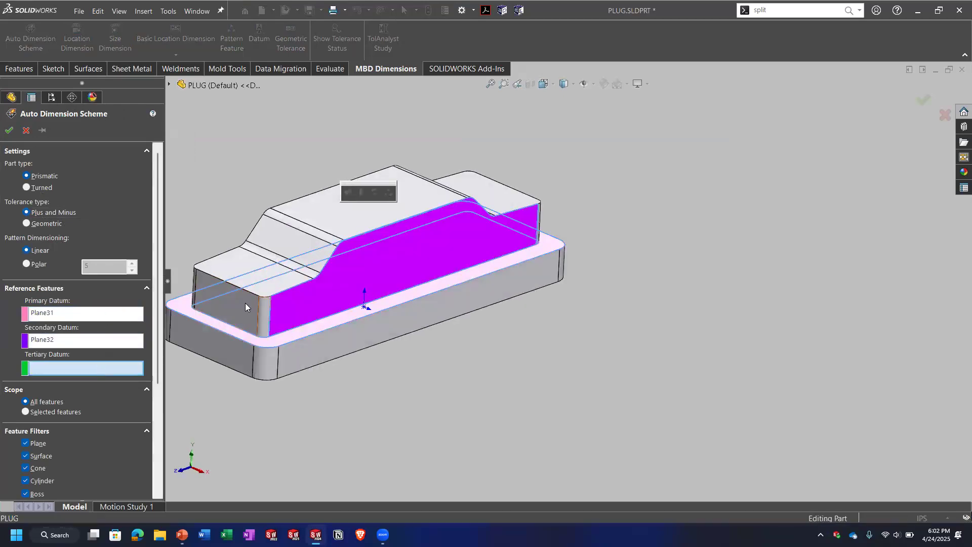
left_click(245, 302)
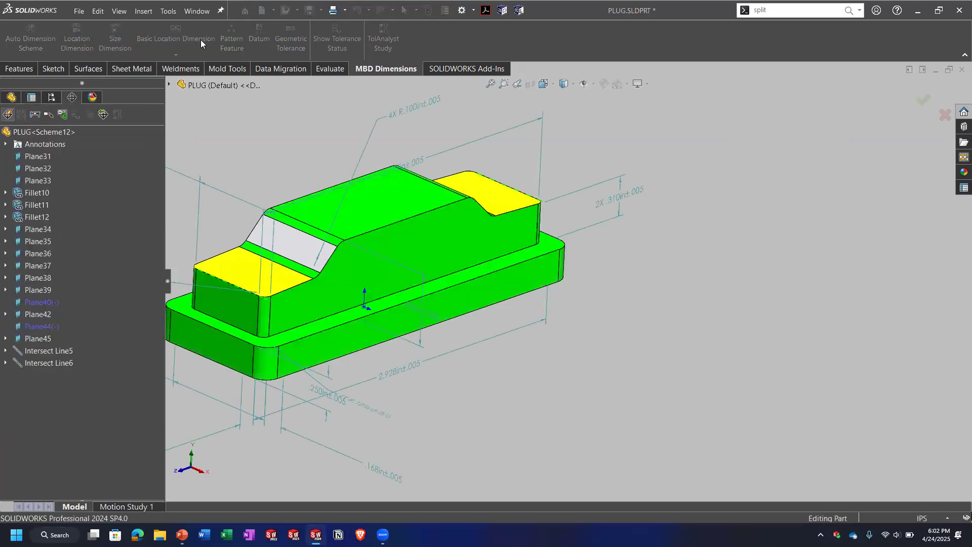
Attach datum label A to the base ledge, place it above the part, and leave out the next datum
left_click(259, 34)
left_click(488, 268)
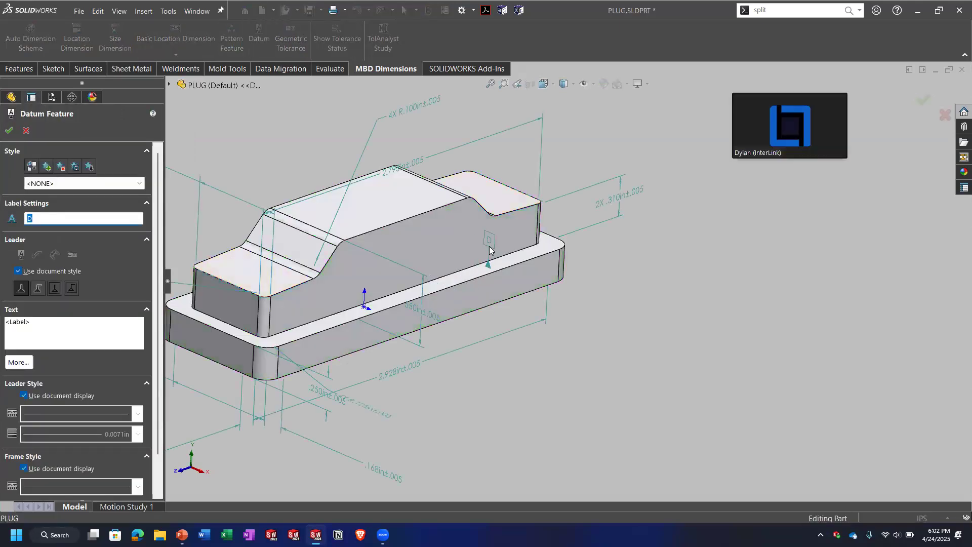
left_click_drag(46, 218, 2, 223)
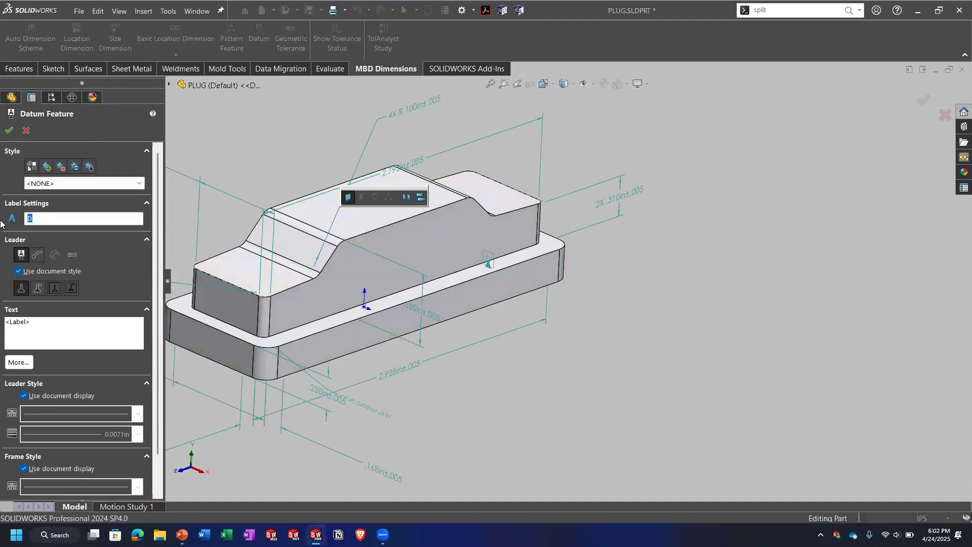
type("a")
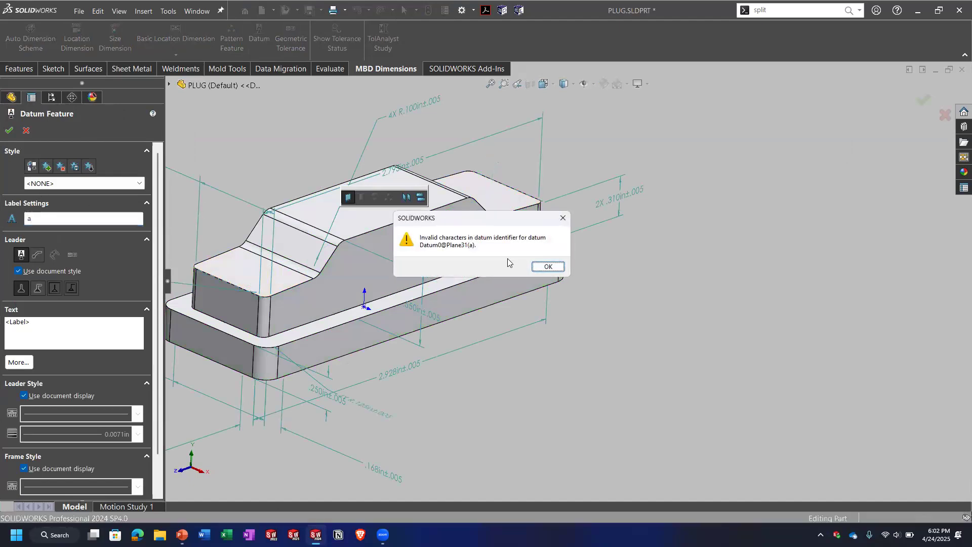
left_click(557, 266)
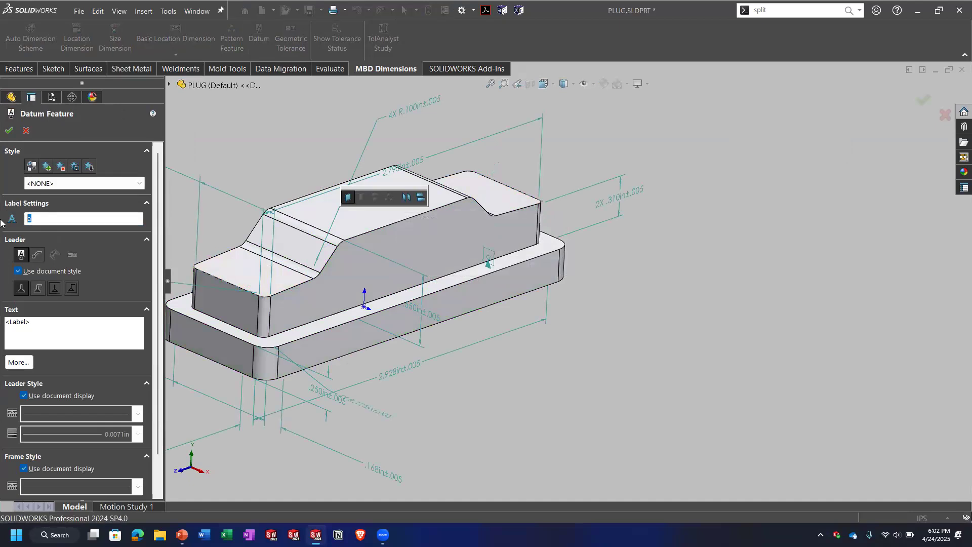
key("Caps_Lock")
type("A")
middle_click_drag(516, 228, 550, 178)
left_click(484, 152)
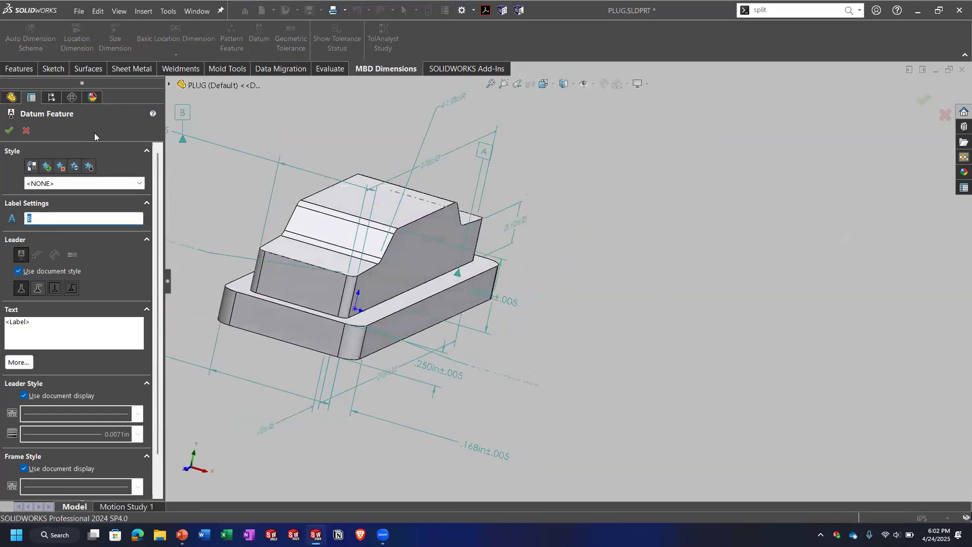
left_click(26, 130)
Add a flatness tolerance of .01 to the raised block's end face, placing the frame away from the part
middle_click_drag(492, 189, 633, 169)
middle_click_drag(511, 259, 532, 172)
middle_click_drag(461, 271, 464, 335)
middle_click_drag(478, 290, 405, 268)
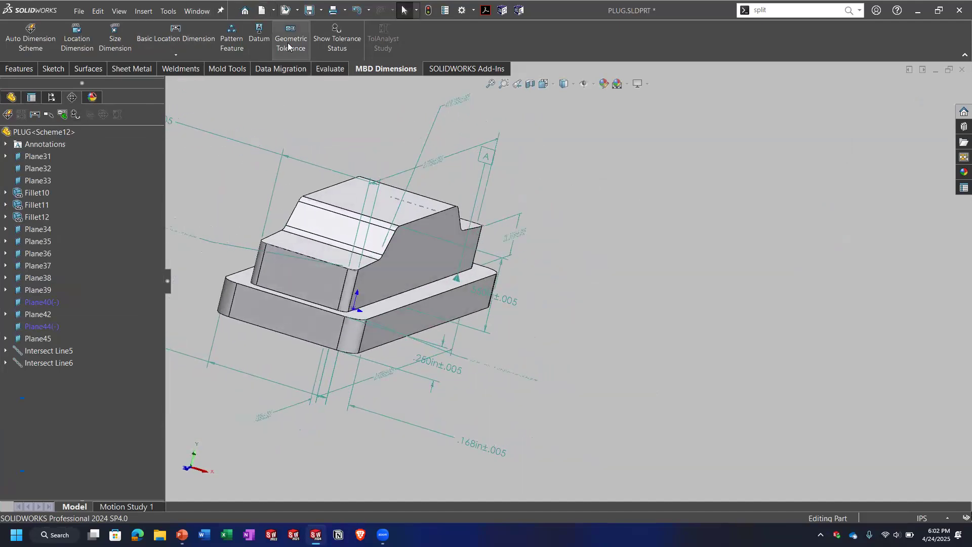
middle_click_drag(496, 280, 478, 251)
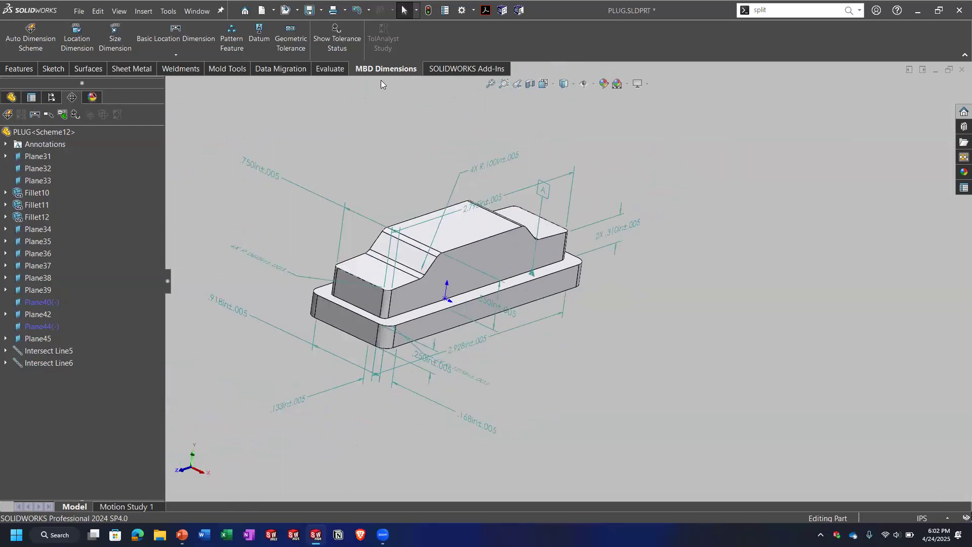
left_click(291, 38)
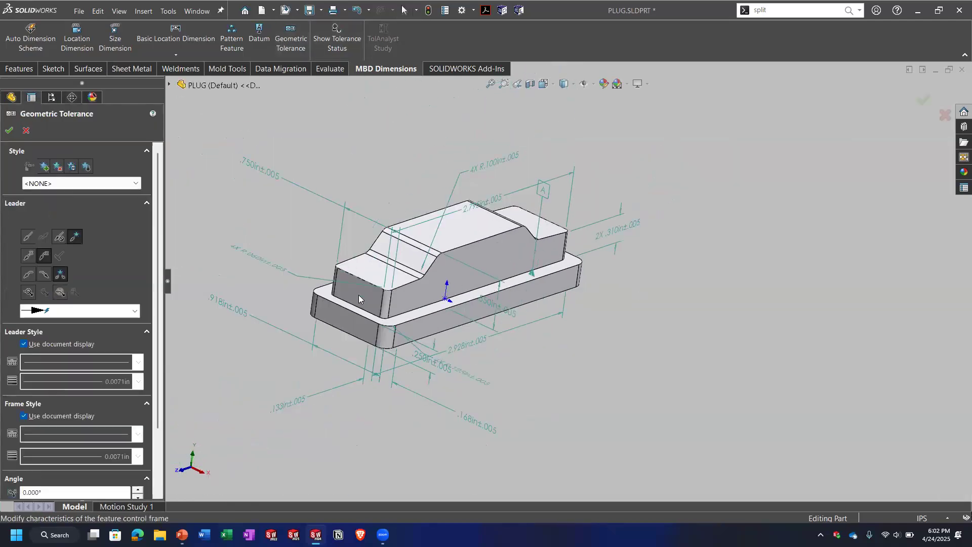
left_click(360, 296)
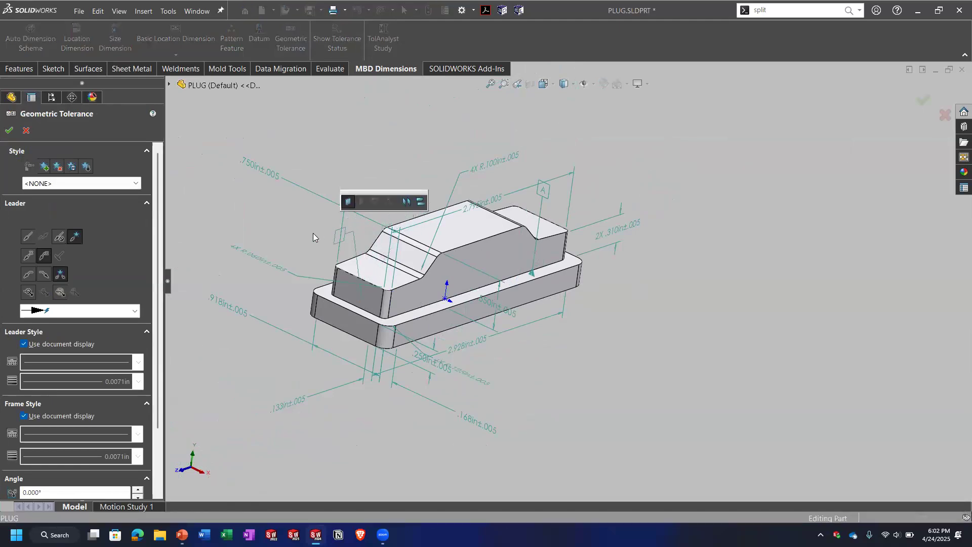
left_click(291, 229)
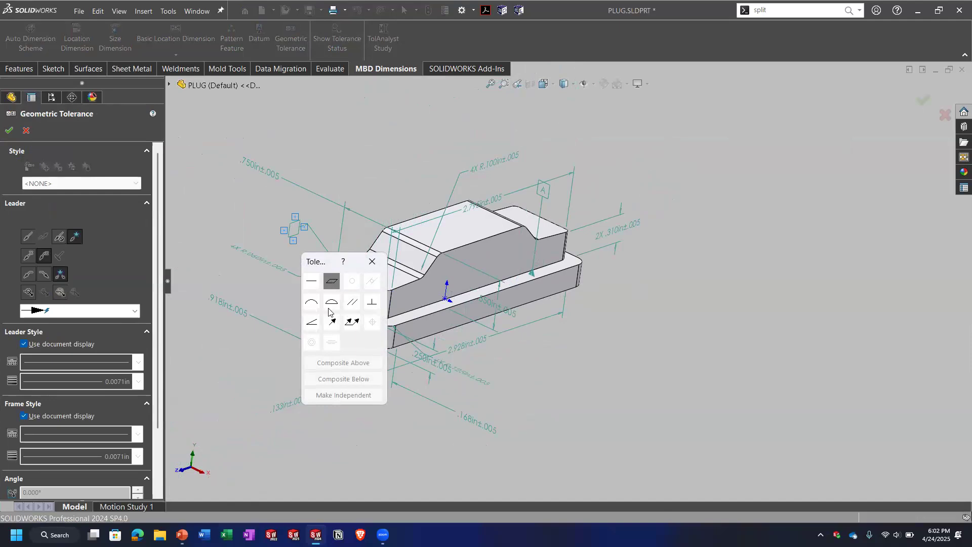
left_click(332, 281)
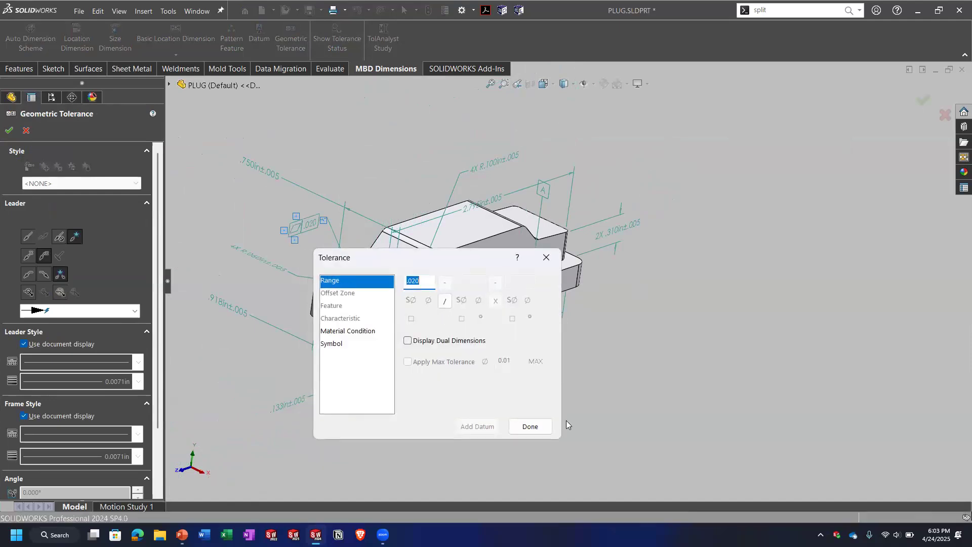
type(".01")
left_click(528, 425)
mouse_move(543, 254)
middle_mouse_down()
mouse_move(507, 202)
mouse_move(507, 277)
mouse_move(486, 253)
mouse_move(471, 263)
mouse_move(528, 262)
middle_mouse_up()
key("Return")
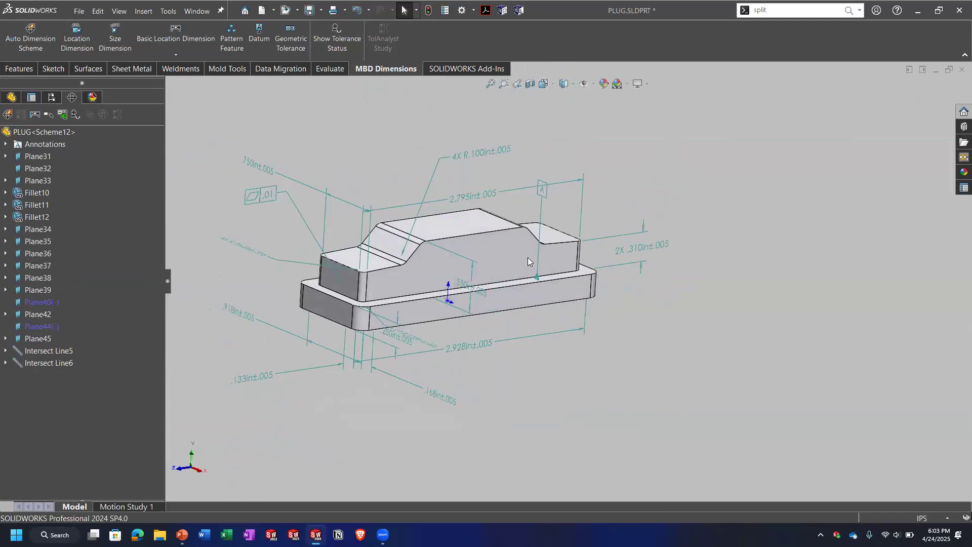
mouse_move(446, 271)
middle_mouse_down()
mouse_move(415, 225)
mouse_move(445, 252)
mouse_move(431, 250)
mouse_move(451, 248)
middle_mouse_up()
scroll(452, 248, "down", 1)
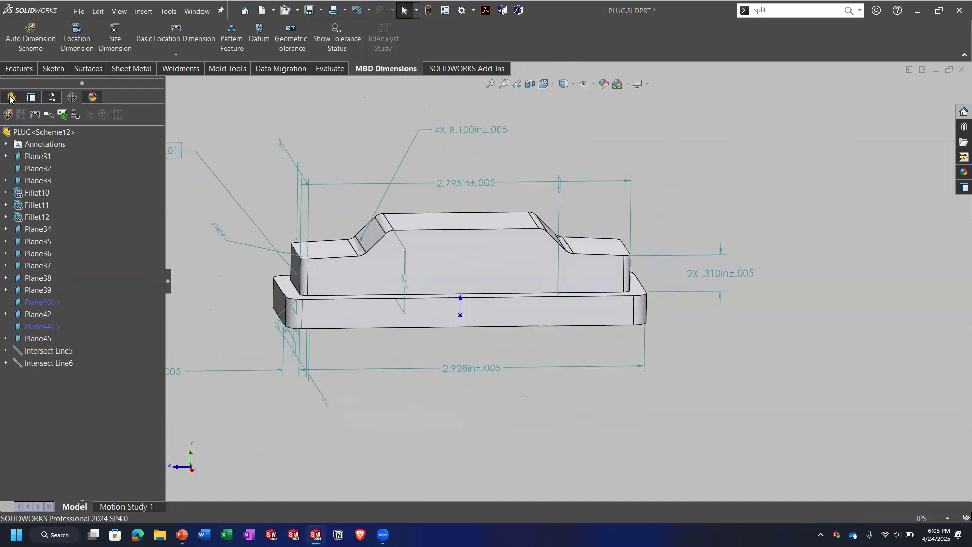
left_click(10, 96)
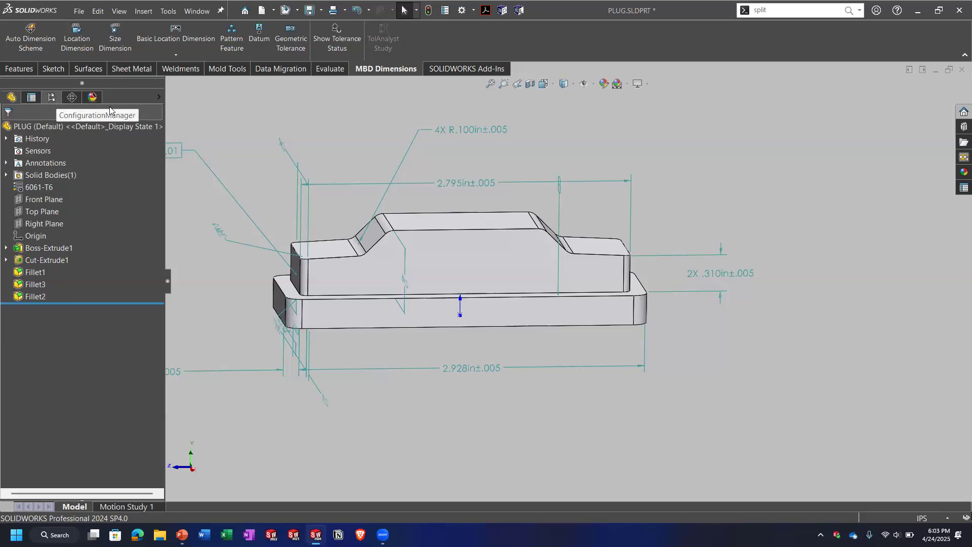
left_click(73, 99)
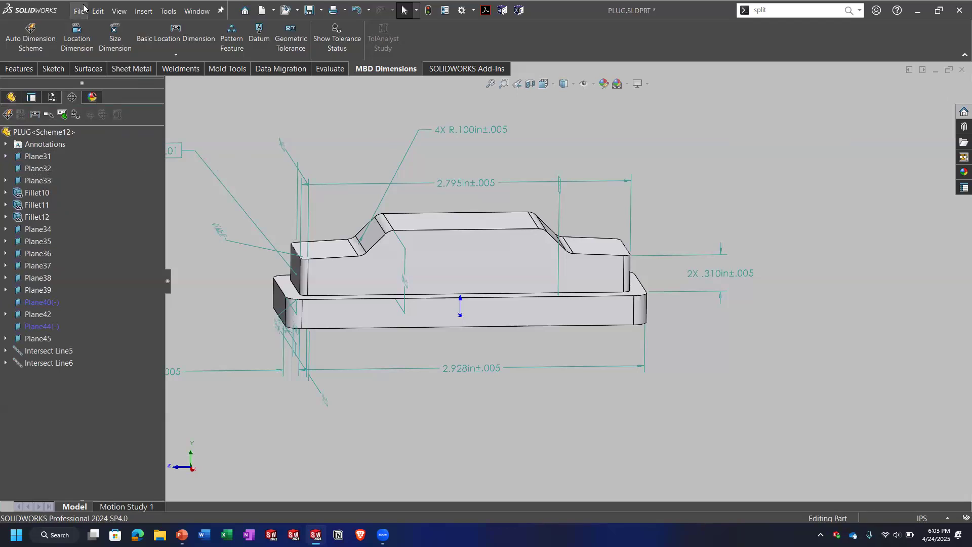
left_click(197, 11)
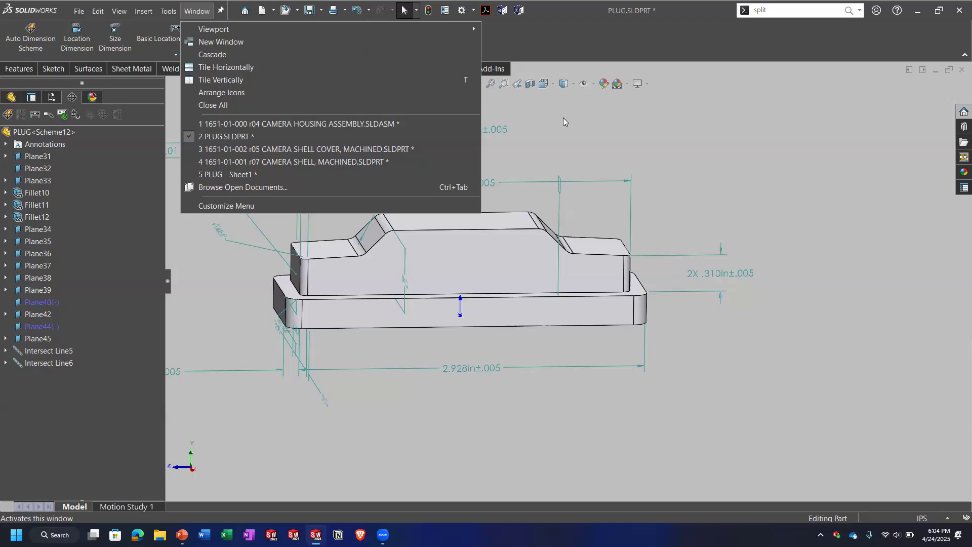
left_click(595, 142)
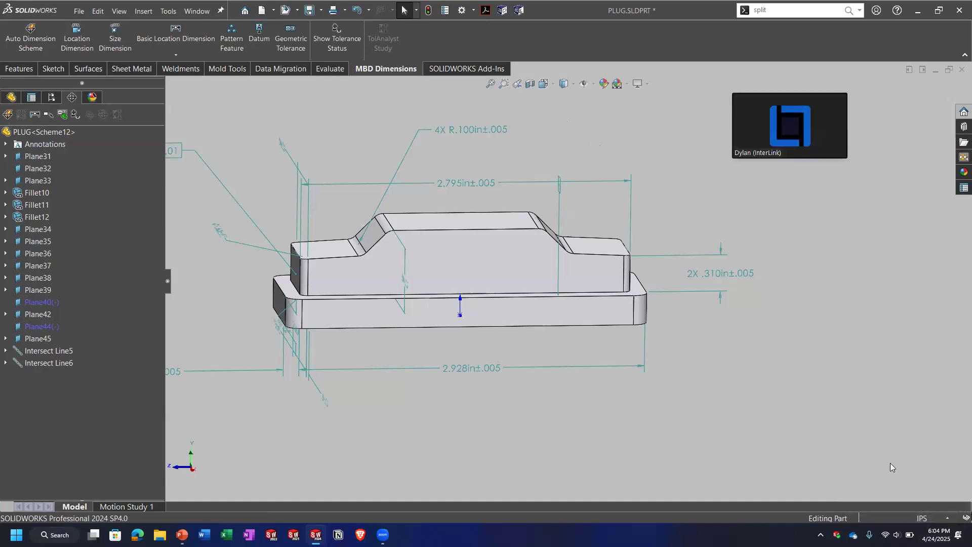
Inspect the dimension text above the raised block and check the document's unit system
scroll(458, 201, "down", 5)
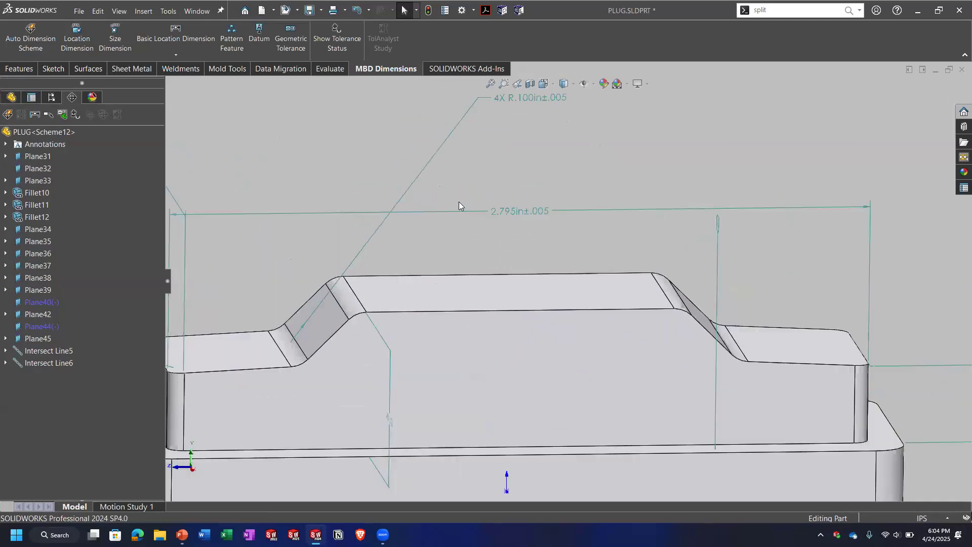
scroll(596, 220, "down", 3)
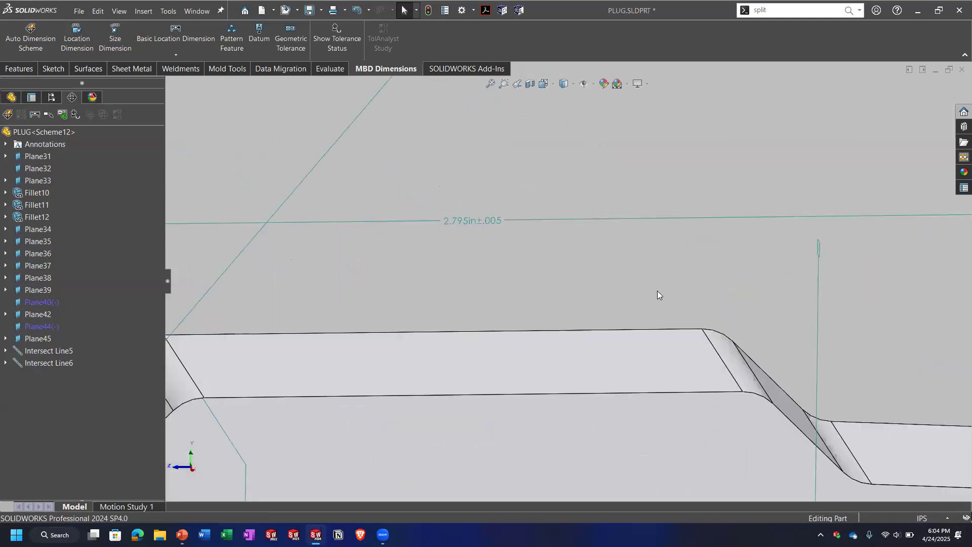
scroll(658, 298, "up", 8)
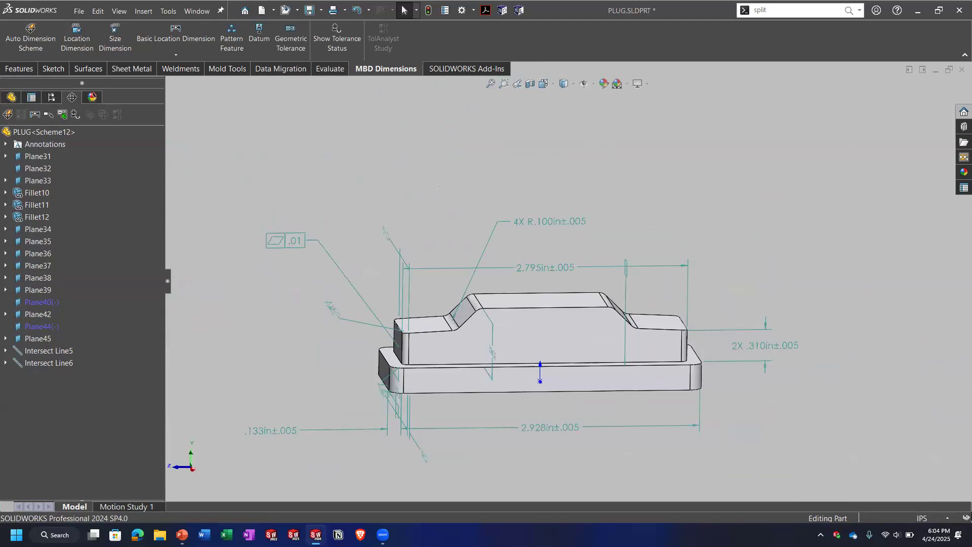
left_click(934, 519)
left_click(931, 520)
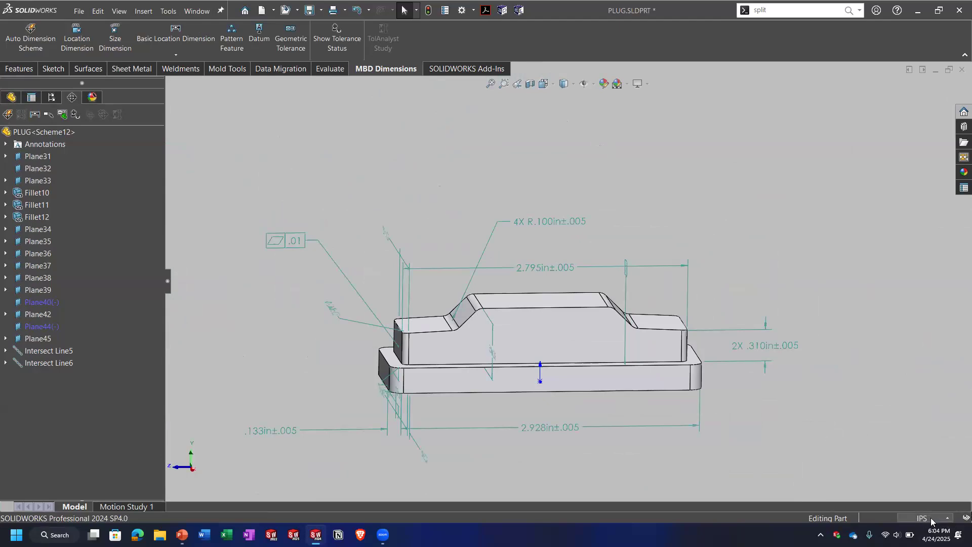
left_click(921, 519)
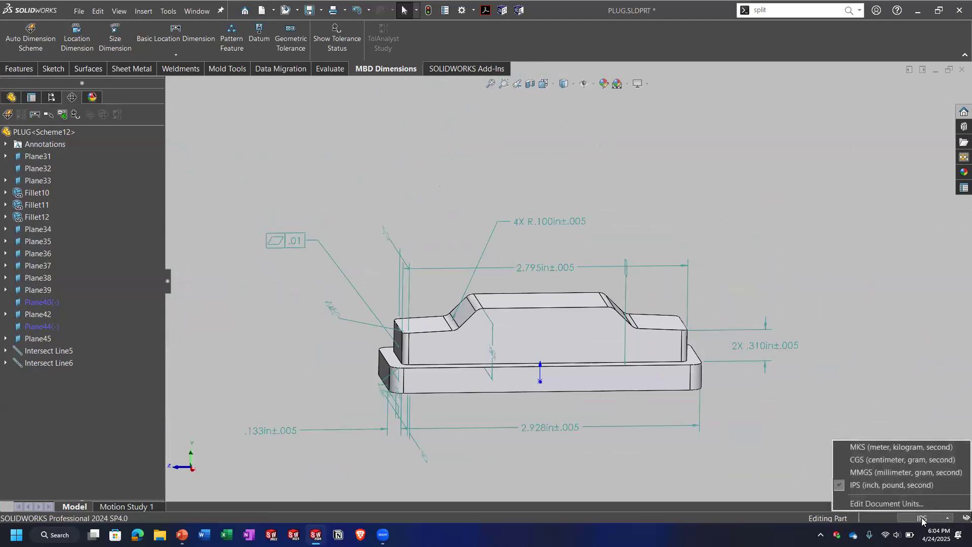
left_click(922, 519)
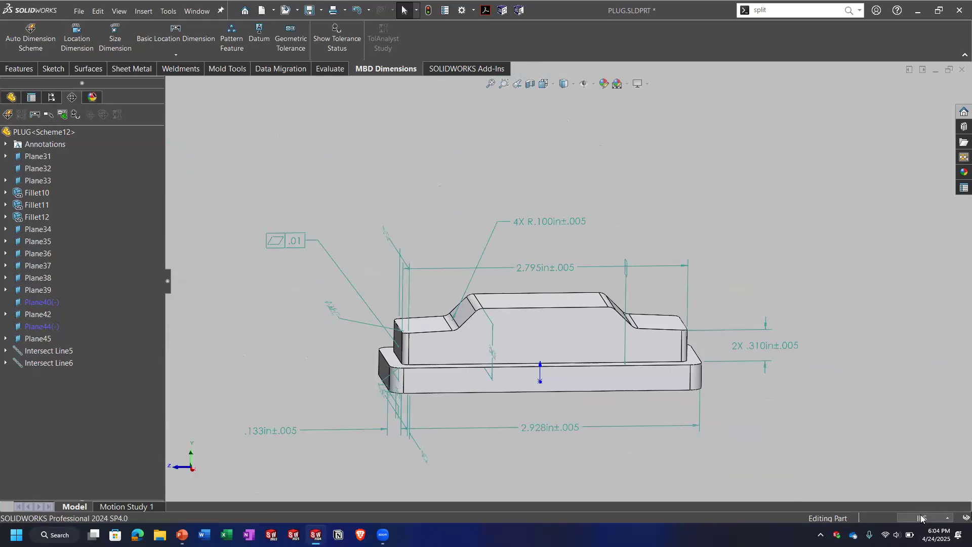
left_click(925, 514)
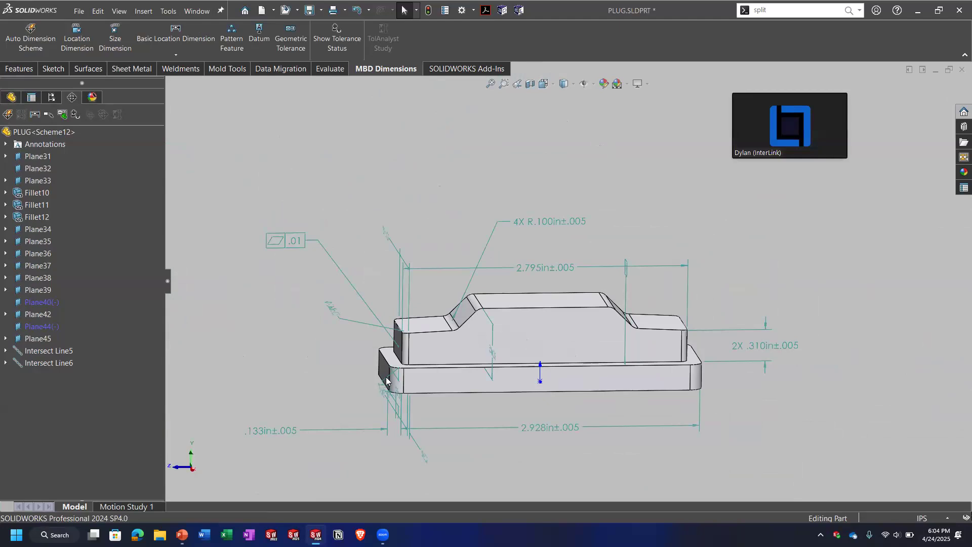
Move the 4X R.100 fillet radius dimension clear of the raised block, above and beside the .01 flatness frame
scroll(557, 218, "down", 5)
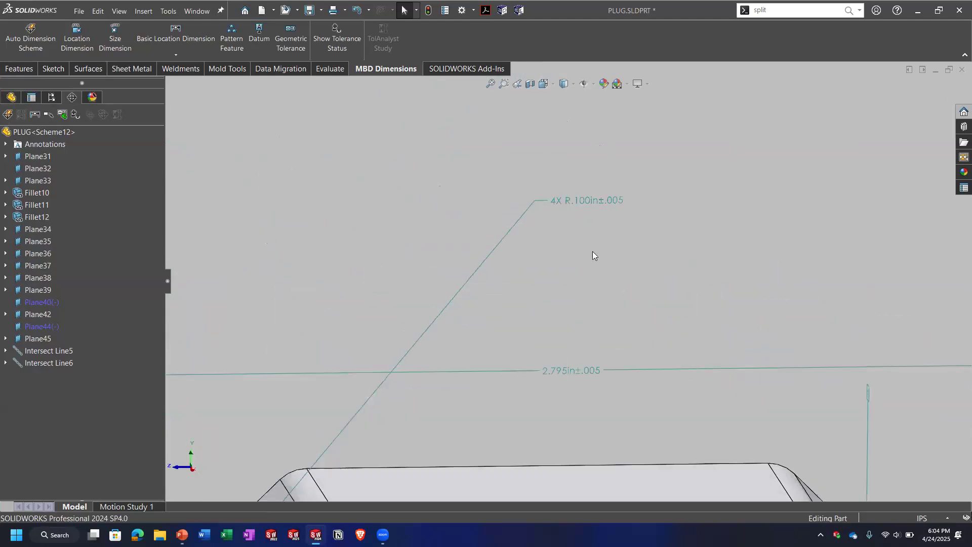
left_click(585, 201)
scroll(531, 281, "up", 5)
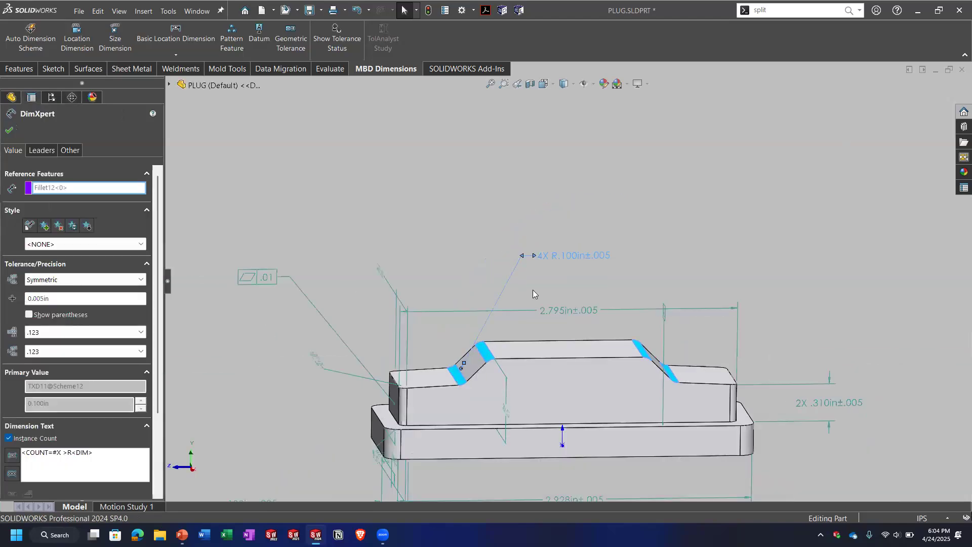
left_click_drag(560, 256, 464, 270)
left_click_drag(397, 273, 350, 279)
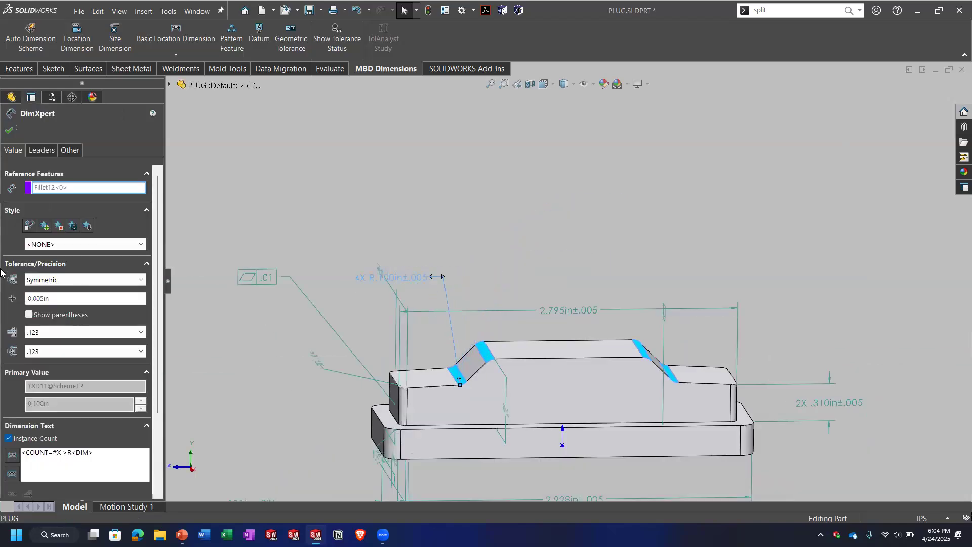
left_click(543, 227)
left_click_drag(410, 277, 387, 231)
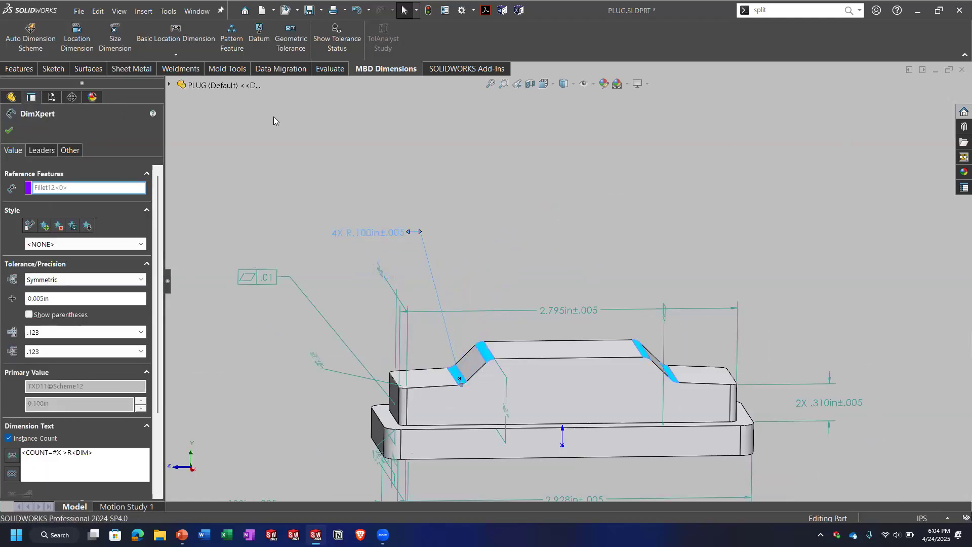
Try displaying the fillet radius dimension as a diameter and return it to radius display
left_click(42, 149)
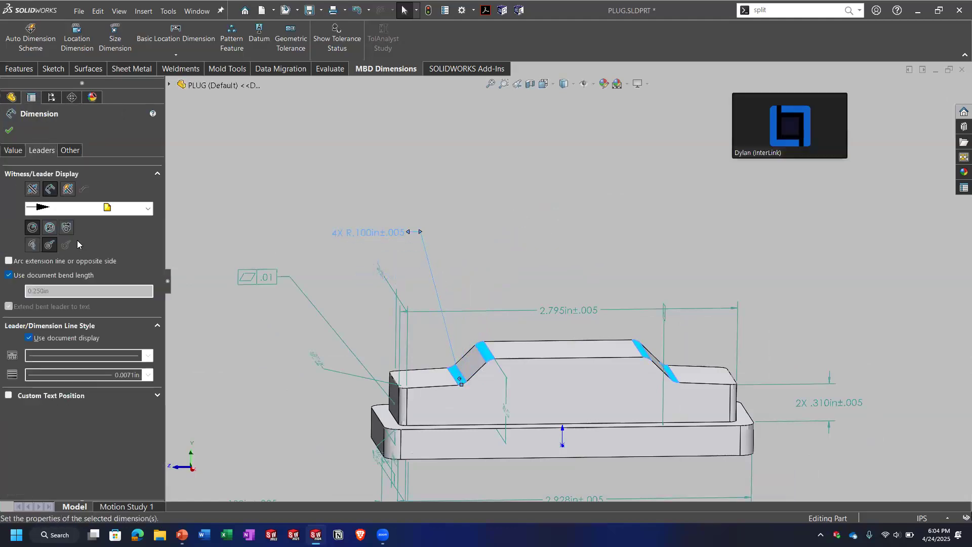
left_click(47, 231)
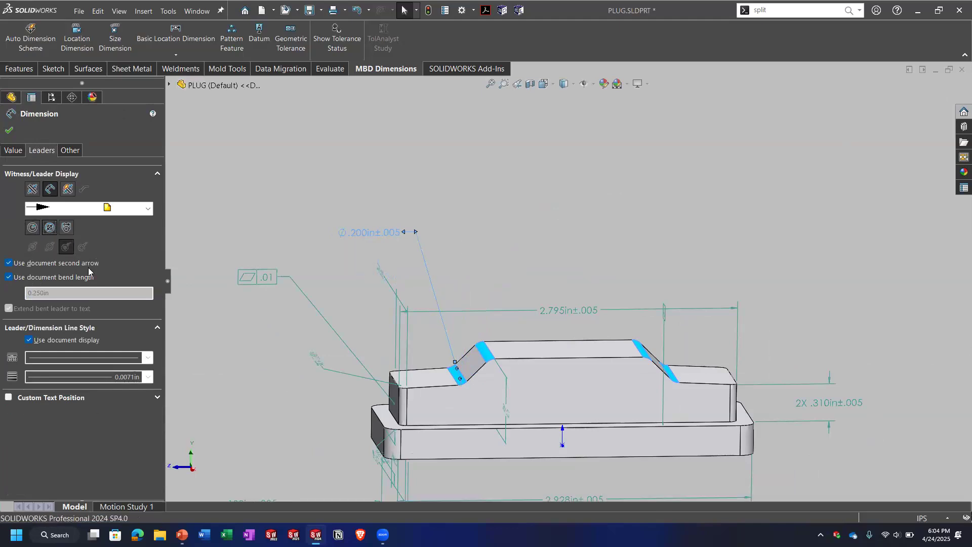
left_click(38, 228)
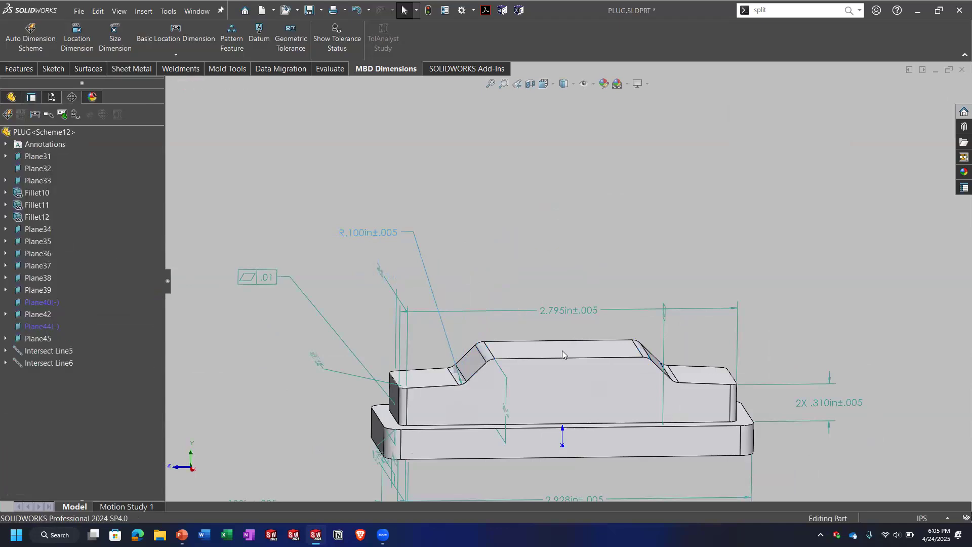
scroll(585, 365, "up", 2)
scroll(575, 342, "down", 2)
middle_click_drag(575, 342, 575, 318)
middle_click_drag(770, 362, 405, 167)
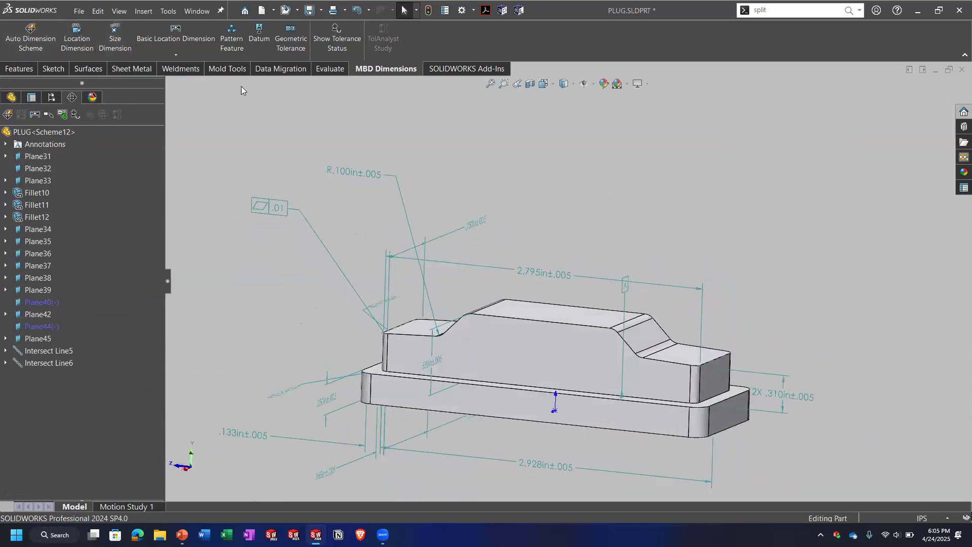
left_click(653, 344)
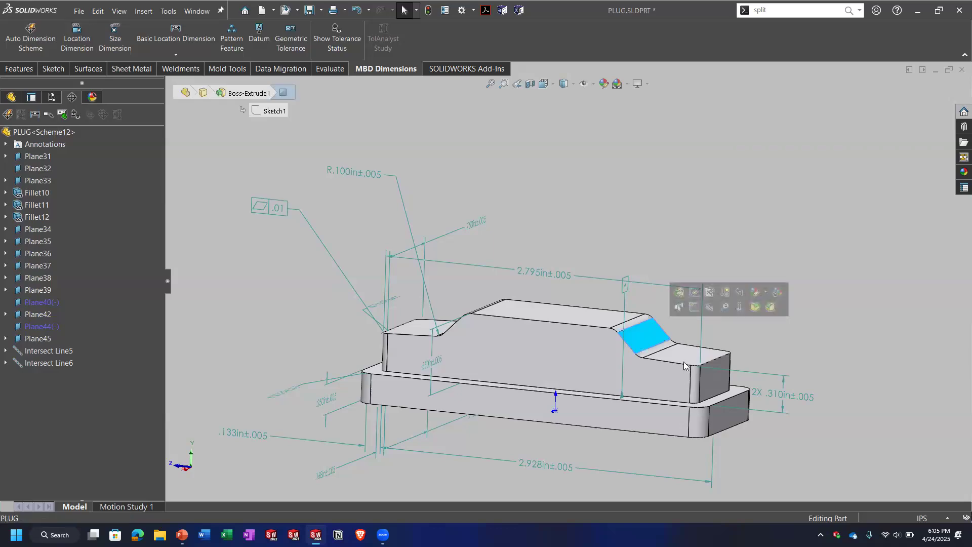
left_click(680, 358)
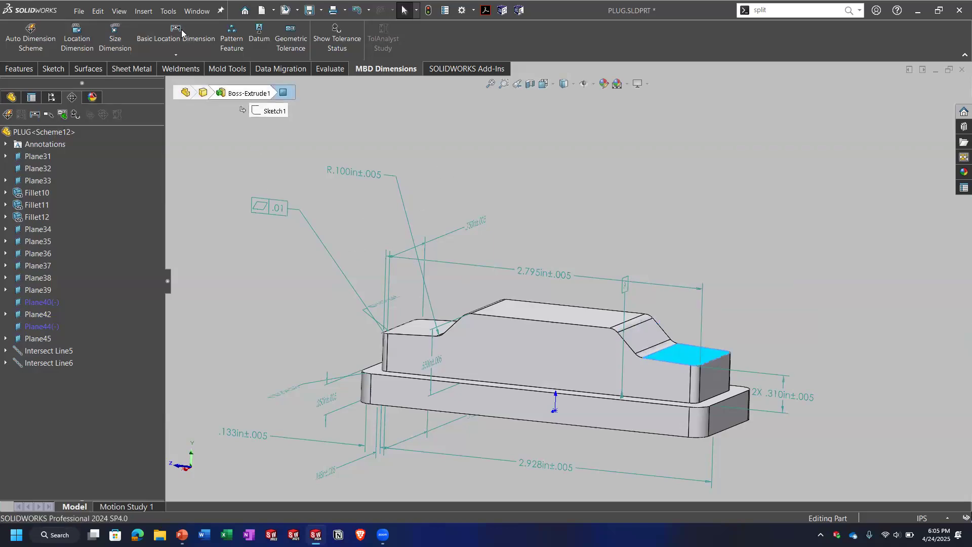
Switch to the CAMERA HOUSING ASSEMBLY document by way of the machined camera shell part
left_click(197, 11)
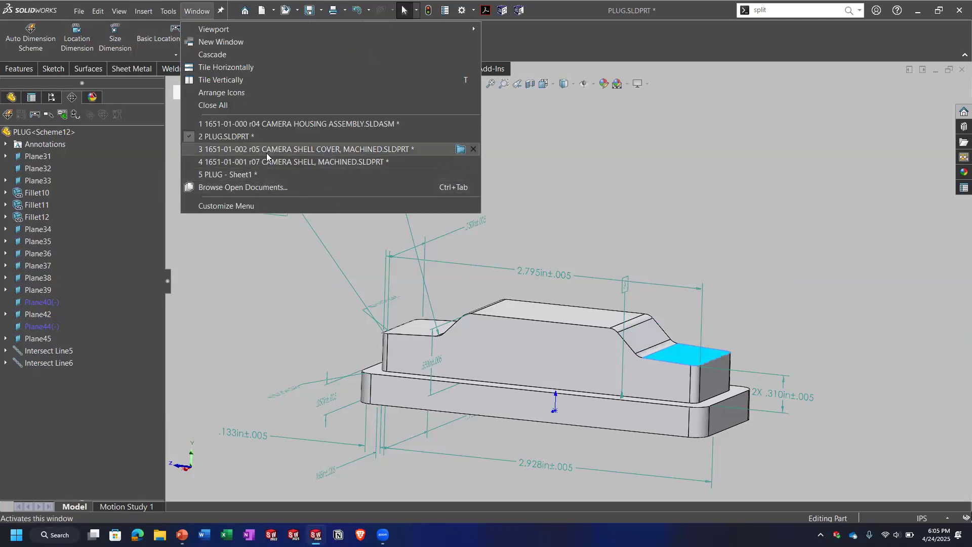
left_click(301, 162)
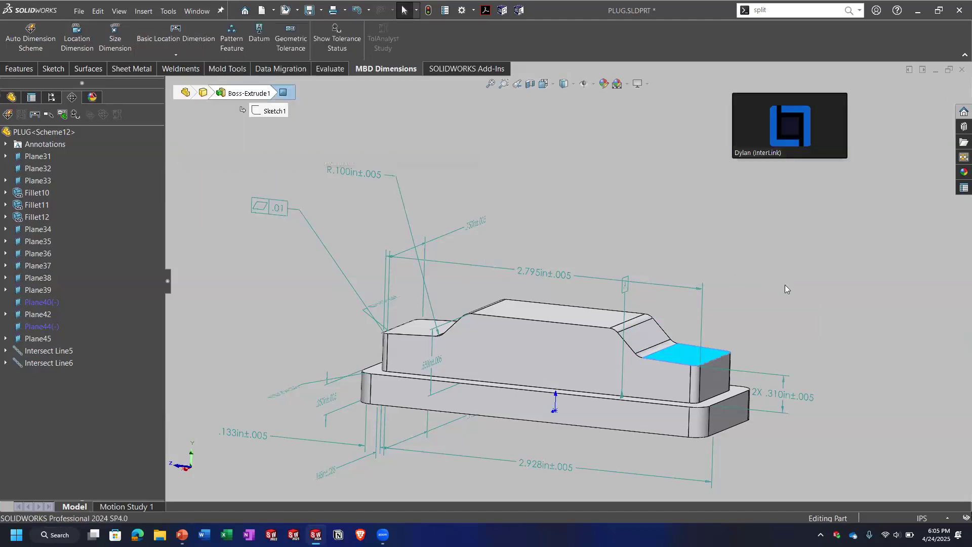
left_click(199, 9)
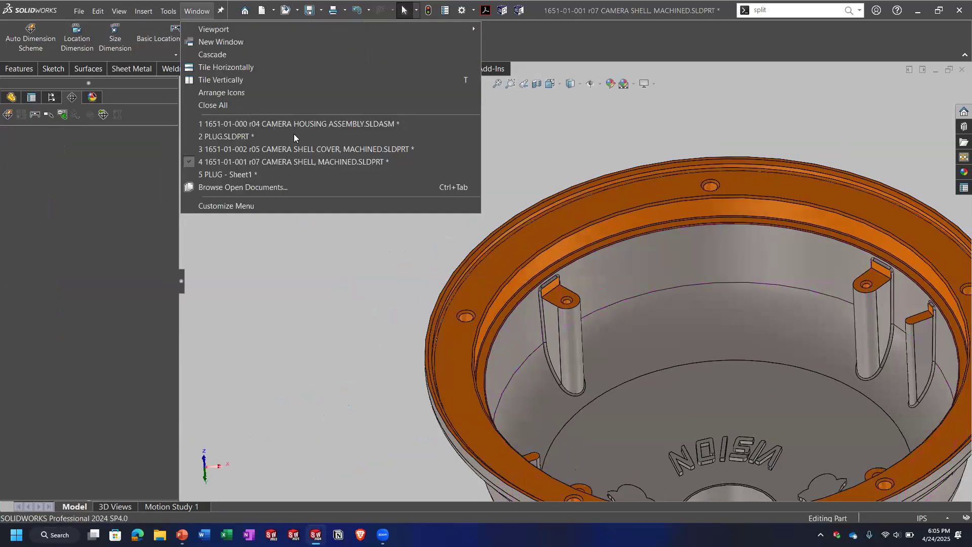
left_click(282, 125)
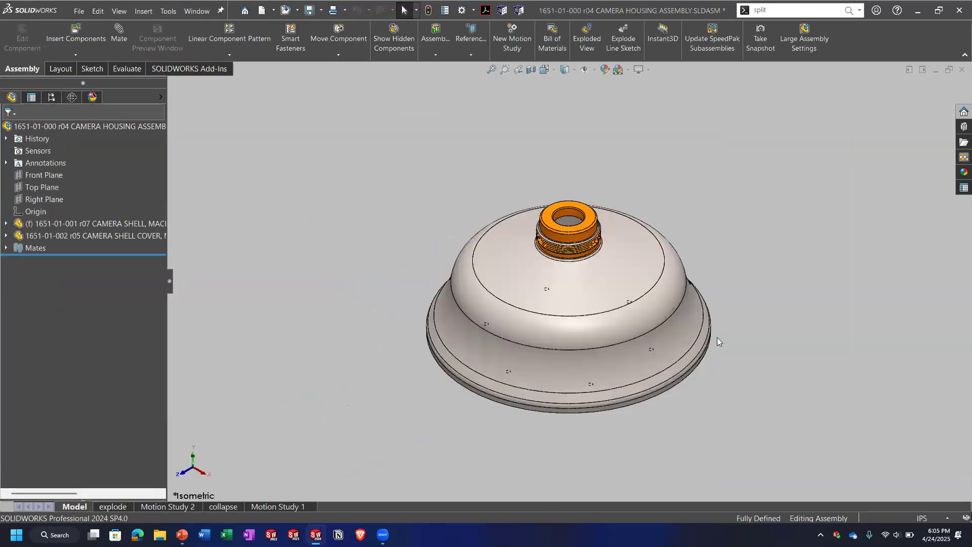
Cut the camera housing assembly open with a planar section view on the Front Plane
middle_click_drag(679, 317, 549, 360)
middle_click_drag(591, 219, 556, 238)
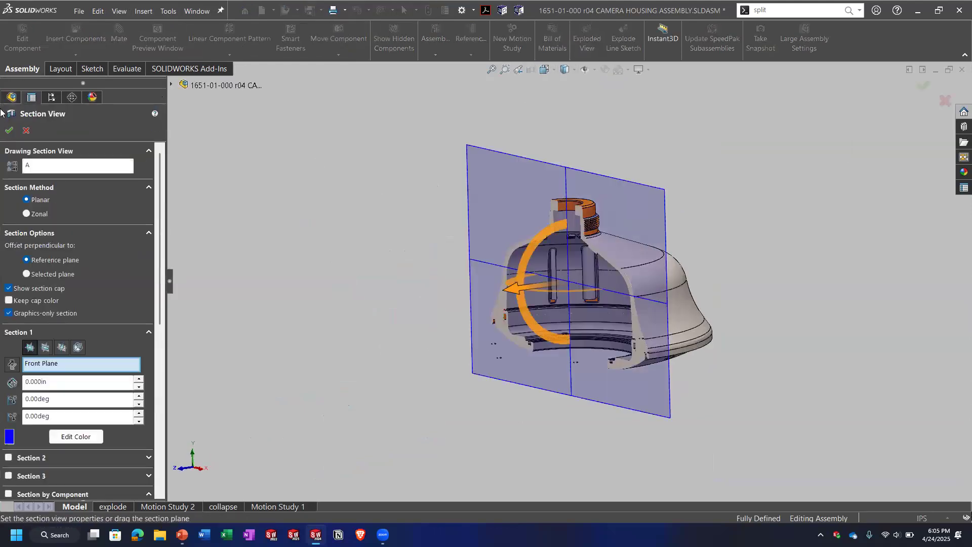
left_click(9, 129)
middle_click_drag(511, 324, 547, 348)
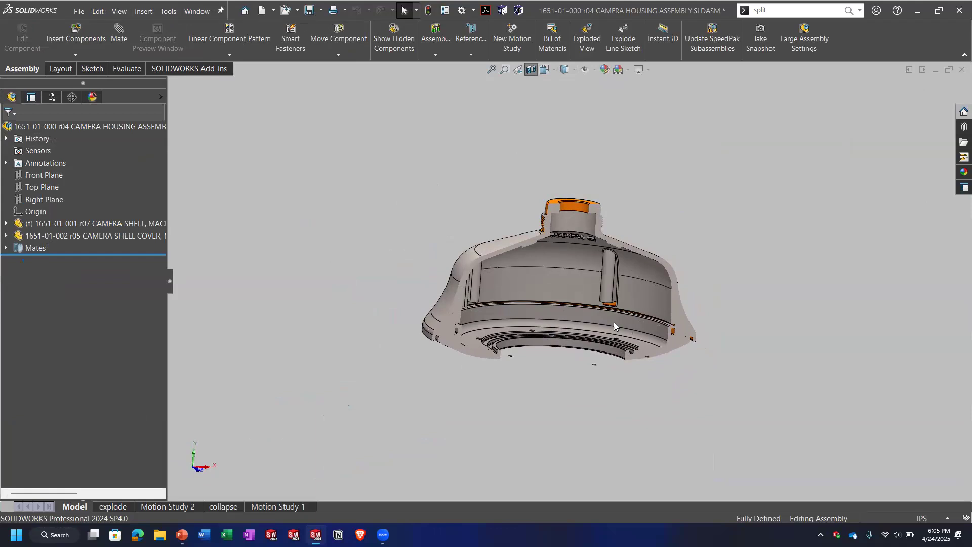
Examine the sectioned joint where the shell cover's raised ring fits inside the machined camera shell
middle_click_drag(589, 338, 499, 319)
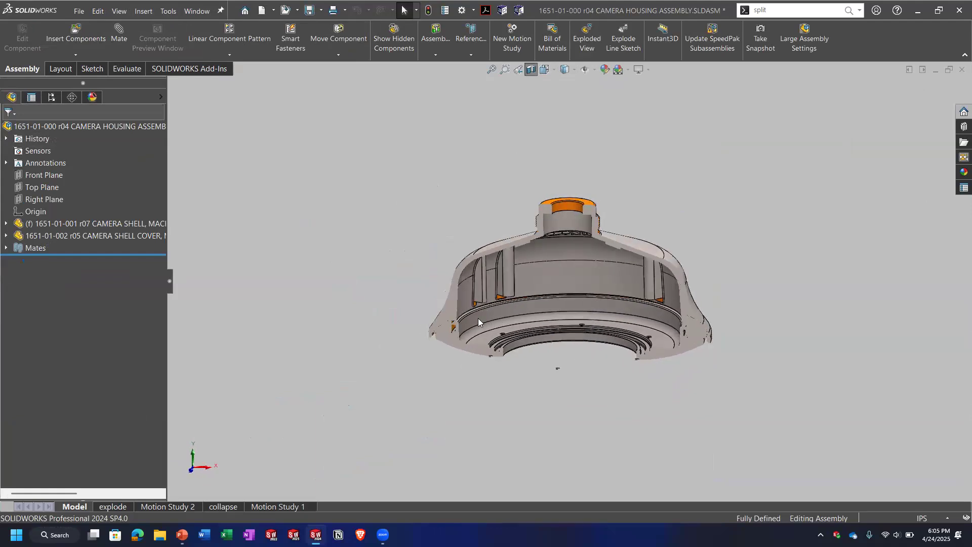
scroll(478, 317, "down", 2)
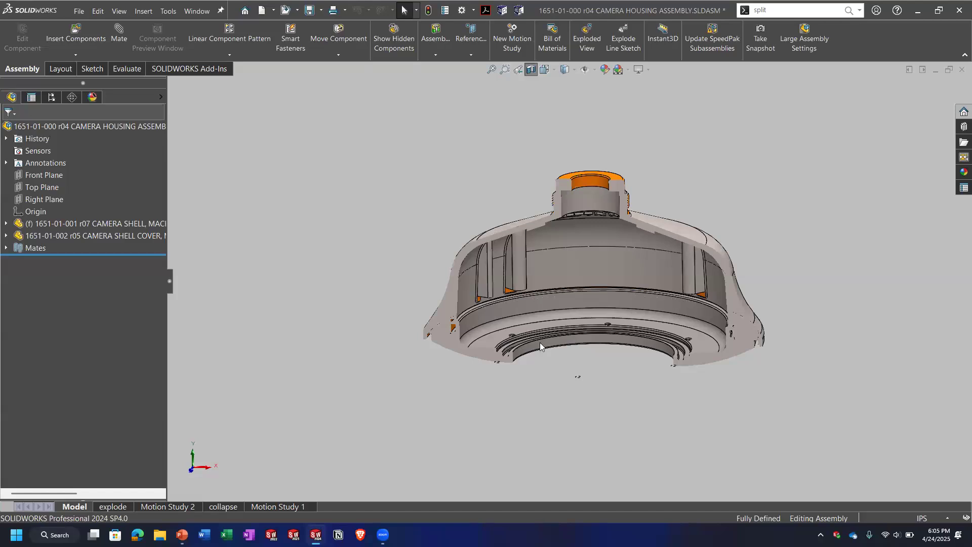
middle_click_drag(528, 329, 487, 312)
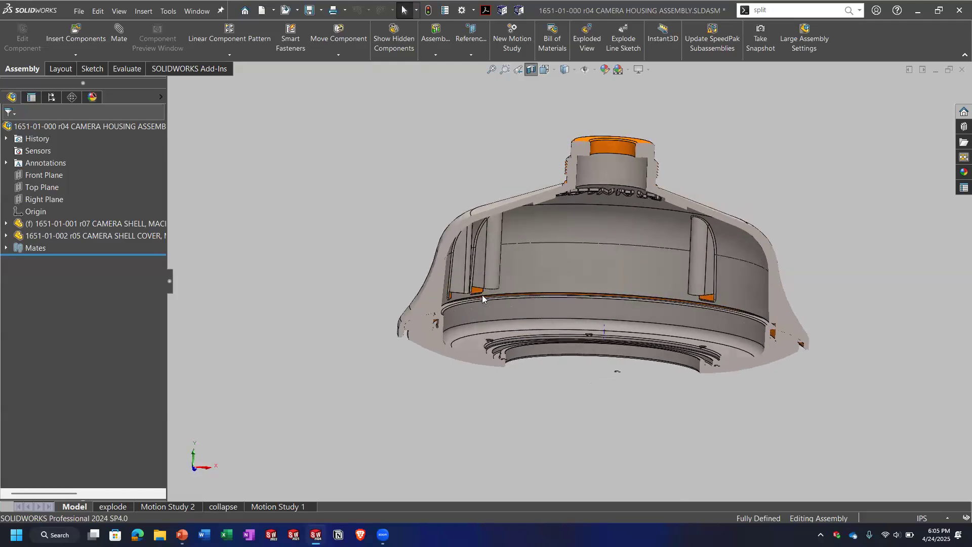
left_click(482, 294)
right_click(457, 313)
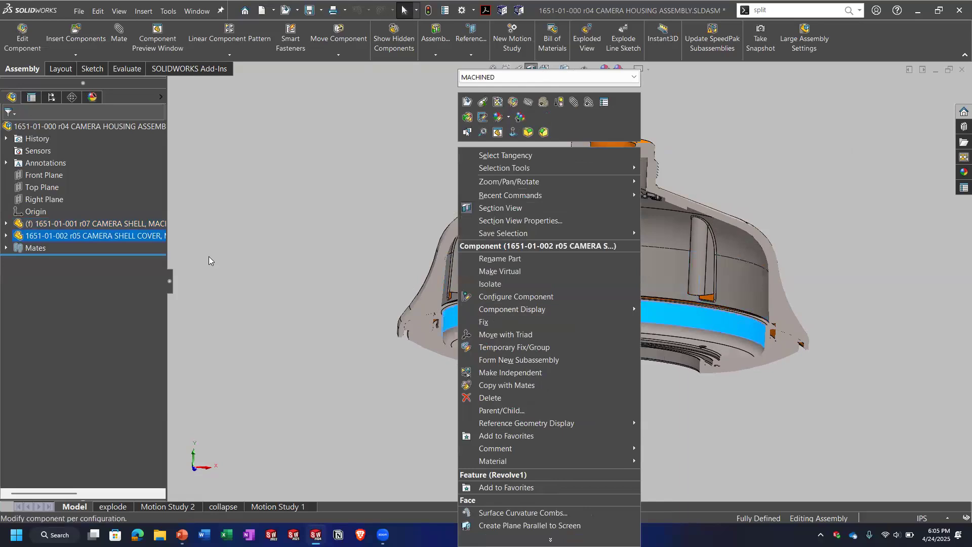
right_click(145, 235)
left_click(414, 167)
scroll(448, 324, "down", 1)
middle_click_drag(446, 335, 450, 321)
scroll(450, 322, "up", 2)
scroll(446, 322, "down", 12)
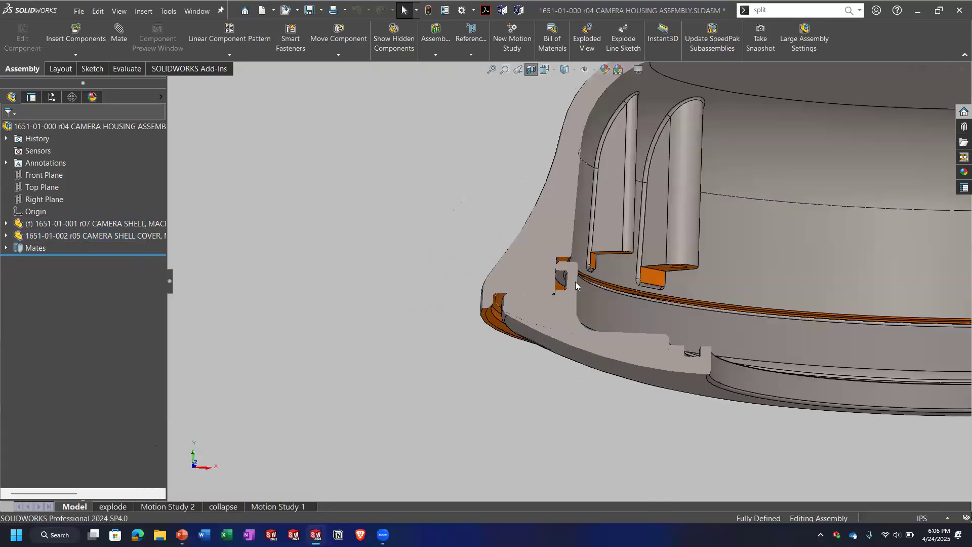
middle_click_drag(527, 269, 543, 289)
scroll(562, 294, "up", 4)
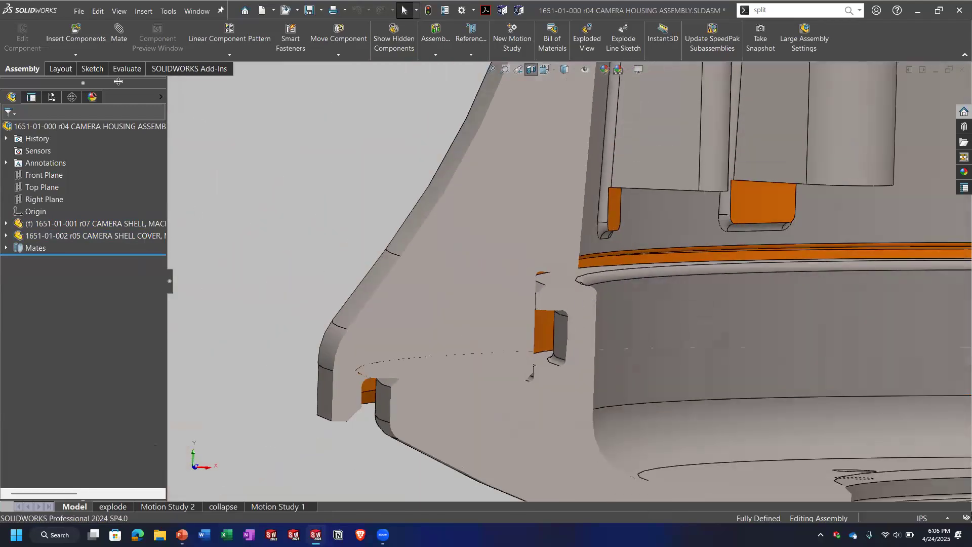
Switch to the CAMERA SHELL, MACHINED part and view its open rim and inner bore
left_click(197, 11)
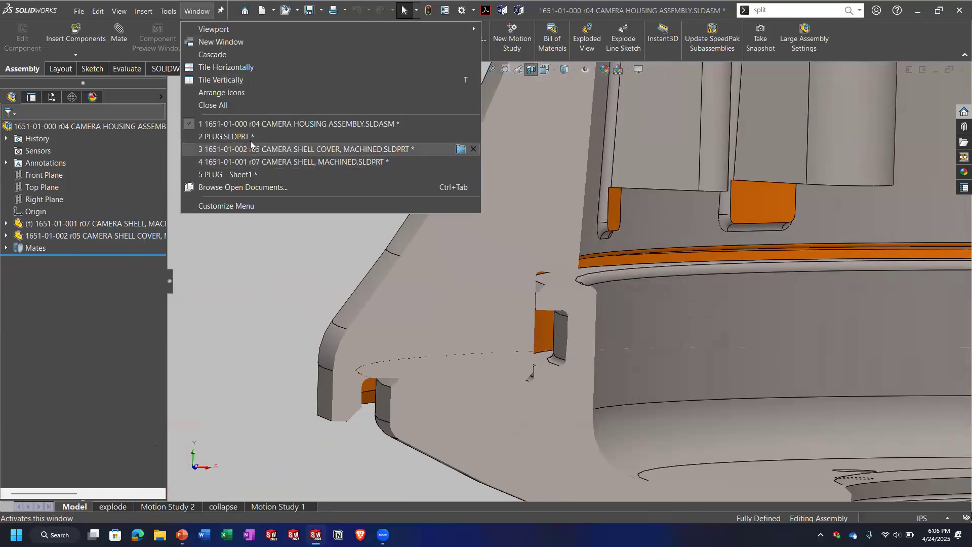
left_click(284, 161)
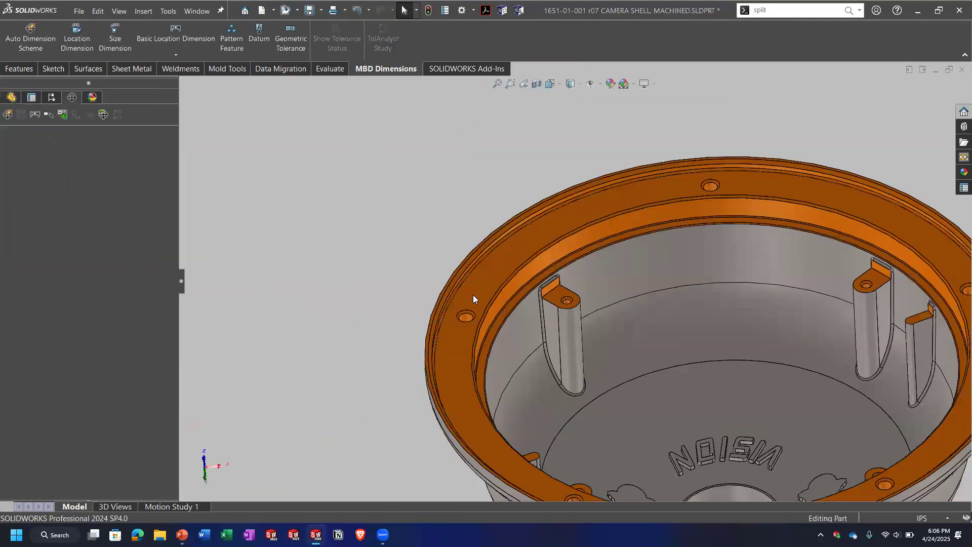
middle_click_drag(560, 319, 660, 262)
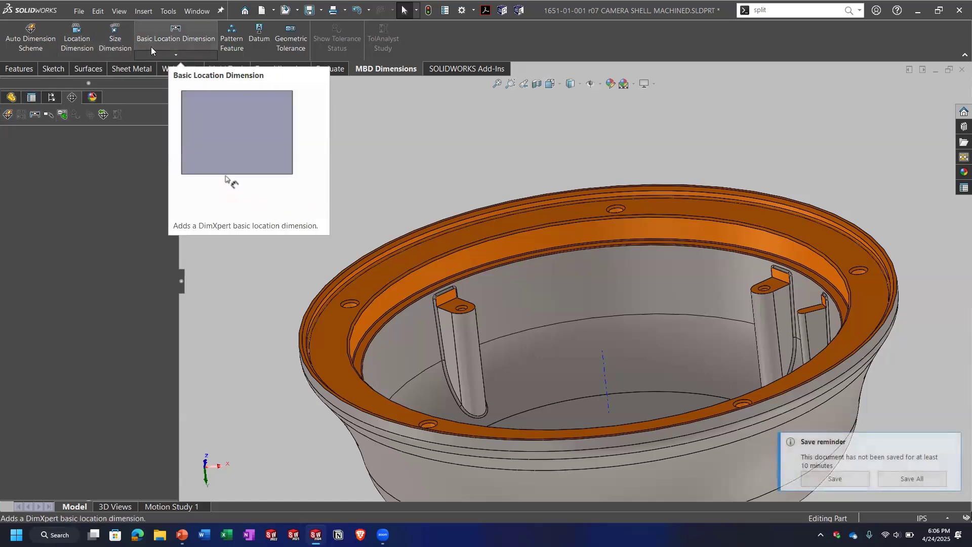
Add a DimXpert size dimension for the diameter of the machined bore inside the rim, placing it above the part
left_click(179, 44)
left_click(167, 40)
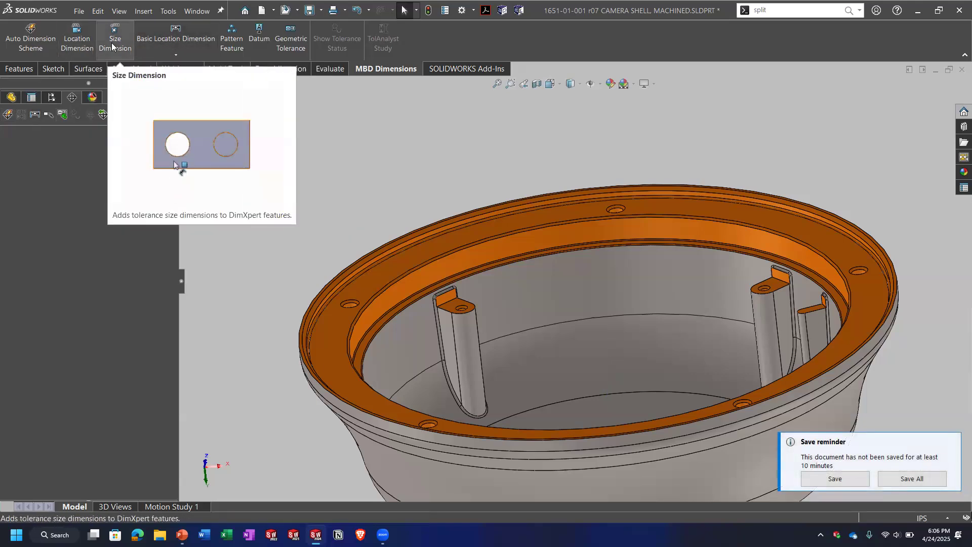
left_click(113, 45)
left_click(461, 259)
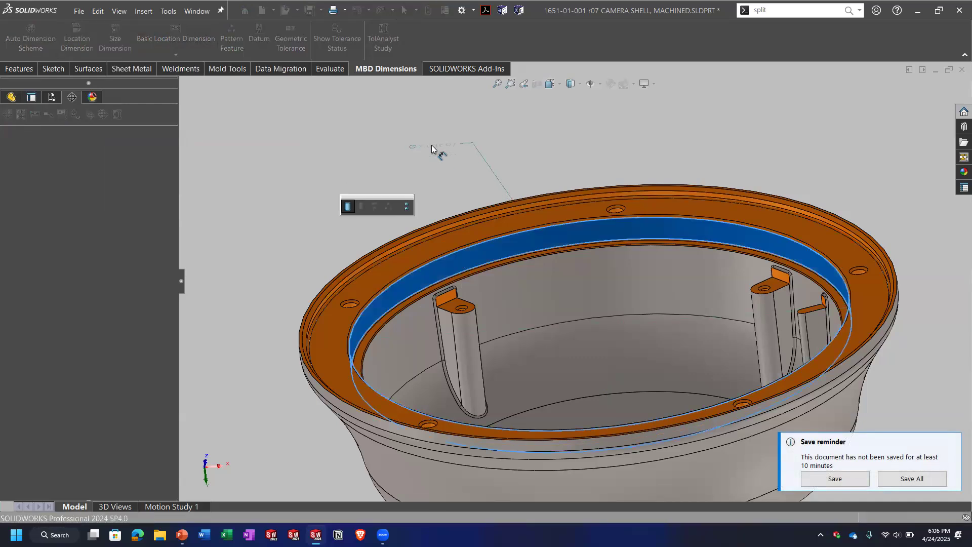
left_click(432, 145)
middle_click_drag(520, 207, 499, 218)
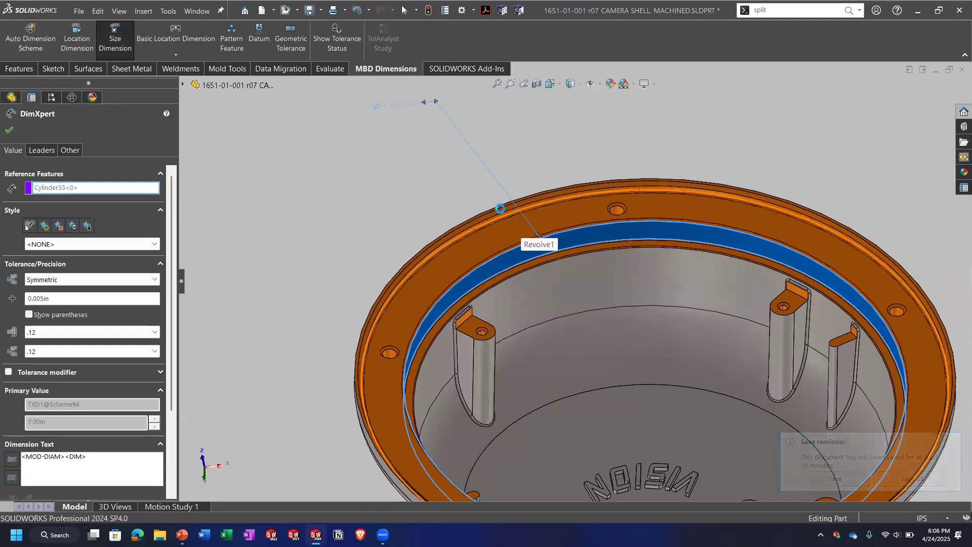
key("Escape")
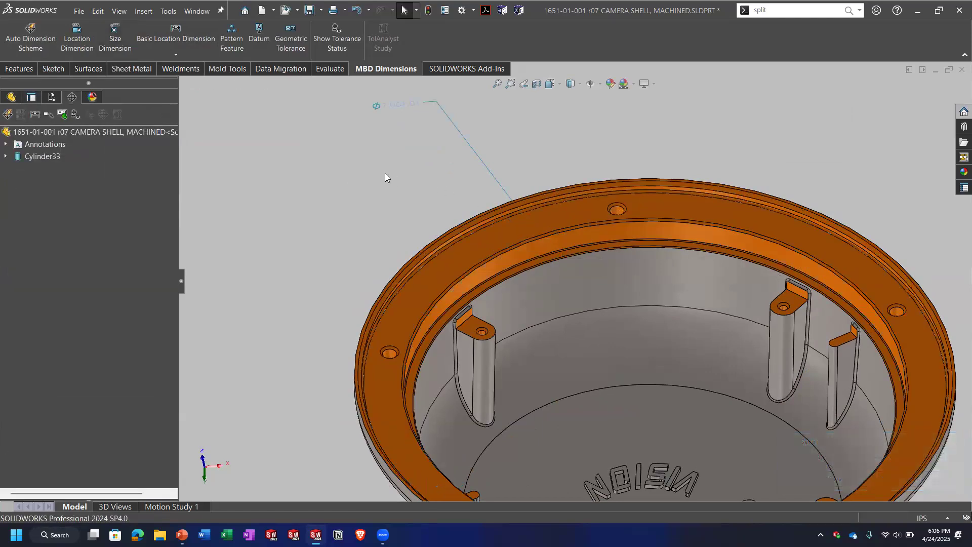
Add a DimXpert location dimension between the holed flange face and the bore's inner ledge, placing it beside the rim
left_click(81, 38)
left_click(514, 272)
left_click(491, 241)
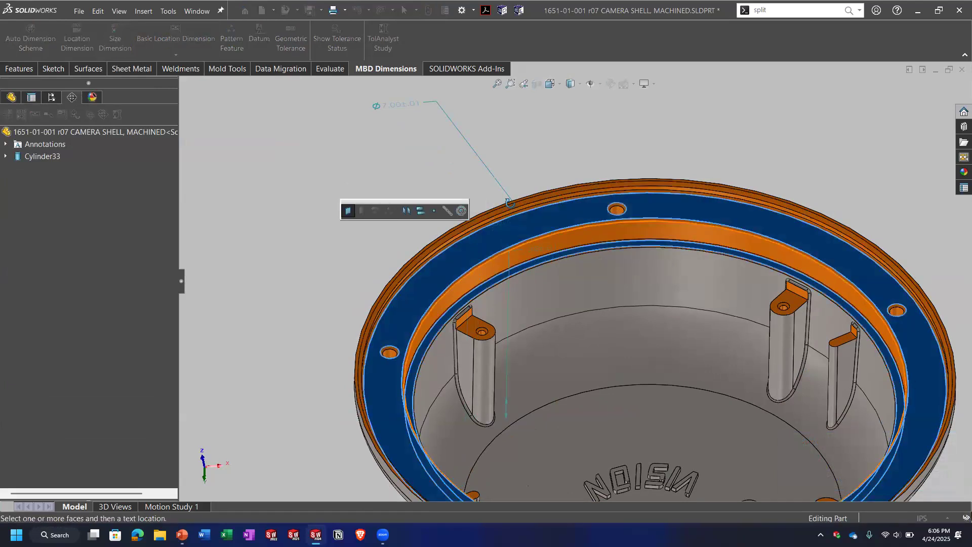
middle_click_drag(510, 202, 508, 181)
left_click(293, 196)
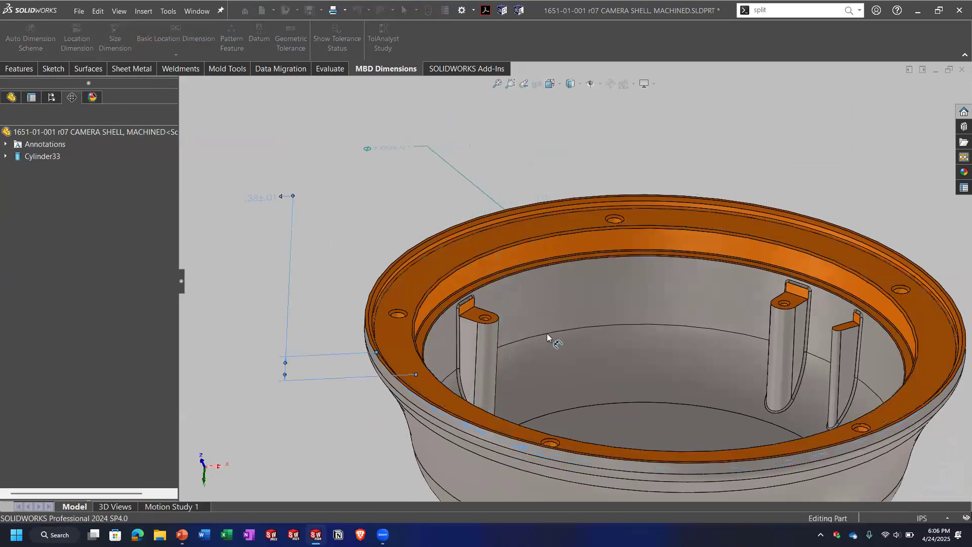
left_click(468, 248)
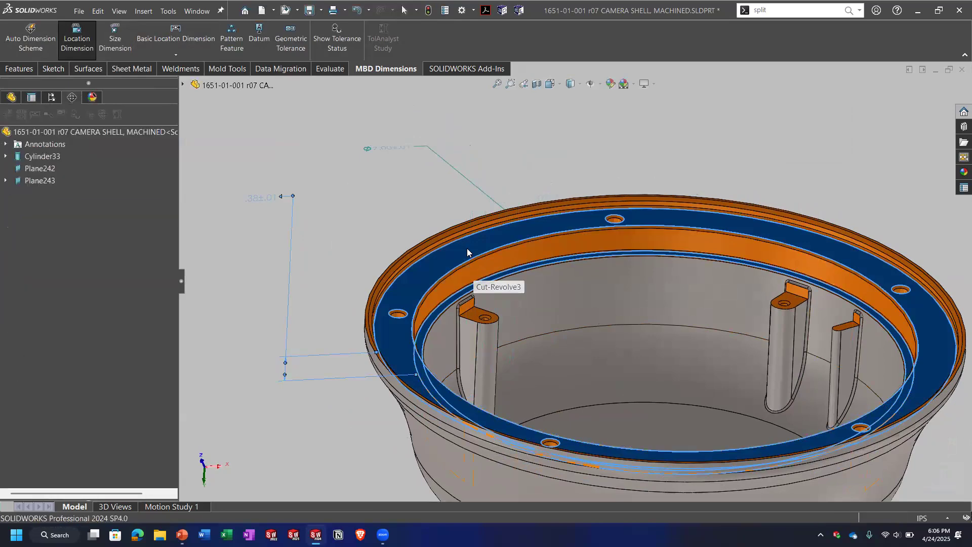
key("Escape")
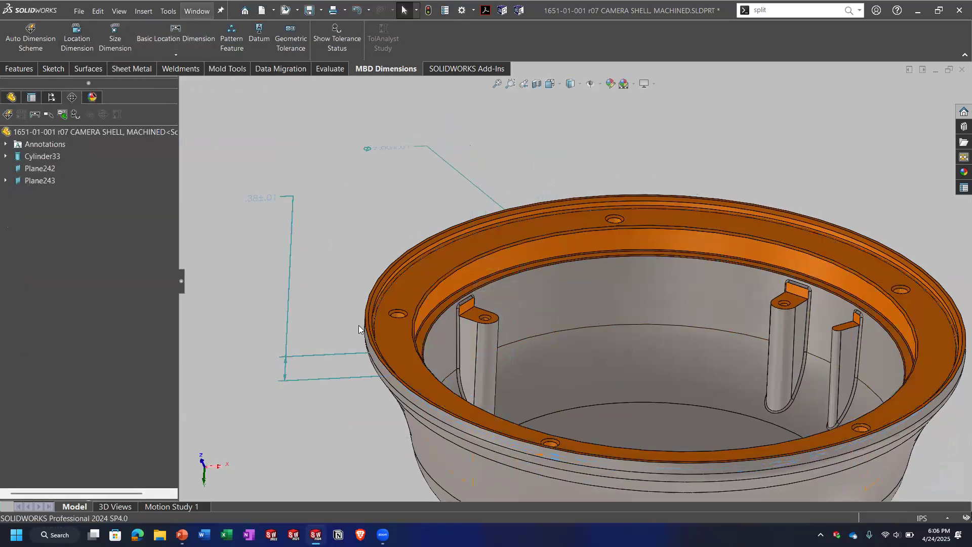
Switch to the CAMERA SHELL COVER, MACHINED part and view its raised ring
left_click(198, 10)
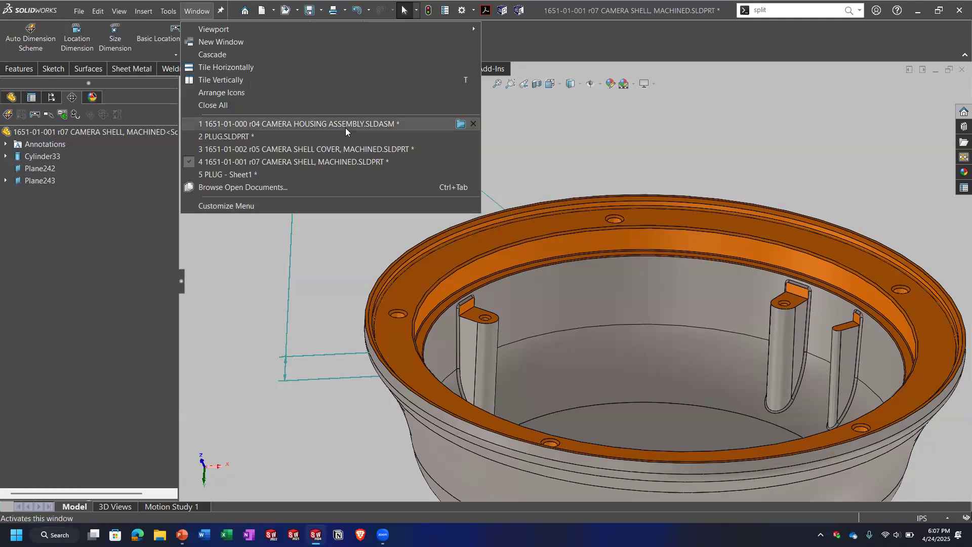
left_click(644, 157)
left_click(190, 9)
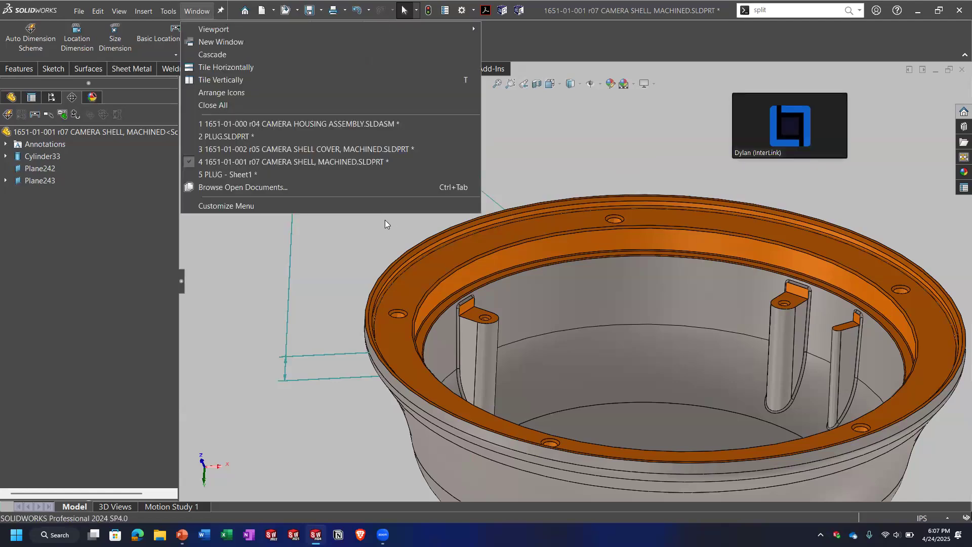
left_click(327, 150)
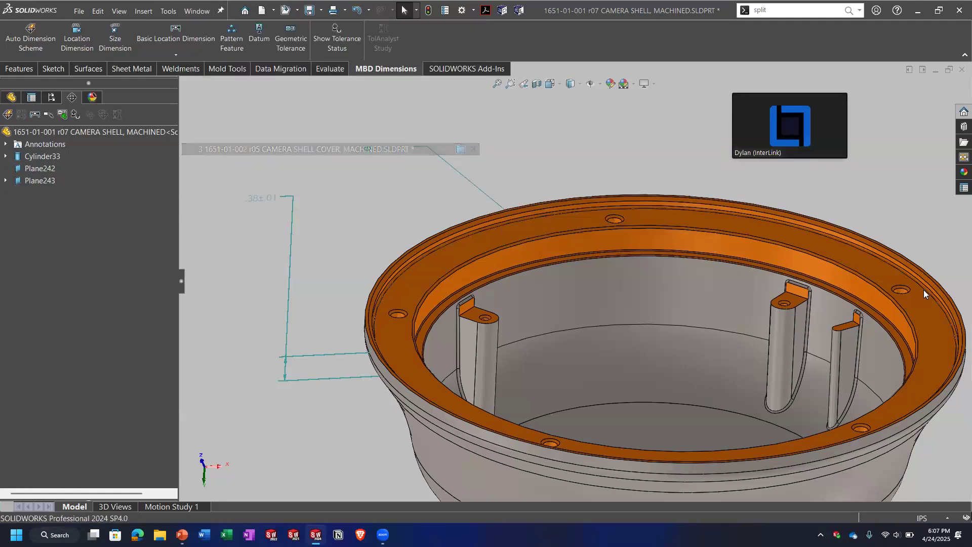
scroll(374, 265, "up", 8)
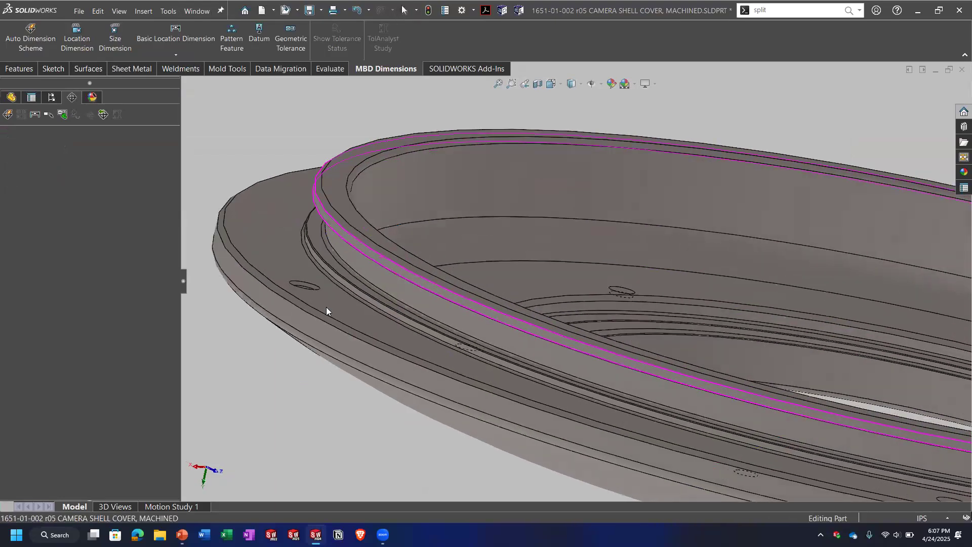
middle_click_drag(697, 326, 525, 277)
scroll(525, 277, "down", 3)
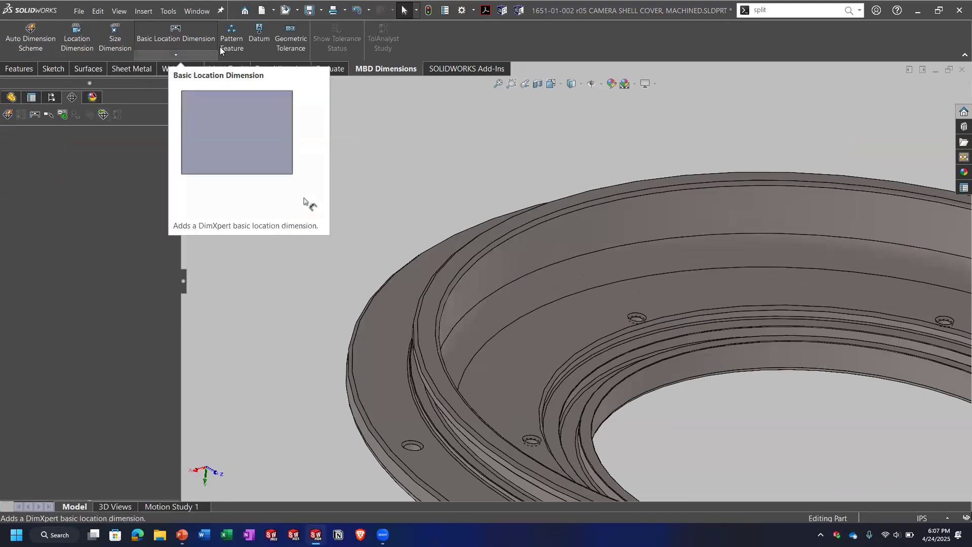
Add a DimXpert size dimension for the outer diameter of the cover's raised ring, placing it above the part
left_click(186, 40)
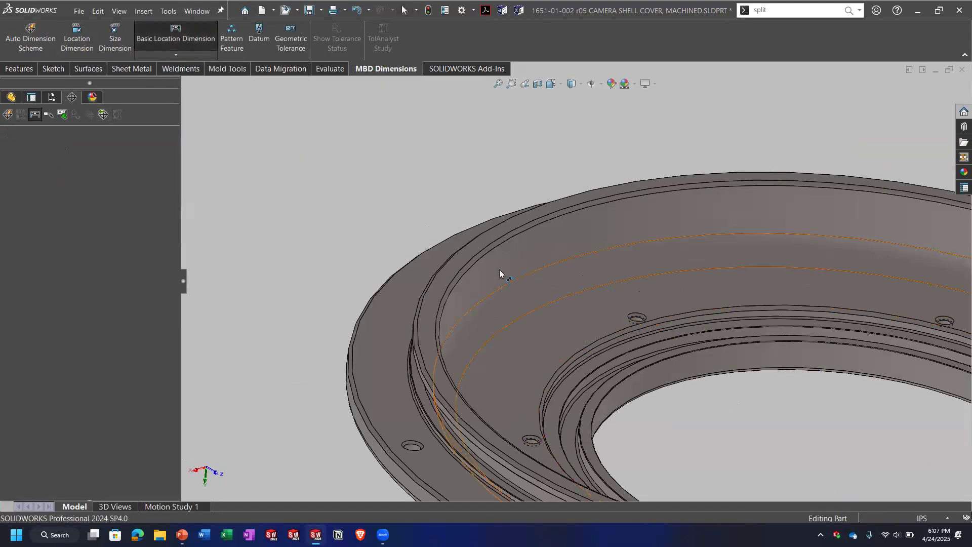
scroll(450, 307, "down", 3)
middle_click_drag(451, 307, 481, 274)
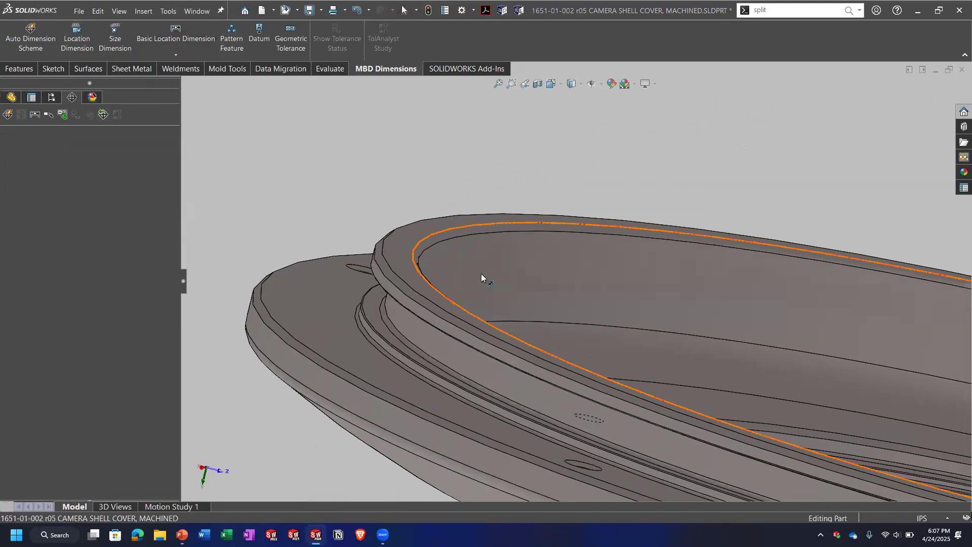
left_click(129, 34)
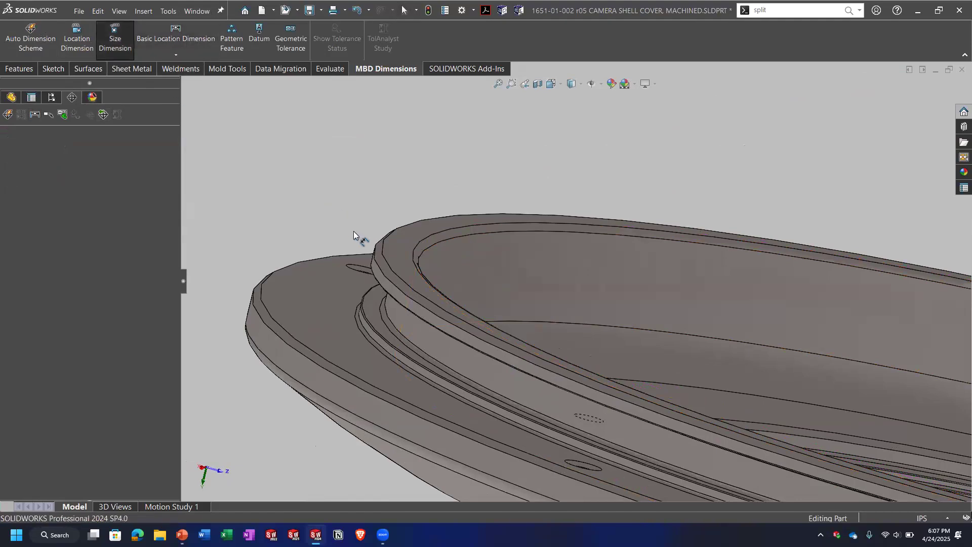
left_click(375, 271)
left_click(373, 112)
middle_click_drag(573, 219, 582, 276)
scroll(593, 258, "up", 2)
scroll(594, 247, "up", 3)
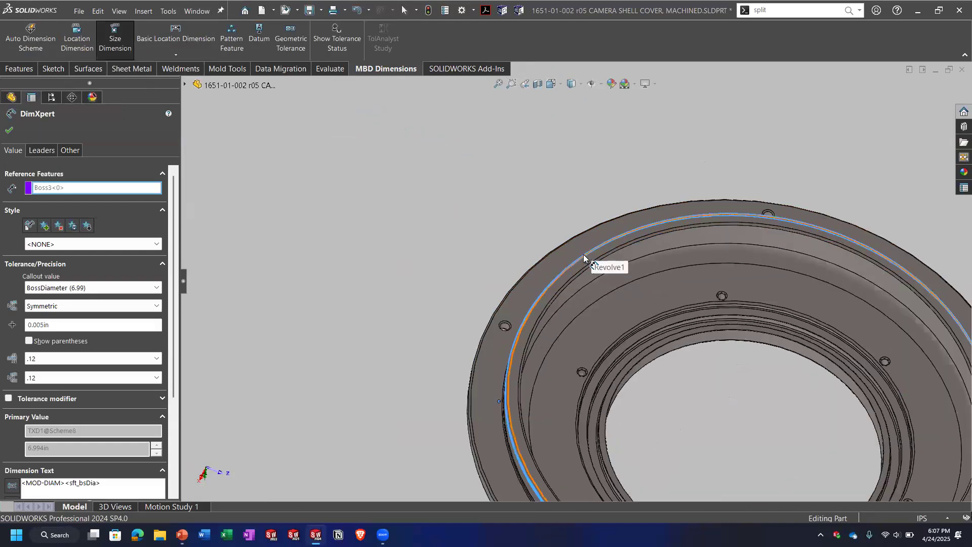
Add a DimXpert location dimension between the top face of the cover's raised ring and the flange face, placing it beside the part
scroll(658, 385, "up", 3)
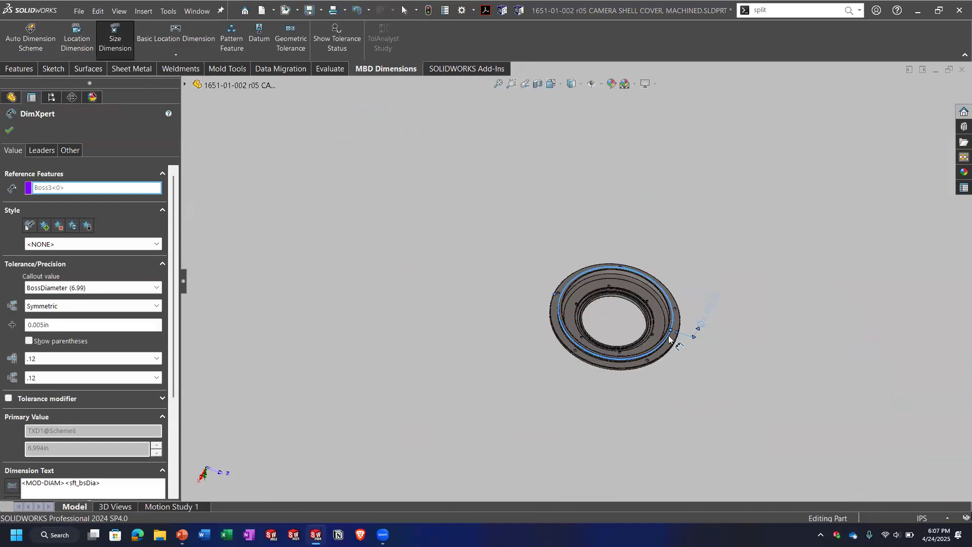
scroll(689, 303, "down", 3)
middle_click_drag(596, 306, 596, 226)
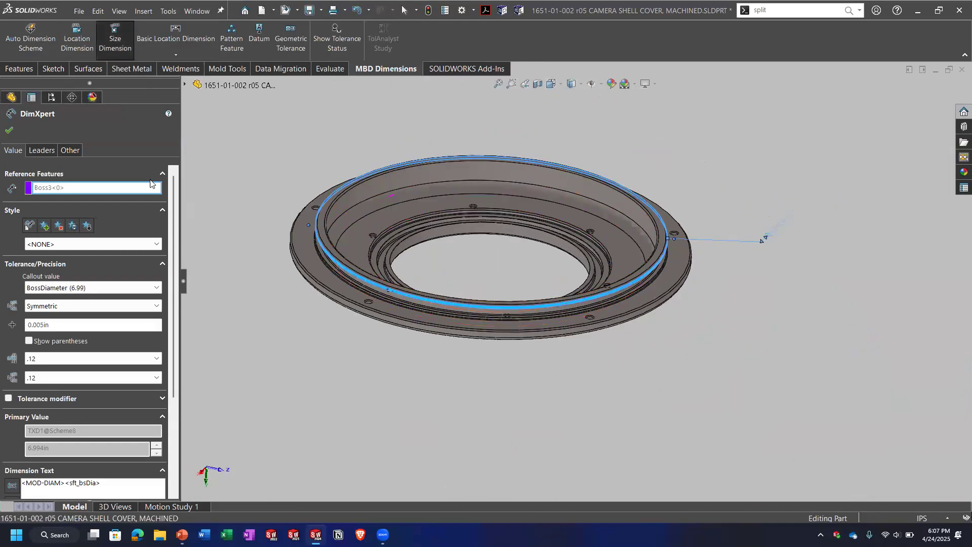
key("Escape")
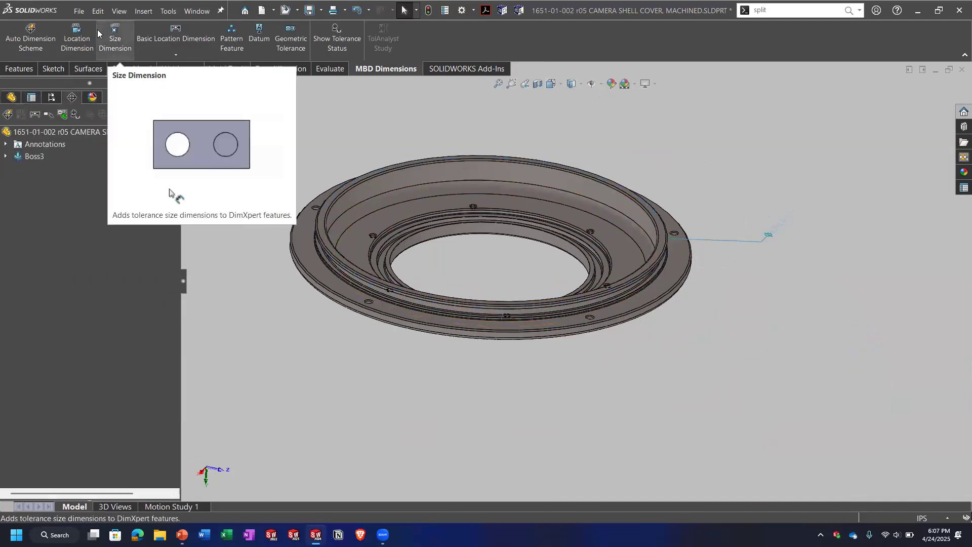
left_click(77, 38)
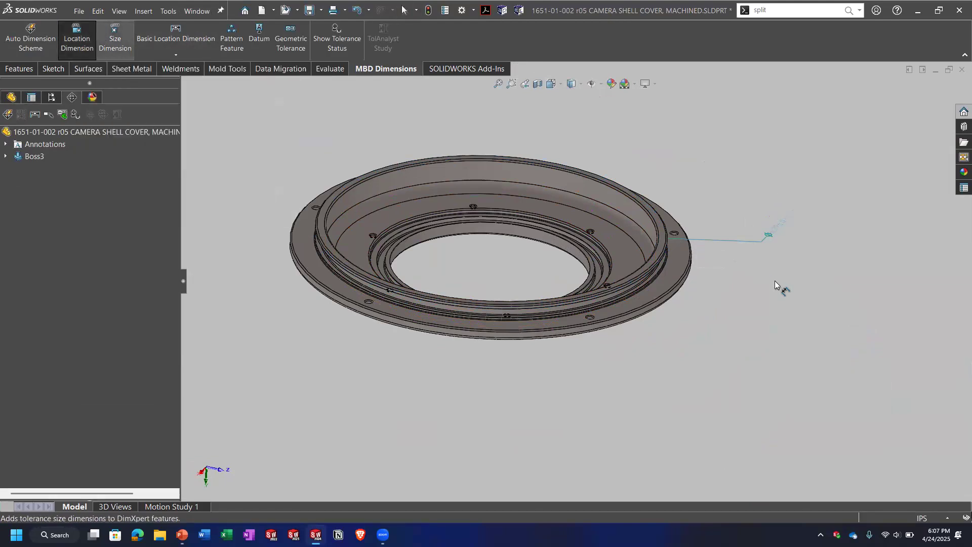
scroll(650, 268, "down", 5)
left_click(635, 212)
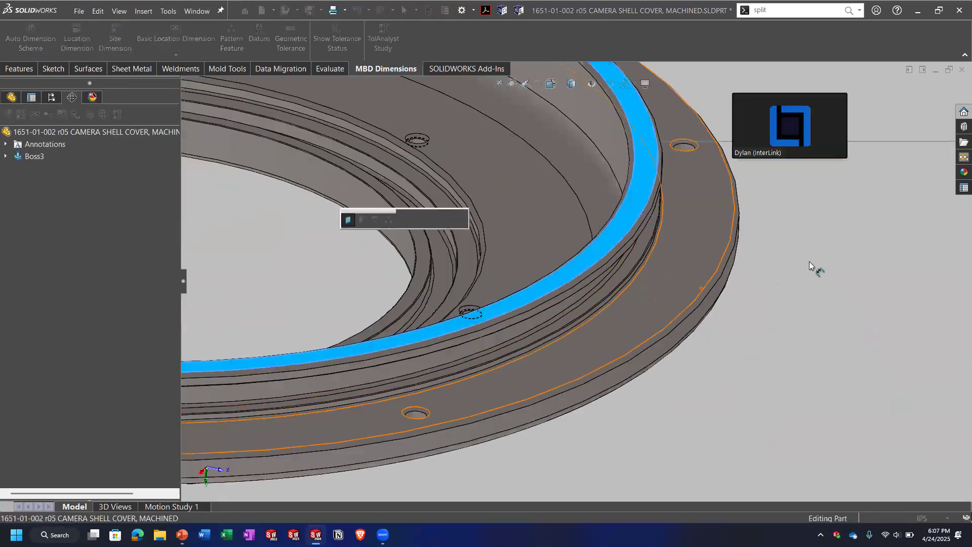
scroll(838, 258, "up", 5)
left_click(703, 258)
middle_click_drag(716, 302, 800, 332)
scroll(797, 334, "up", 7)
key("Escape")
scroll(759, 377, "down", 2)
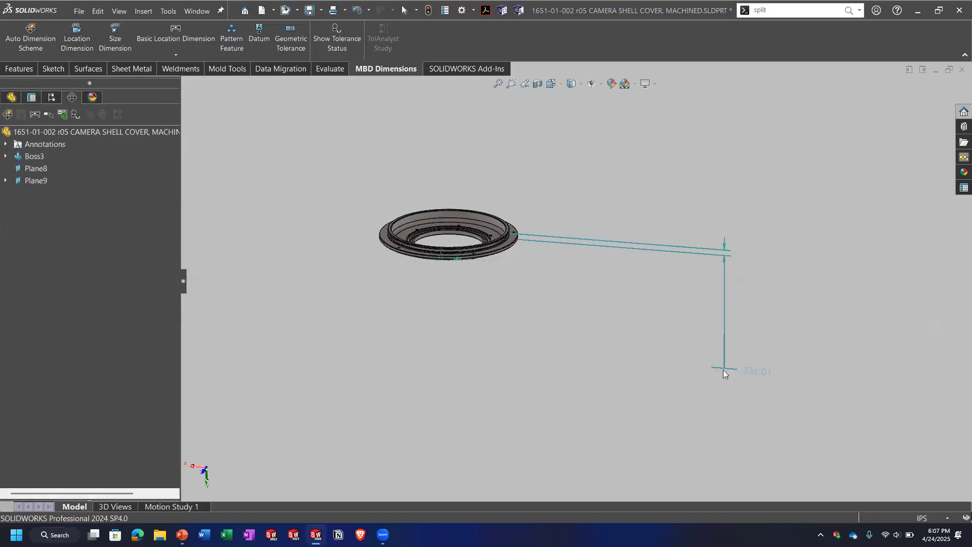
Reposition the ring's height dimension closer to the part and move its diameter dimension slightly away from the flange
left_click_drag(746, 369, 588, 290)
scroll(492, 251, "down", 6)
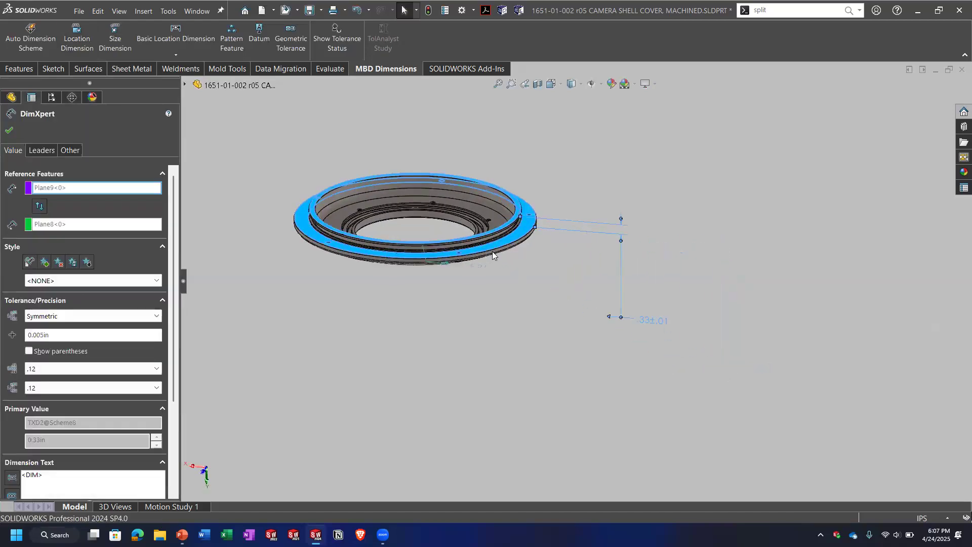
left_click(492, 280)
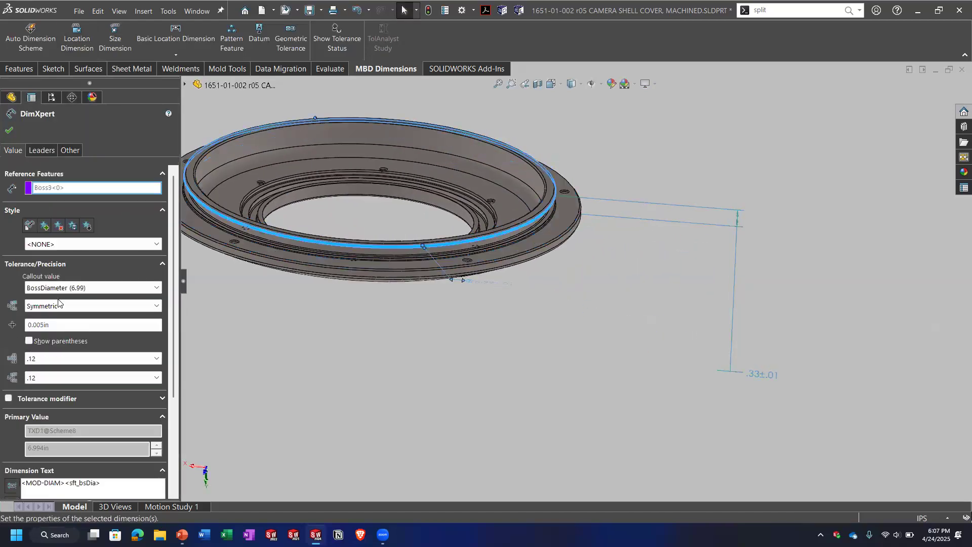
left_click(489, 358)
left_click_drag(498, 286, 517, 307)
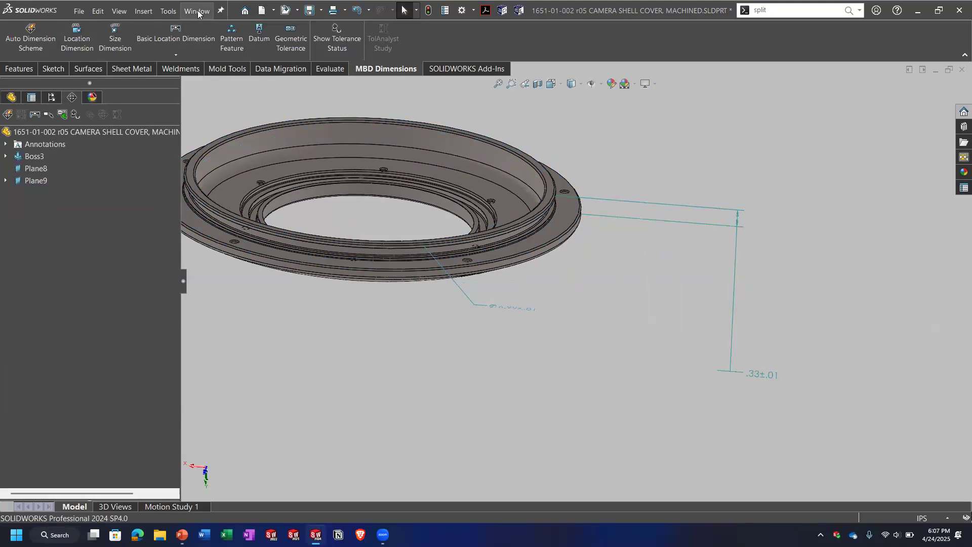
scroll(554, 246, "up", 2)
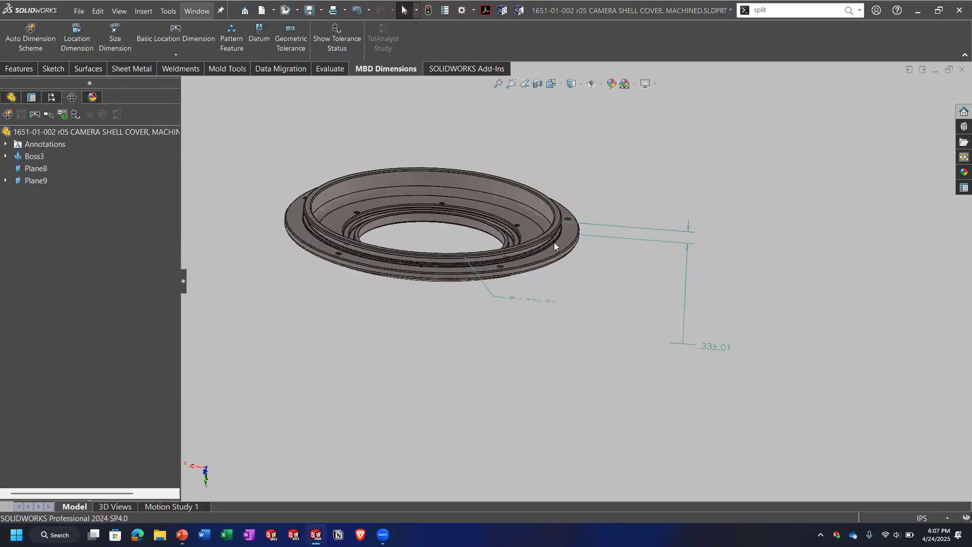
Examine how the ring's height dimension is oriented relative to the part's Front Plane
left_click(719, 347)
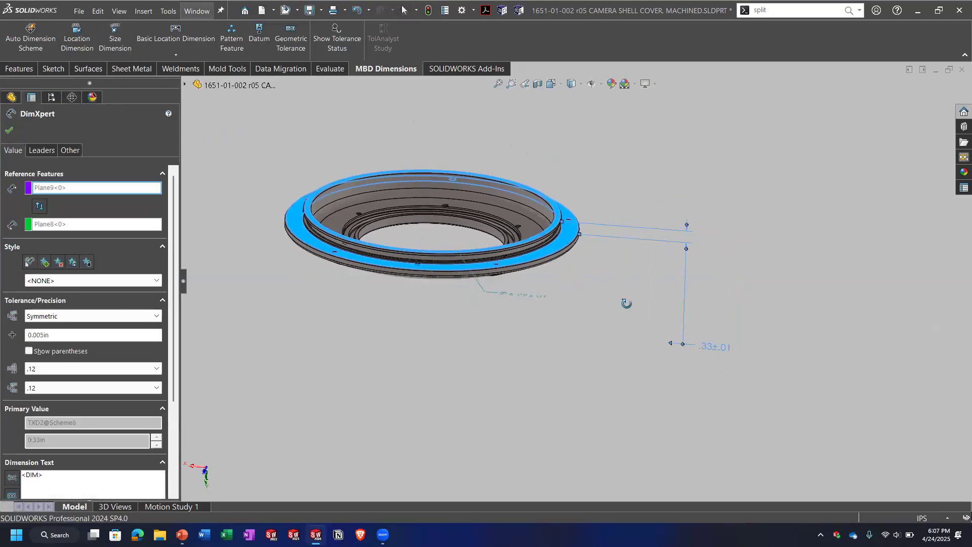
middle_click_drag(627, 303, 632, 304)
left_click(693, 262)
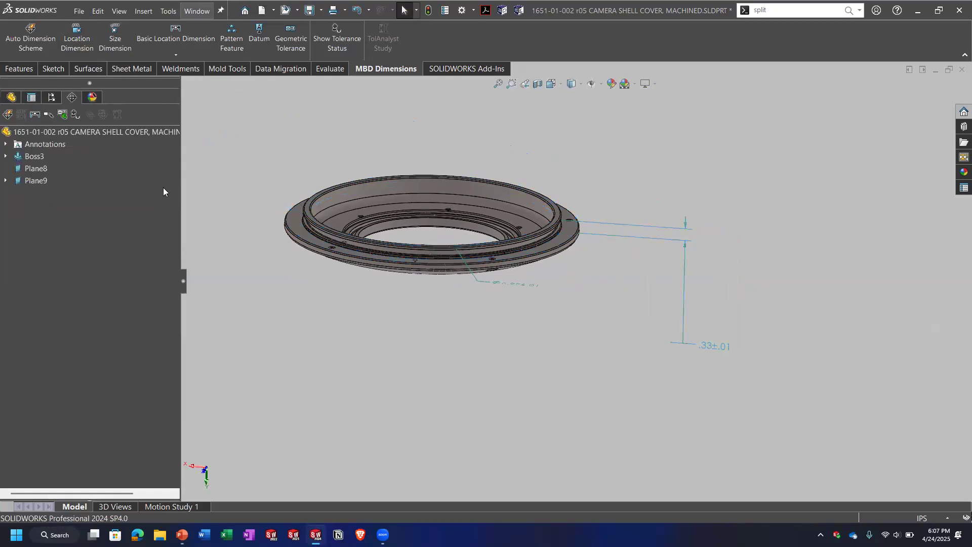
left_click(15, 97)
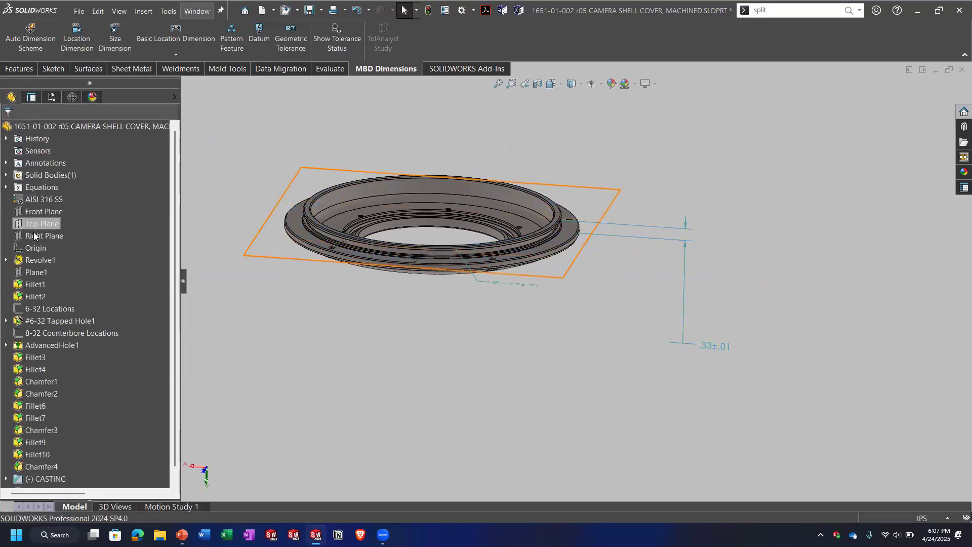
left_click(36, 211)
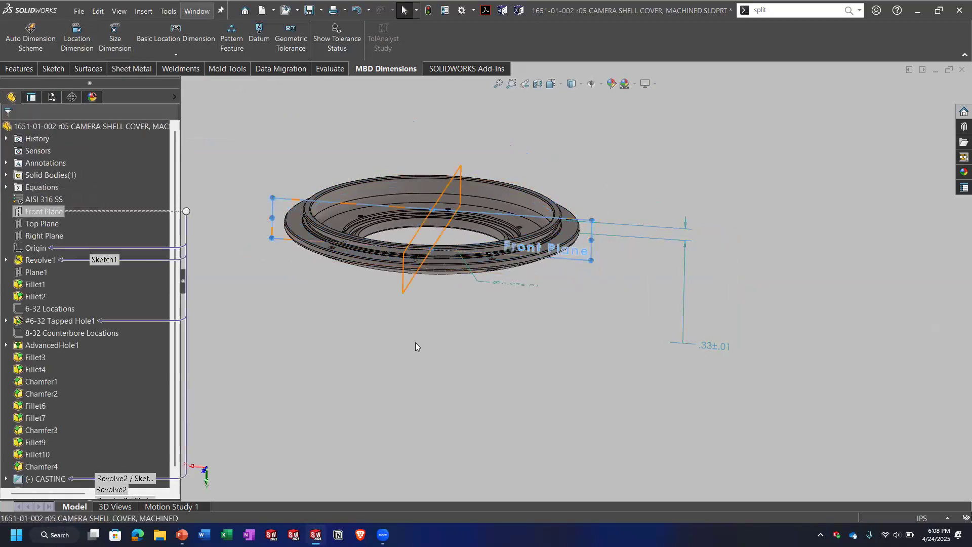
middle_click_drag(653, 283, 613, 283)
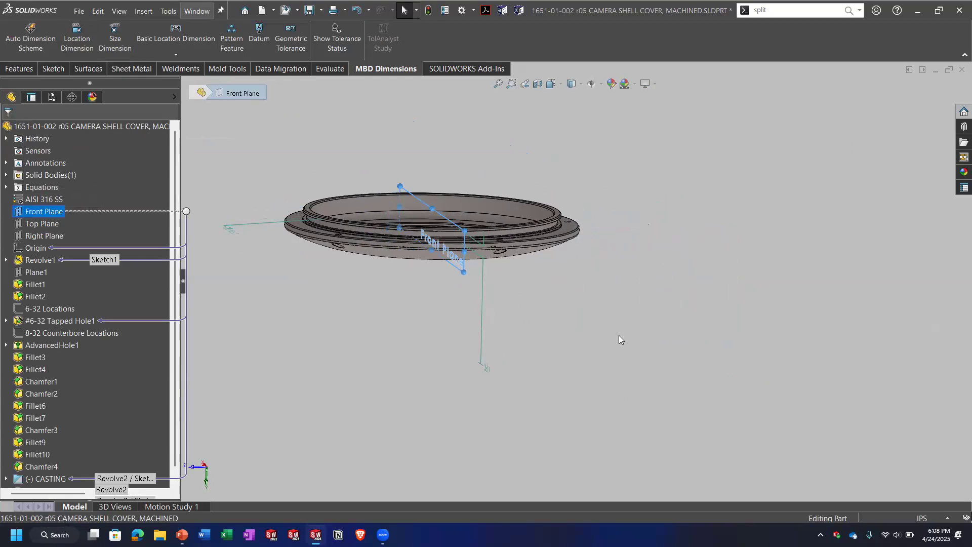
Change the annotation view of the ring's height dimension to *Right
left_click(480, 360)
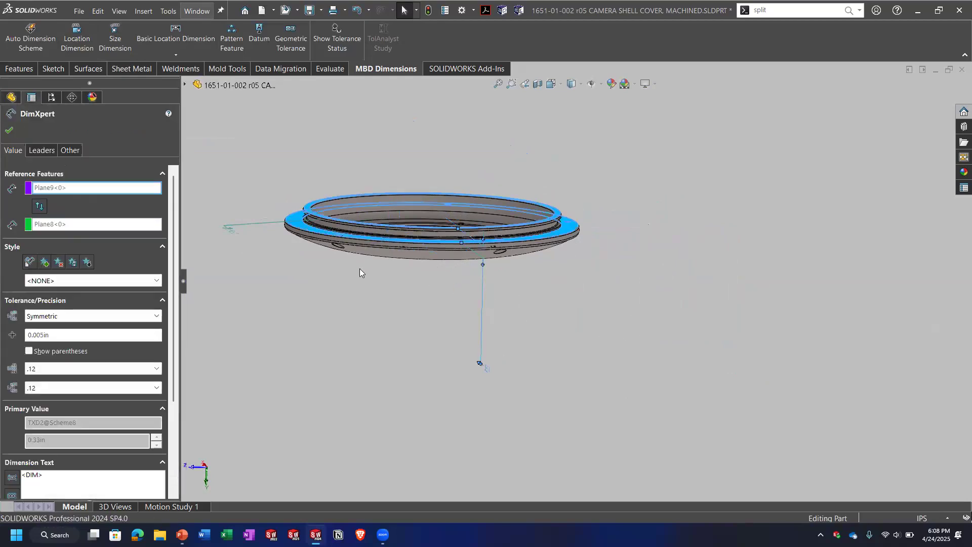
left_click(378, 376)
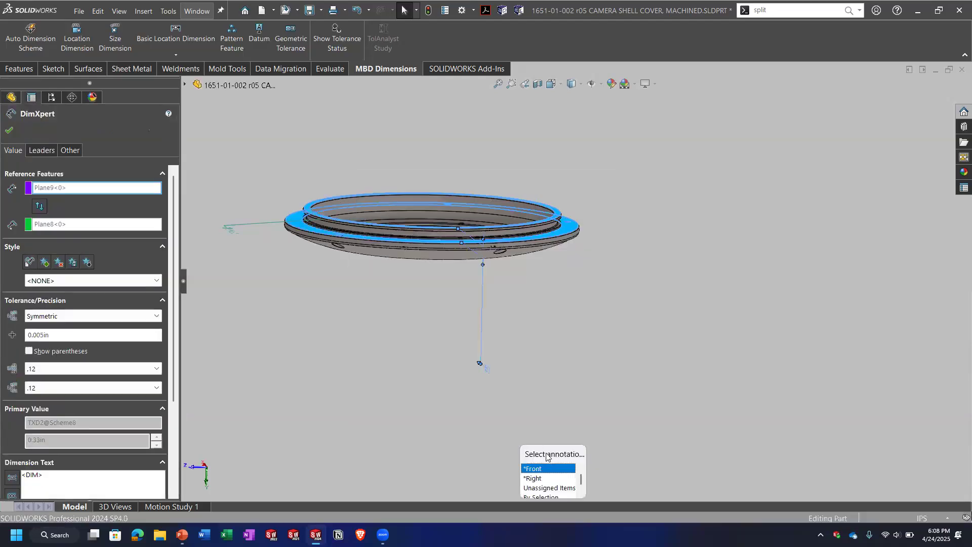
key("a")
scroll(599, 332, "down", 1)
scroll(596, 329, "up", 1)
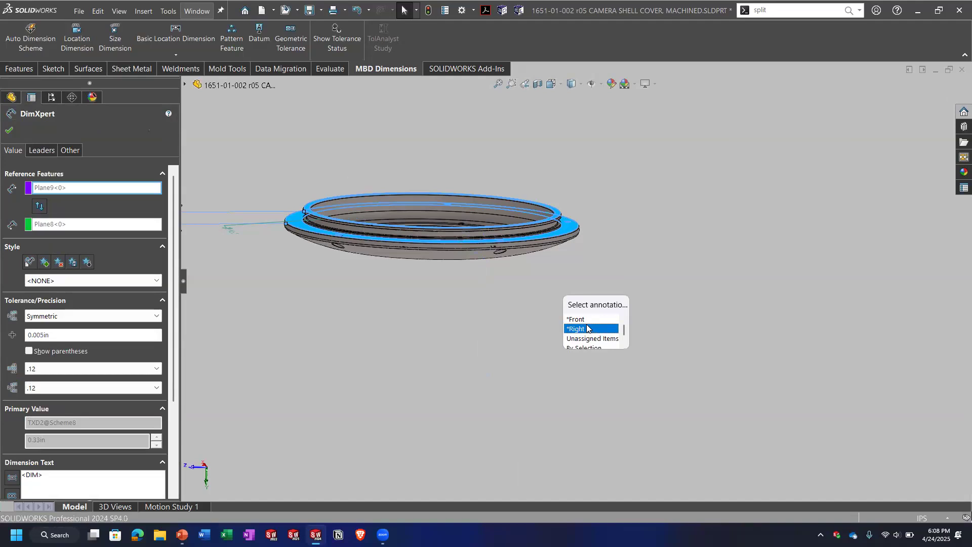
left_click(587, 328)
scroll(439, 274, "down", 2)
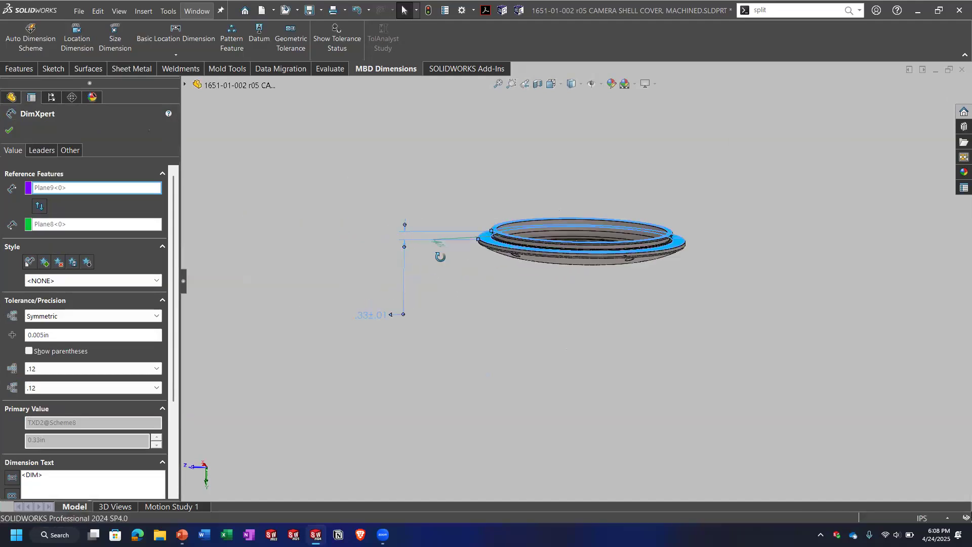
key("Escape")
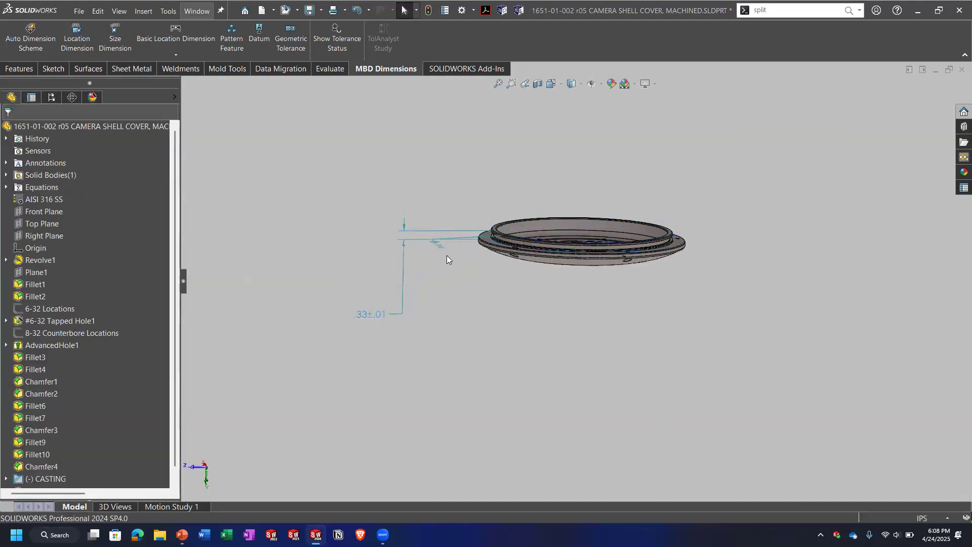
Switch to the CAMERA HOUSING ASSEMBLY document and view its sectioned shell and cover
middle_click_drag(450, 257, 504, 268)
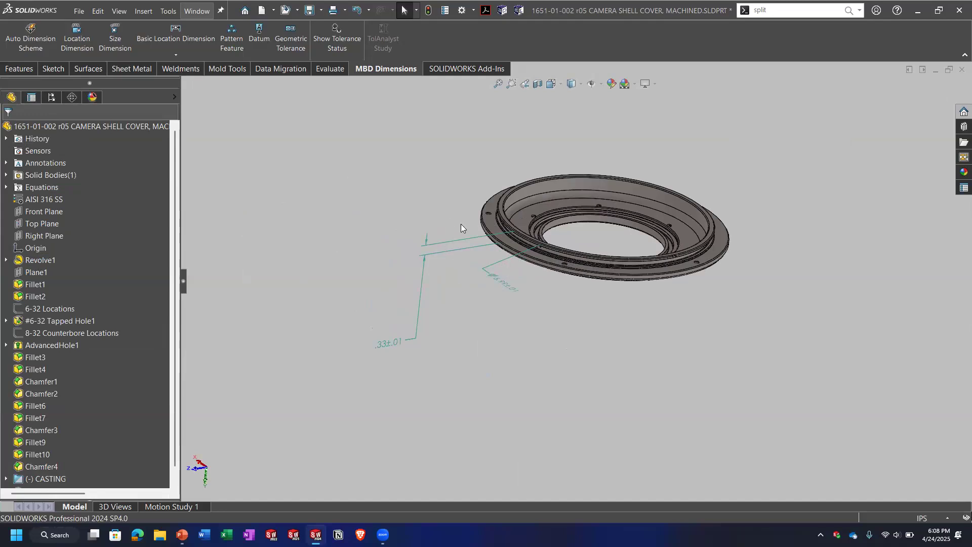
scroll(561, 245, "down", 1)
middle_click_drag(561, 245, 527, 247)
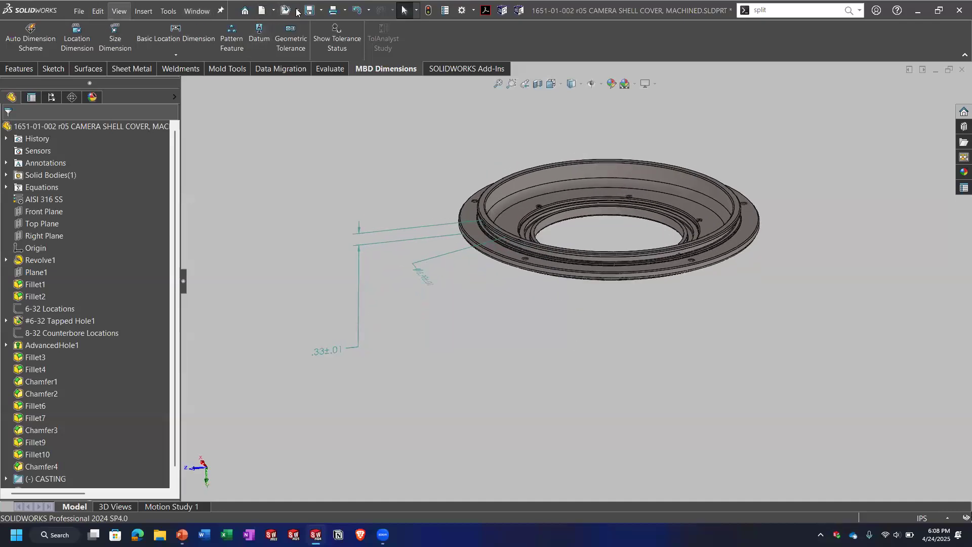
left_click(197, 11)
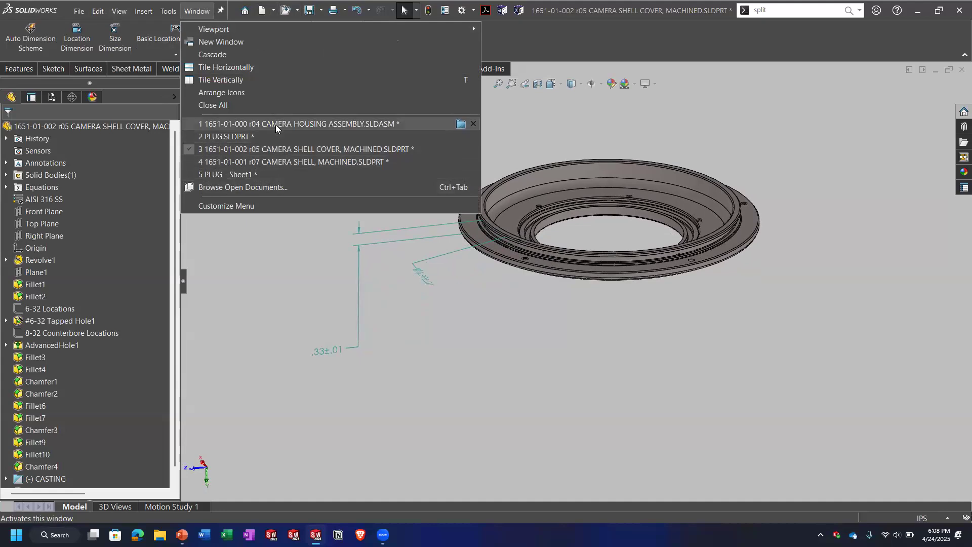
left_click(275, 124)
scroll(832, 306, "up", 6)
middle_click_drag(832, 305, 800, 322)
scroll(799, 322, "up", 3)
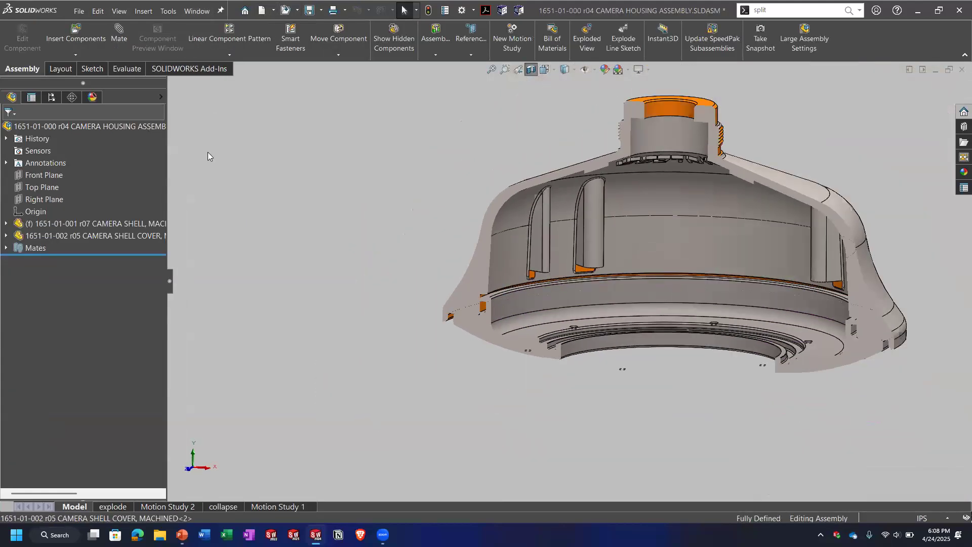
Activate the TolAnalyst add-in and start a new TolAnalyst study for the housing assembly
left_click(73, 98)
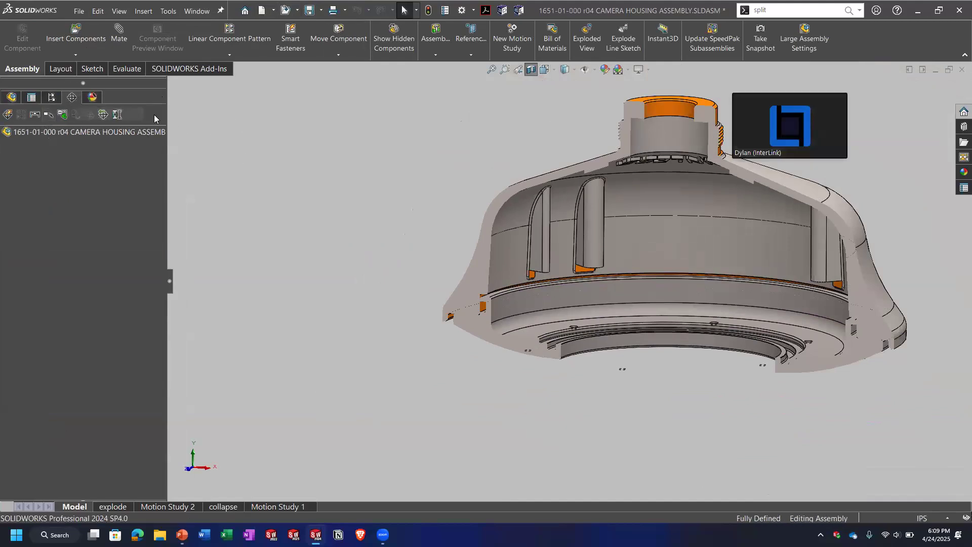
left_click(171, 10)
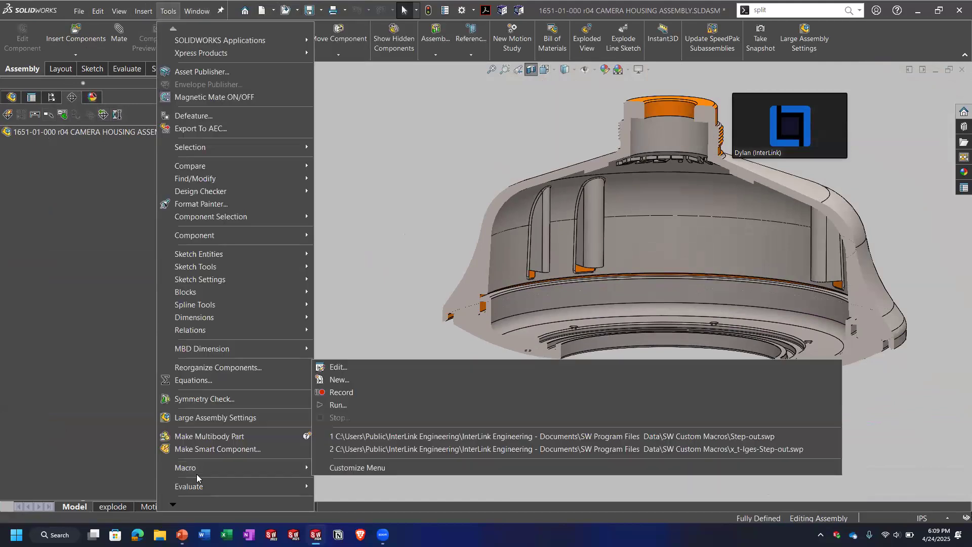
mouse_move(195, 504)
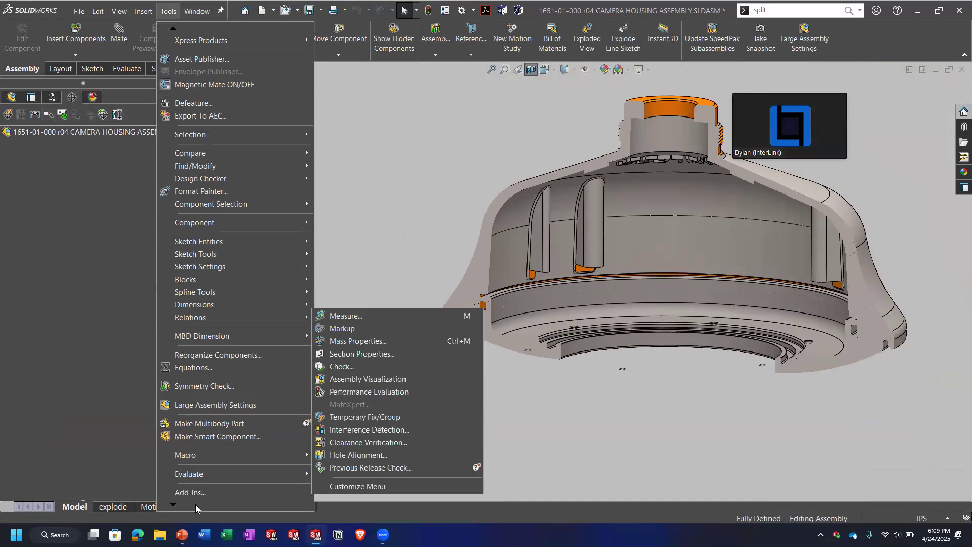
left_click(197, 484)
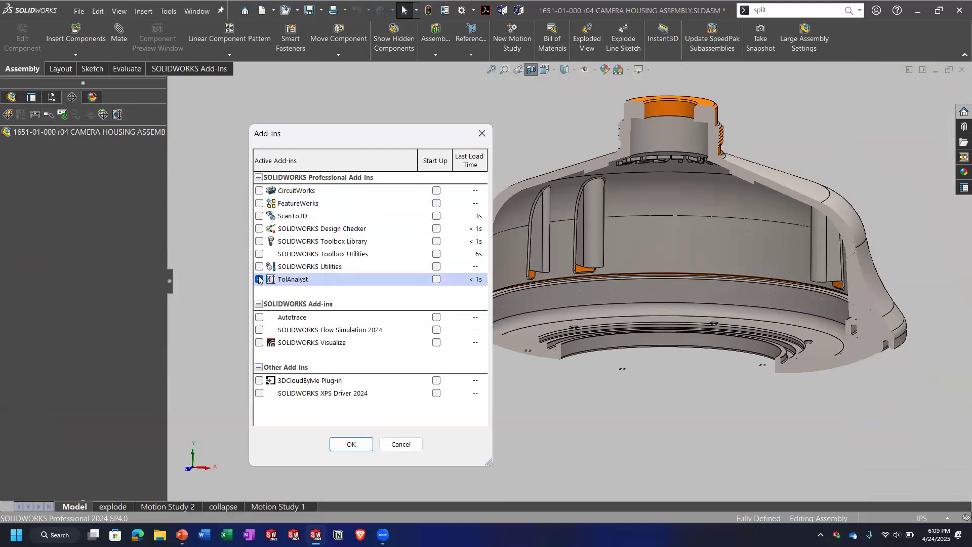
left_click(354, 445)
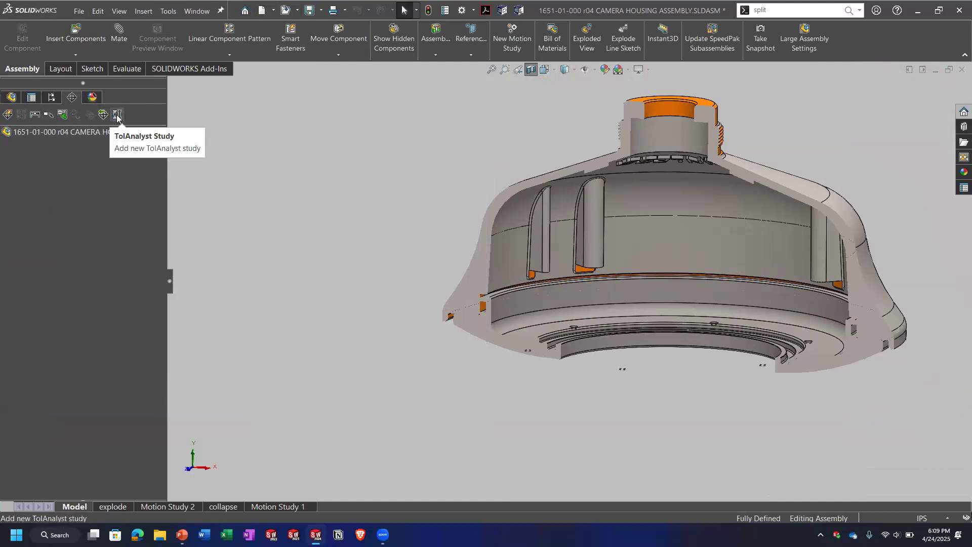
left_click(117, 116)
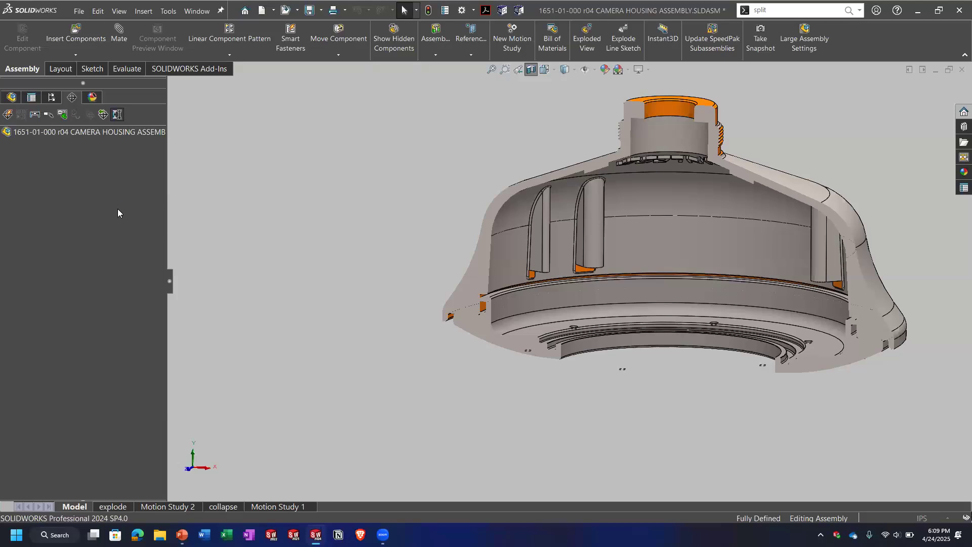
Hide the shell cover and pick the camera shell's machined bore as the Measure From feature
scroll(505, 328, "down", 5)
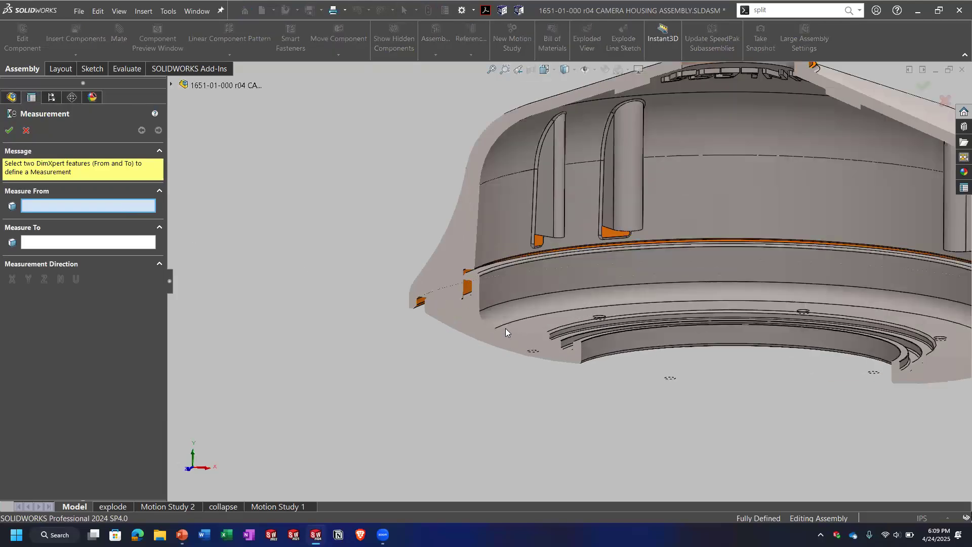
middle_click_drag(505, 328, 563, 287)
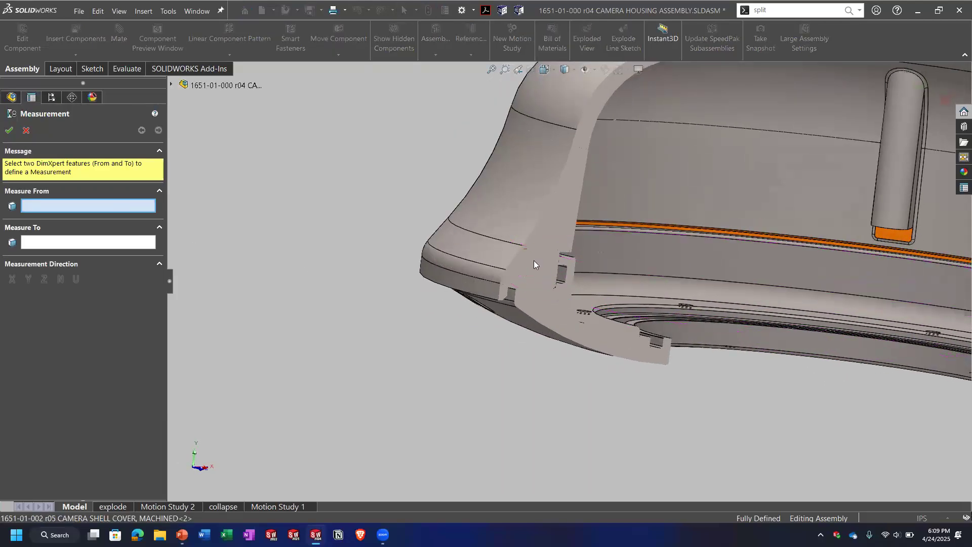
middle_click_drag(545, 359, 559, 304)
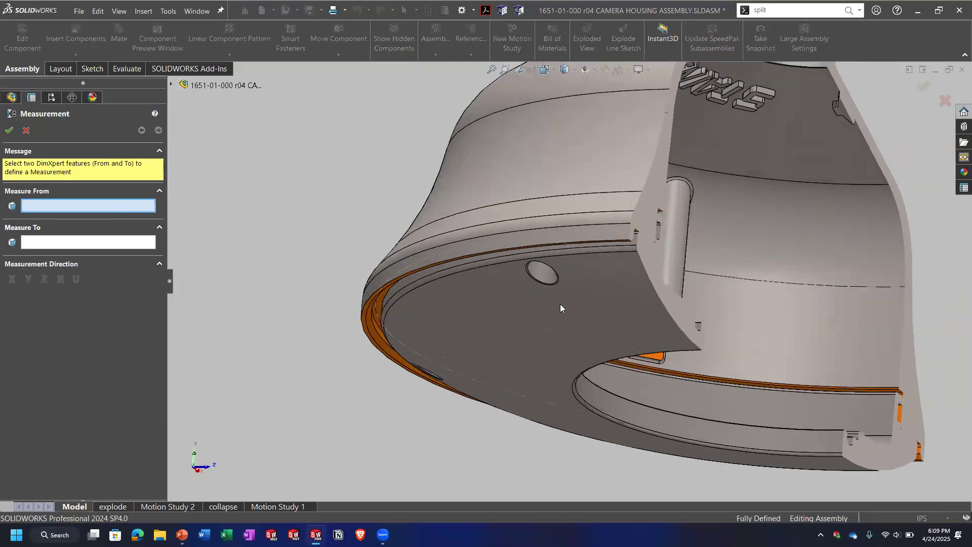
right_click(560, 304)
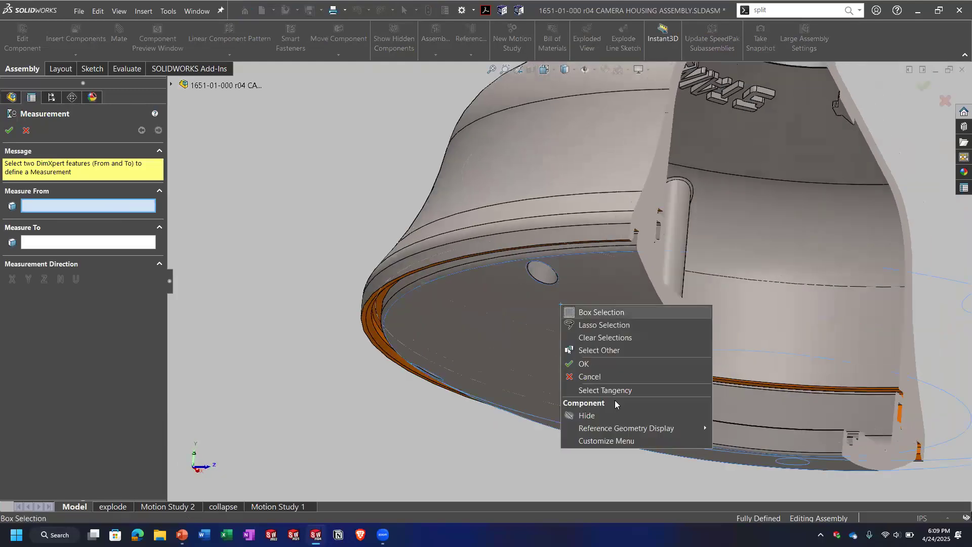
left_click(587, 415)
middle_click_drag(597, 418, 417, 337)
left_click(417, 336)
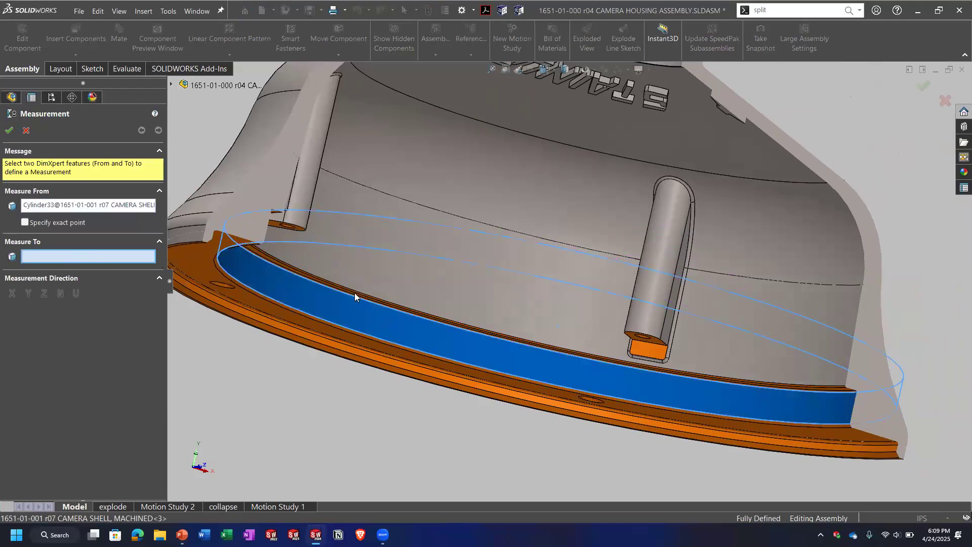
Hide the machined camera shell and show the shell cover so its faces are accessible
key("f")
left_click(171, 84)
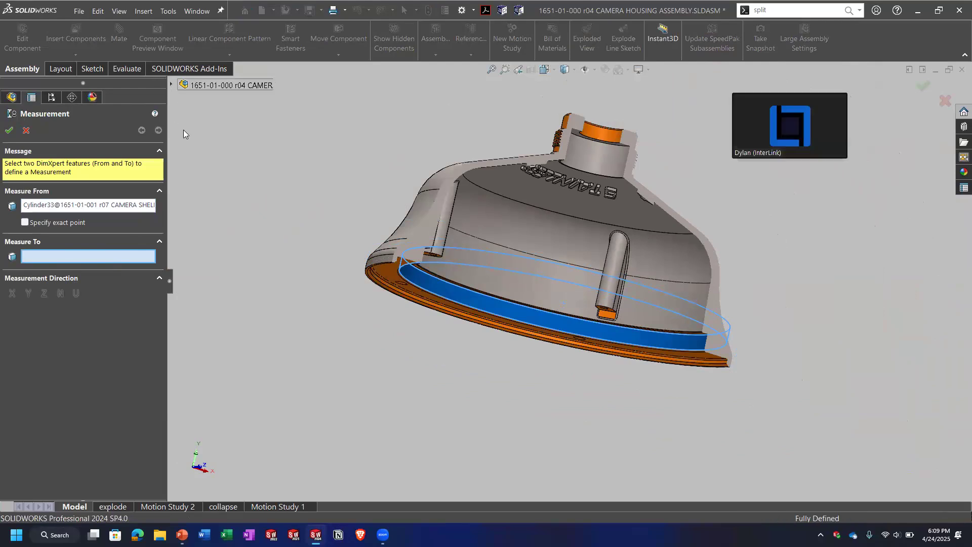
right_click(226, 190)
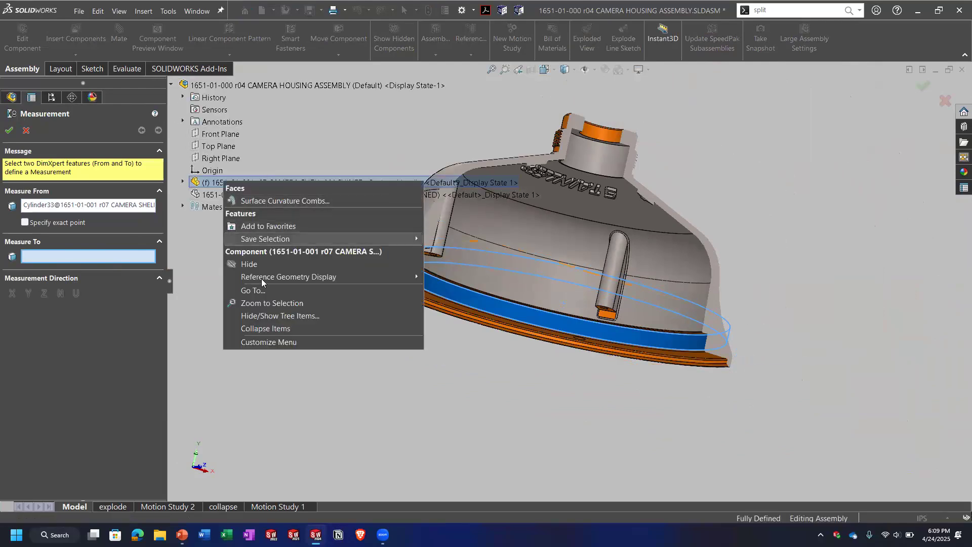
left_click(261, 278)
right_click(223, 193)
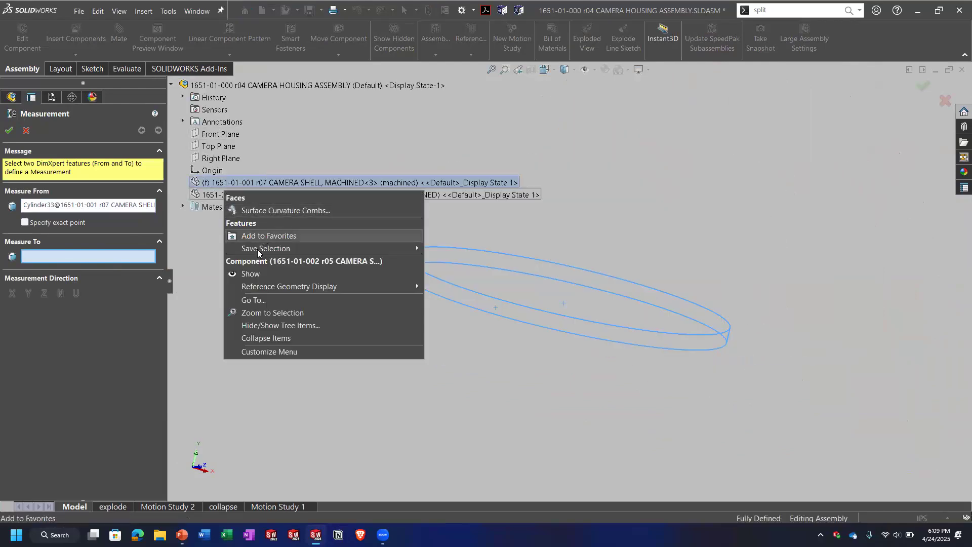
left_click(258, 274)
Pick the cylindrical boss face of the shell cover as the Measure To feature
middle_click_drag(487, 261, 552, 285)
scroll(553, 285, "up", 4)
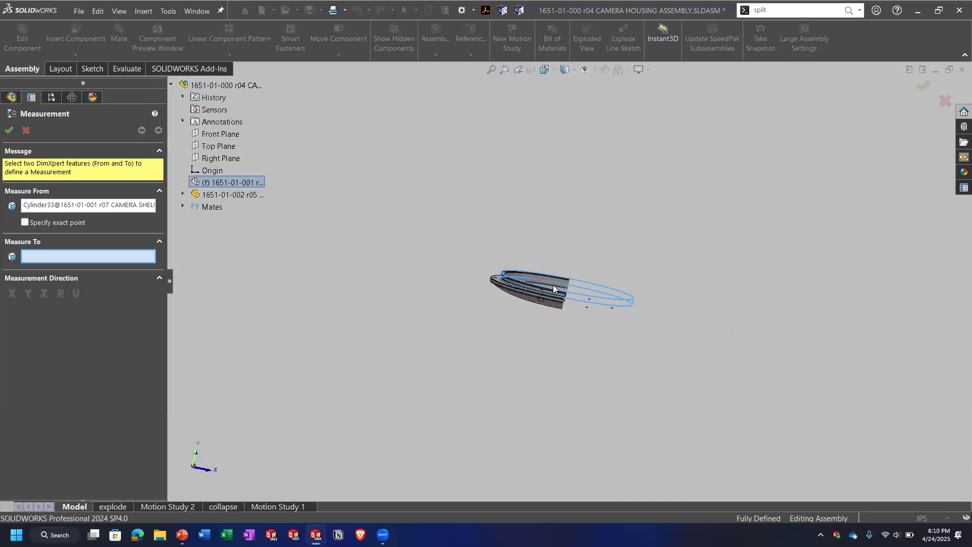
scroll(521, 283, "down", 10)
scroll(587, 248, "up", 3)
left_click(638, 243)
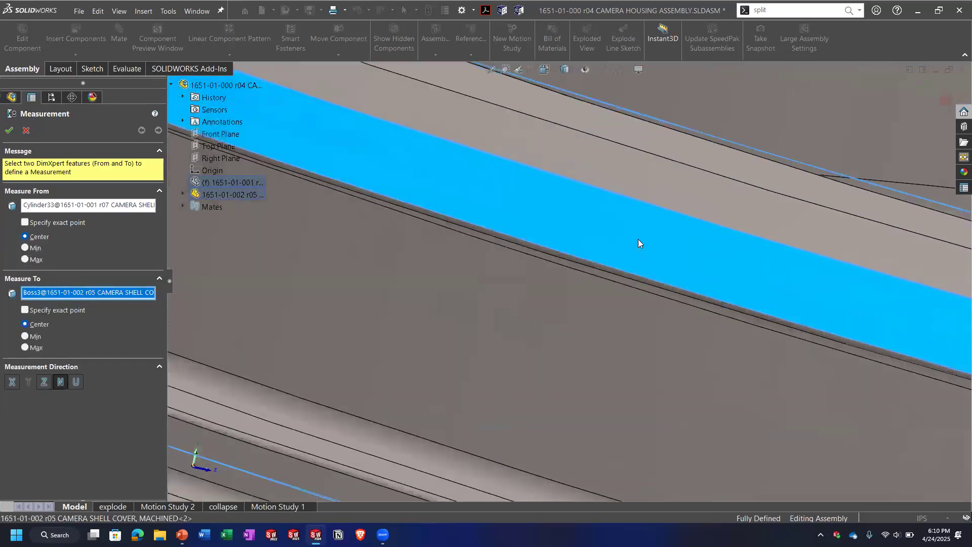
Set both the Measure From and Measure To features to Max and proceed to the assembly sequence
scroll(720, 299, "down", 8)
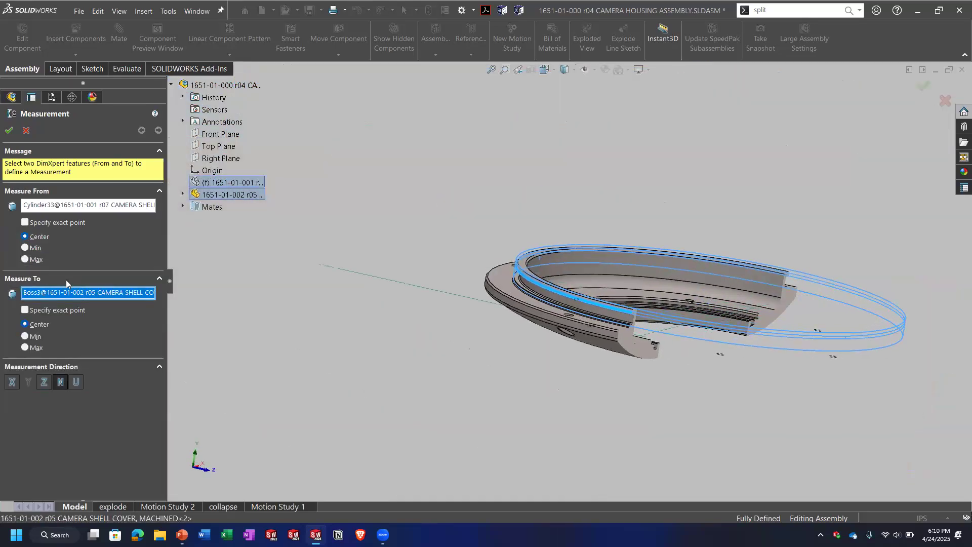
middle_click_drag(476, 309, 581, 291)
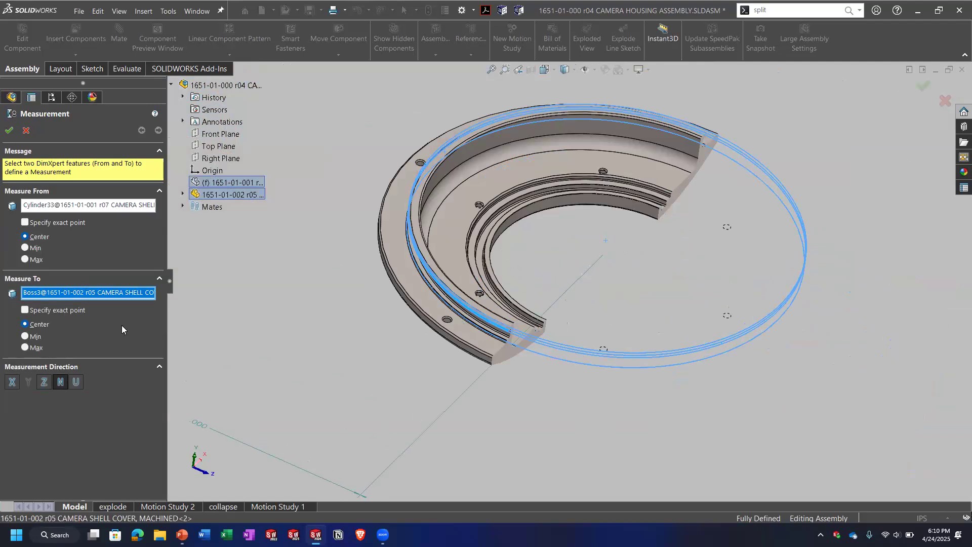
left_click(33, 348)
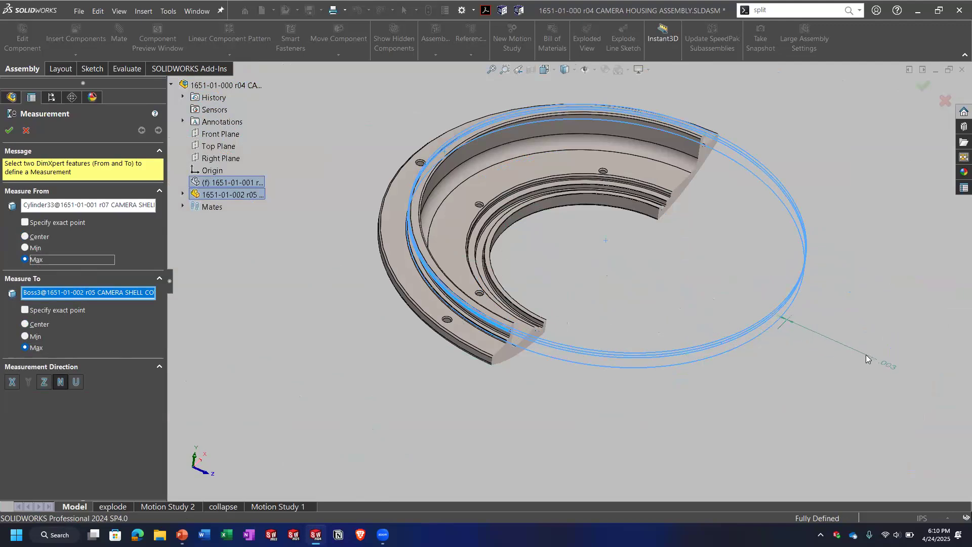
scroll(852, 351, "down", 3)
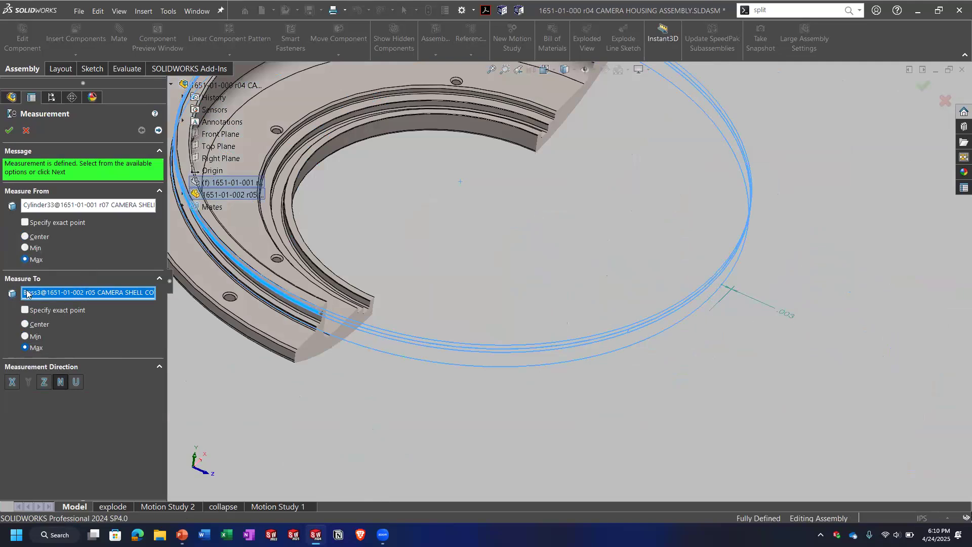
left_click(160, 131)
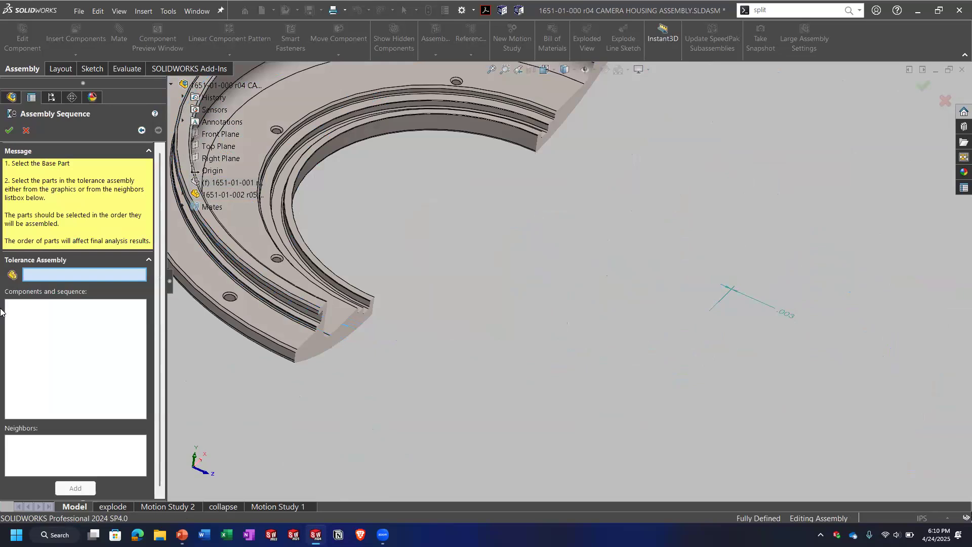
Show the camera shell again and select it as the base part of the tolerance assembly
scroll(285, 201, "up", 5)
middle_click_drag(496, 232, 573, 230)
right_click(231, 182)
left_click(283, 199)
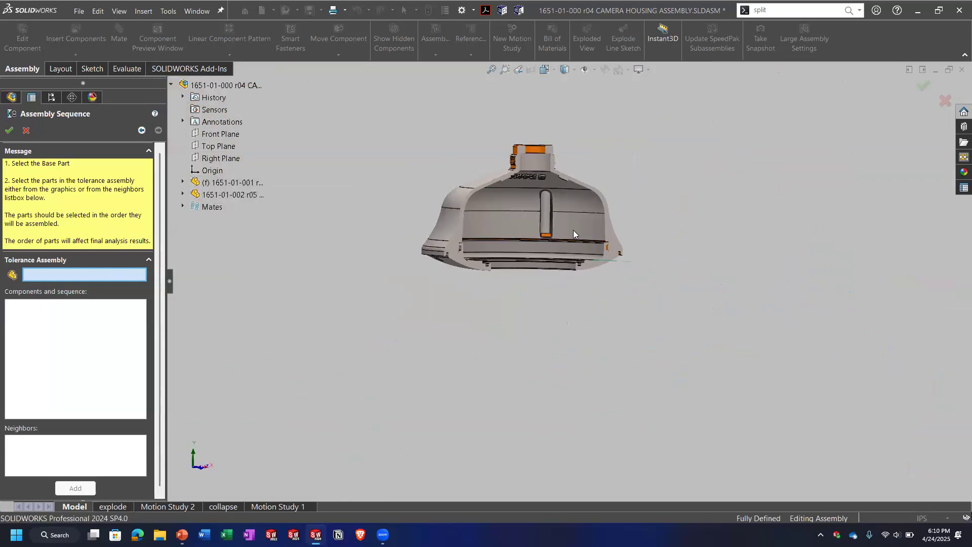
left_click(497, 206)
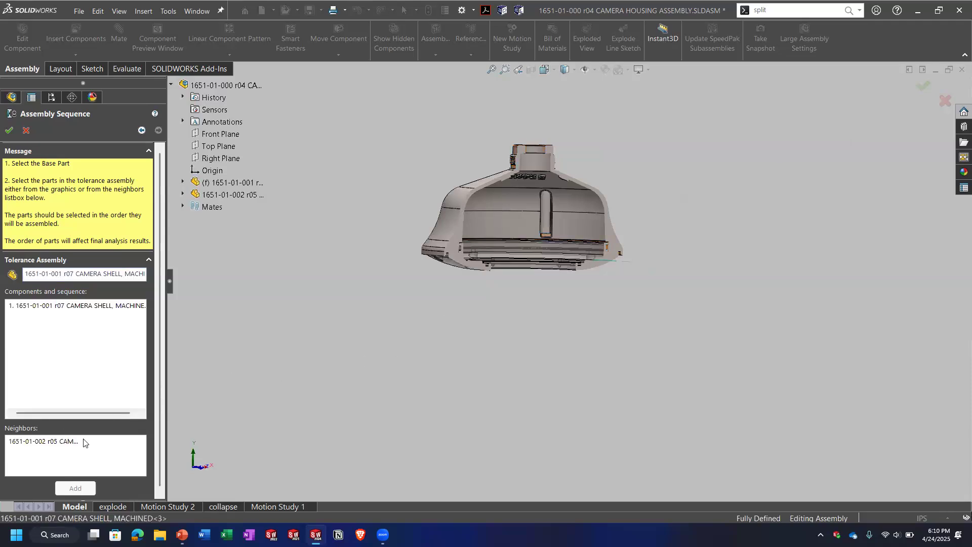
Add the neighbouring shell cover as the second component in the sequence and proceed to the assembly constraints
left_click(121, 306)
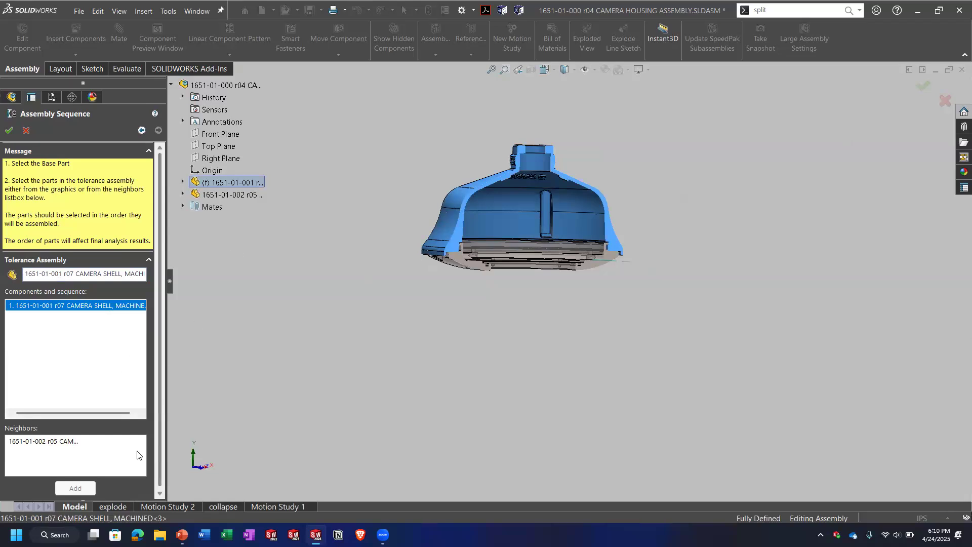
left_click(46, 441)
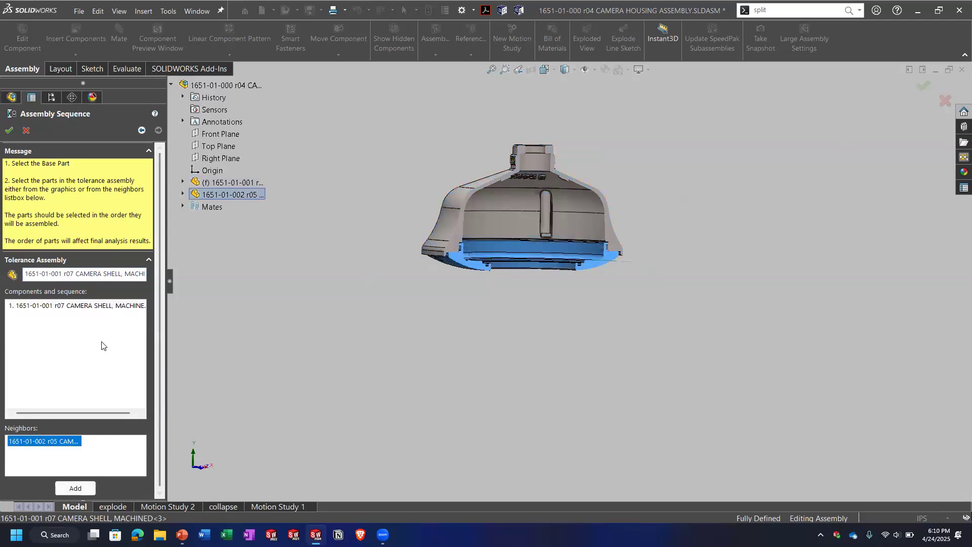
left_click(83, 307)
left_click(52, 441)
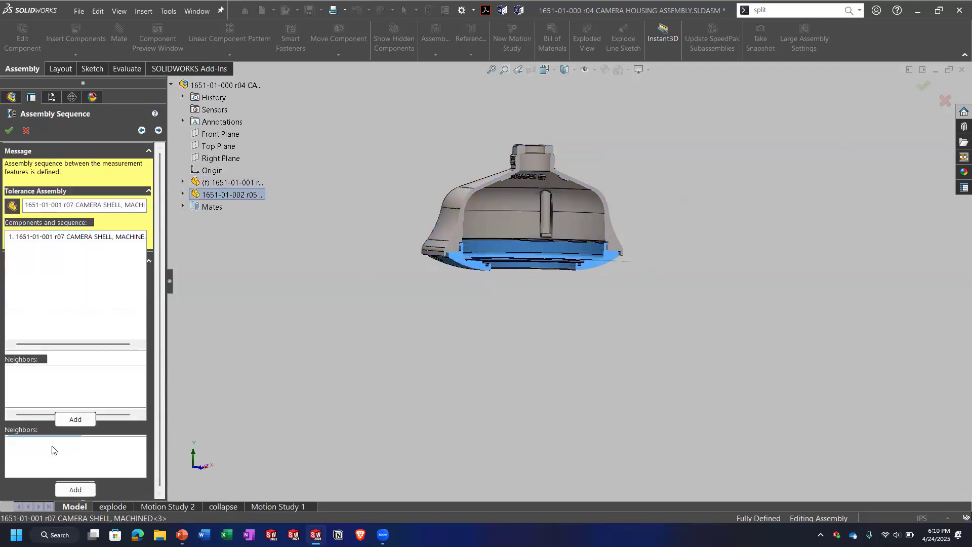
left_click(76, 417)
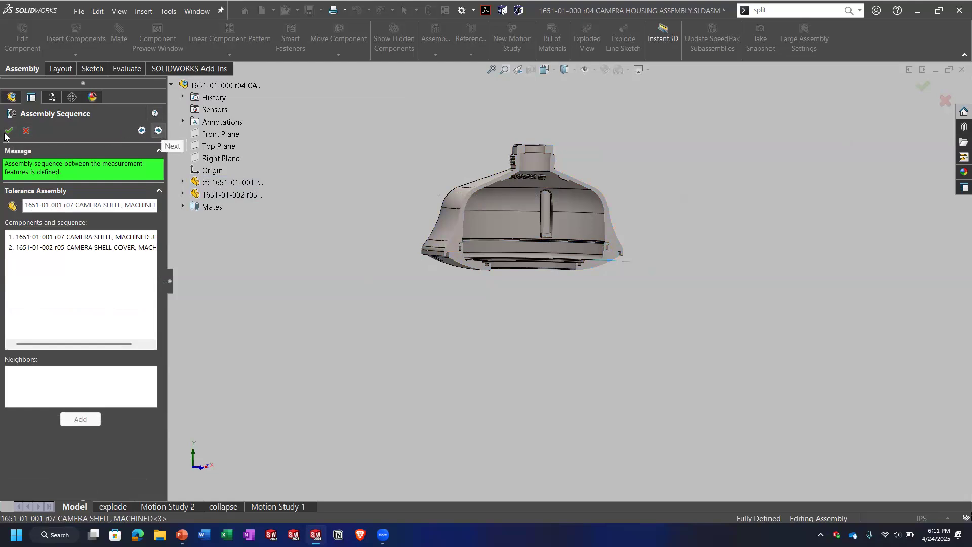
left_click(158, 131)
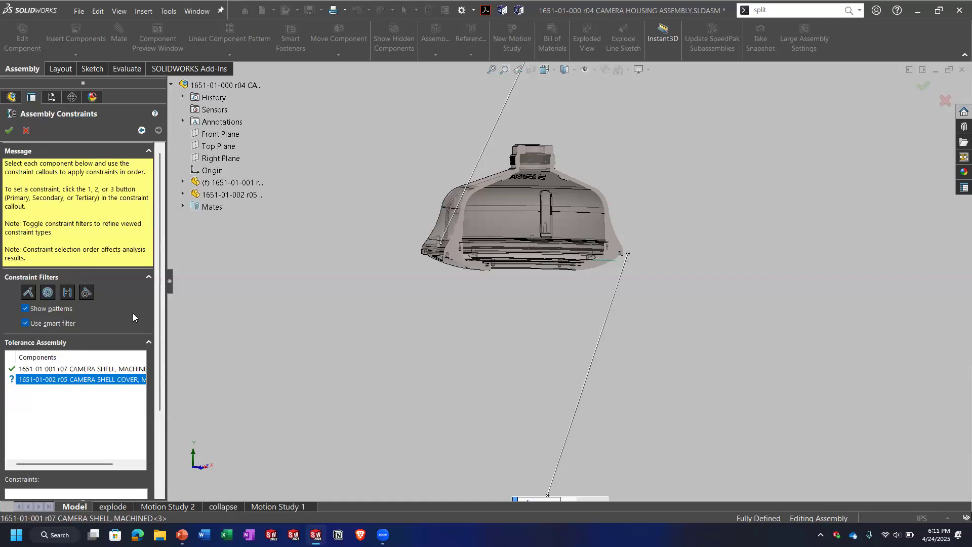
Constrain the shell cover with Boss3 as primary and Plane9 as secondary constraint
scroll(101, 327, "down", 3)
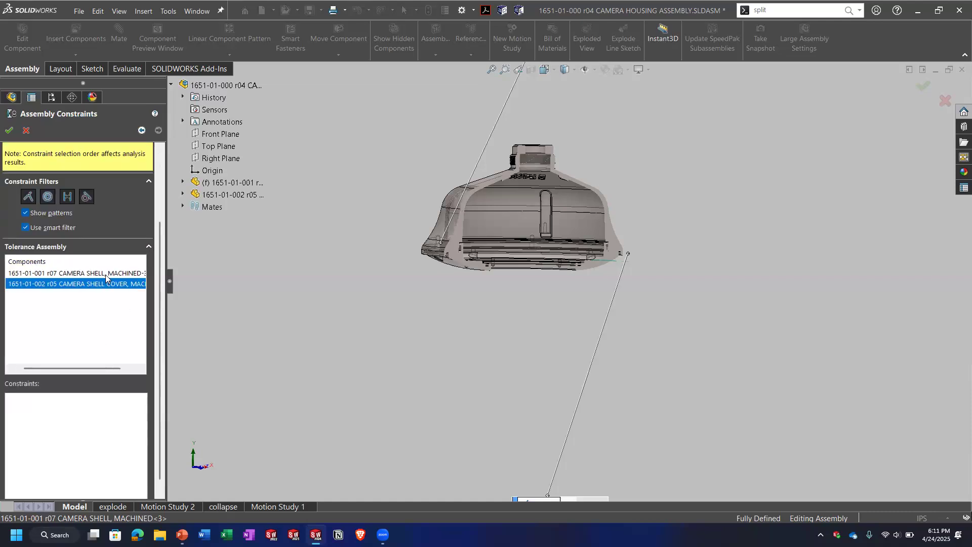
scroll(539, 275, "down", 1)
scroll(601, 280, "up", 5)
middle_click_drag(608, 279, 598, 293)
scroll(598, 293, "down", 2)
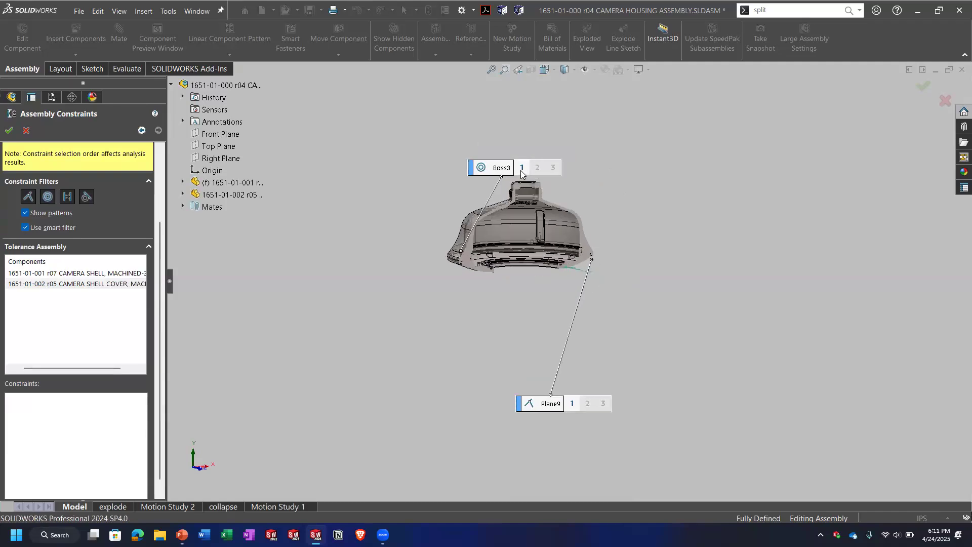
left_click(521, 168)
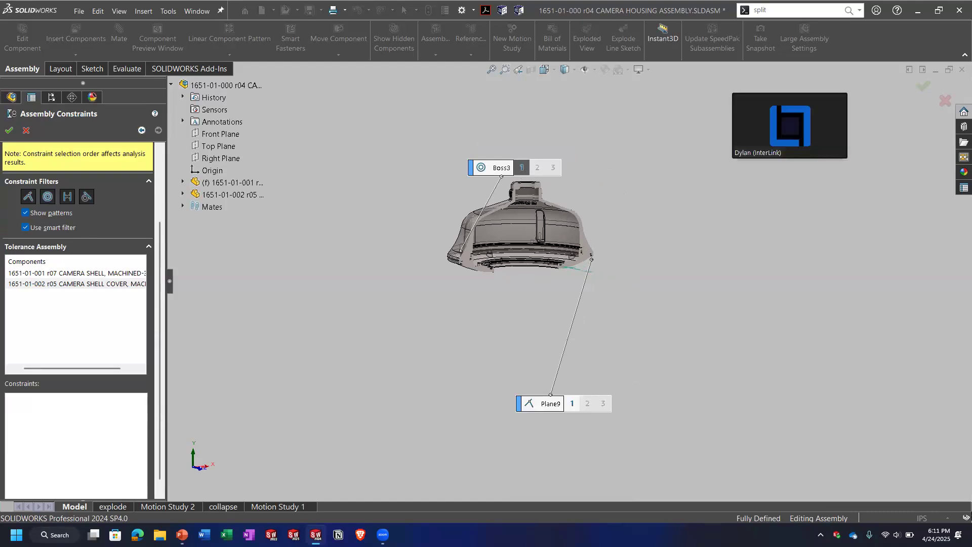
left_click(566, 270)
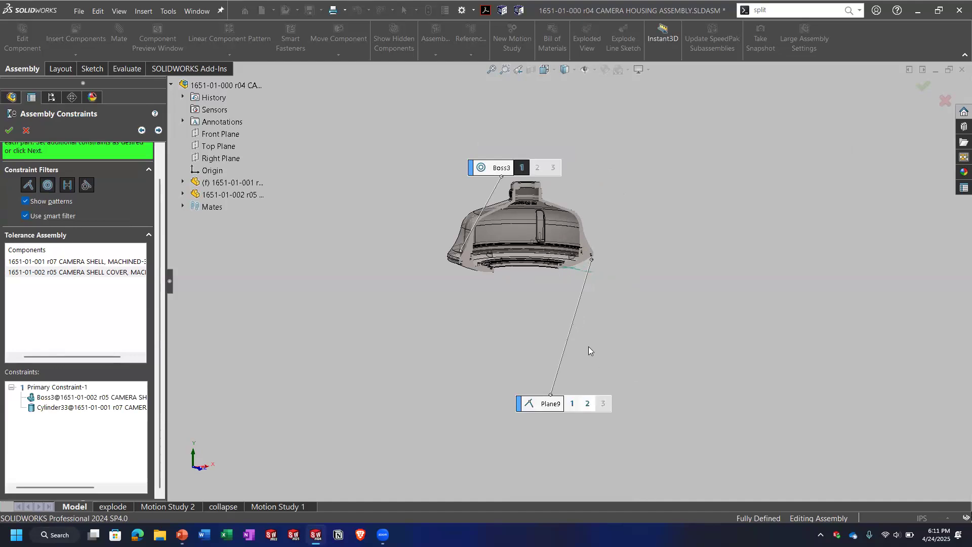
left_click(588, 403)
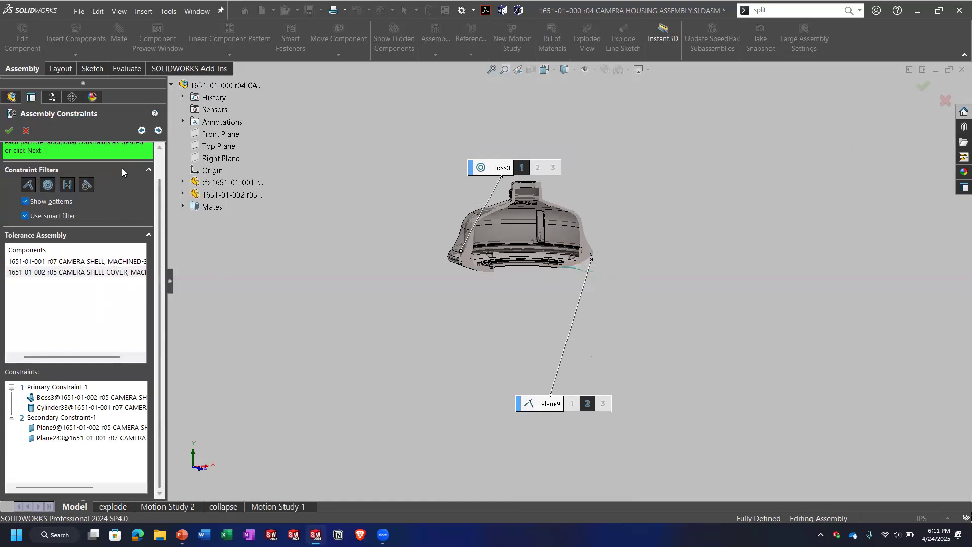
scroll(121, 168, "up", 2)
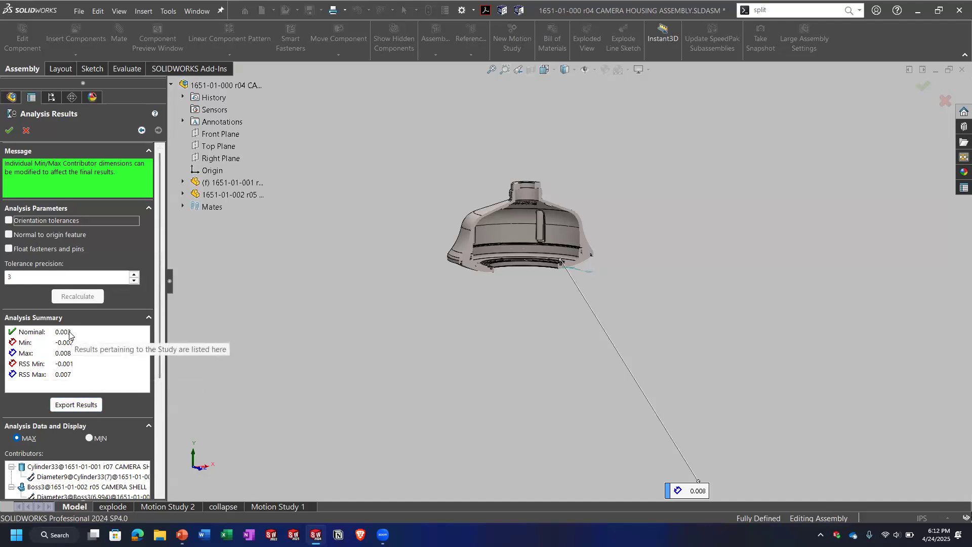
Examine the RSS Min and RSS Max results in the analysis summary and accept the study
left_click_drag(687, 490, 533, 330)
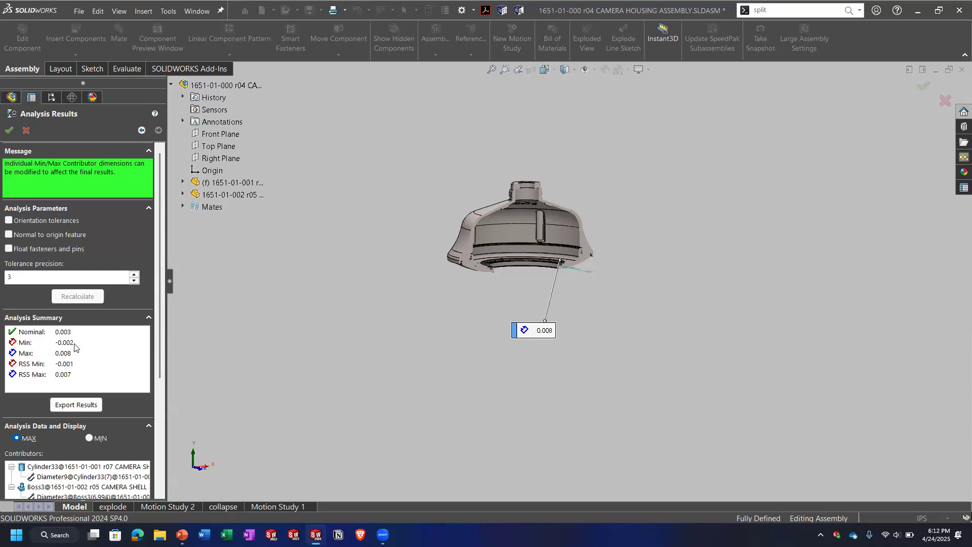
left_click(81, 362)
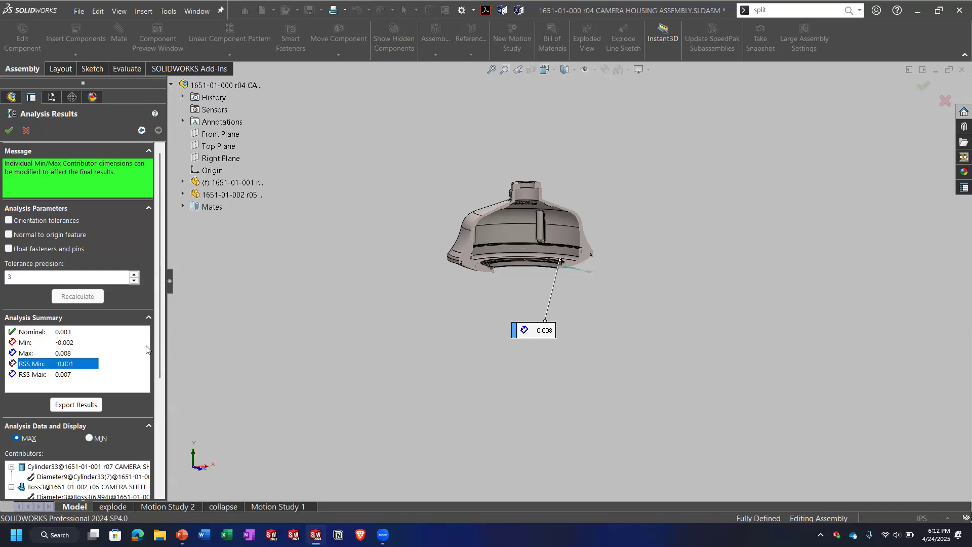
left_click(68, 373)
left_click(69, 376)
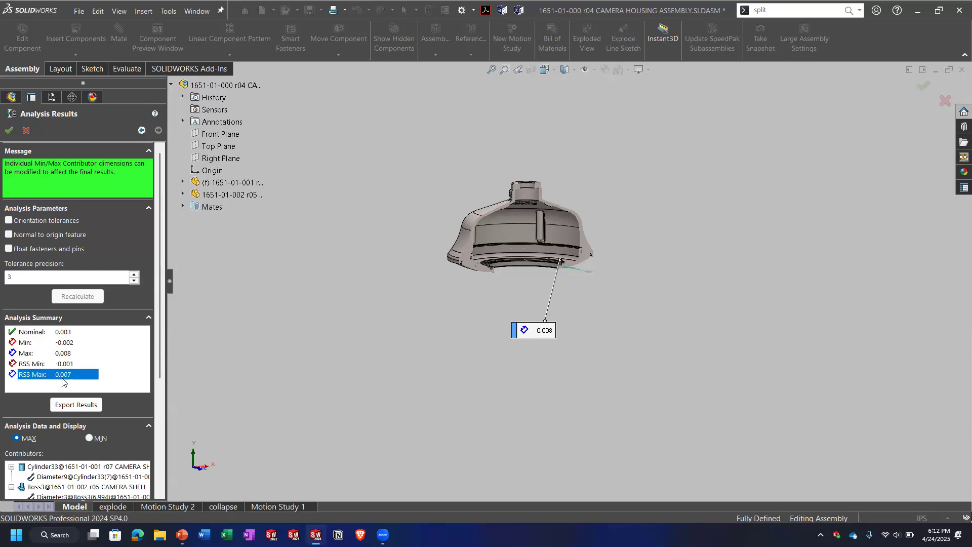
left_click(62, 365)
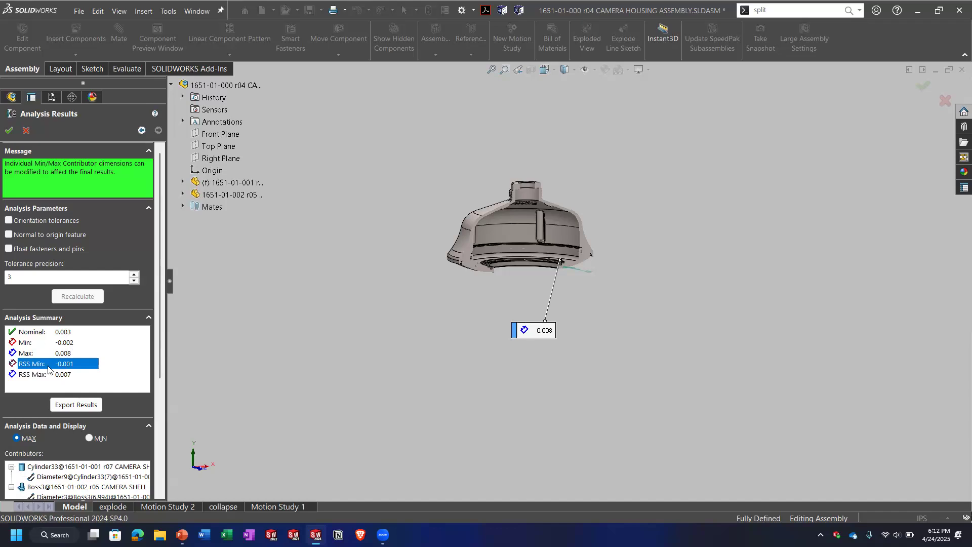
left_click(45, 375)
left_click(40, 368)
left_click(24, 374)
left_click(36, 364)
left_click(36, 375)
left_click(64, 368)
left_click(51, 369)
left_click(51, 361)
left_click(9, 130)
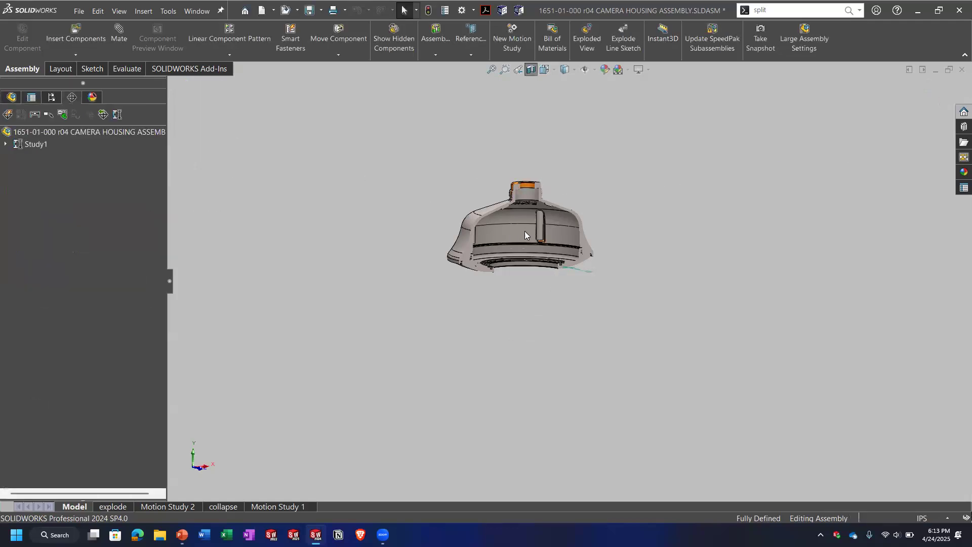
Open the machined camera shell part from the assembly
left_click(516, 217)
right_click(515, 216)
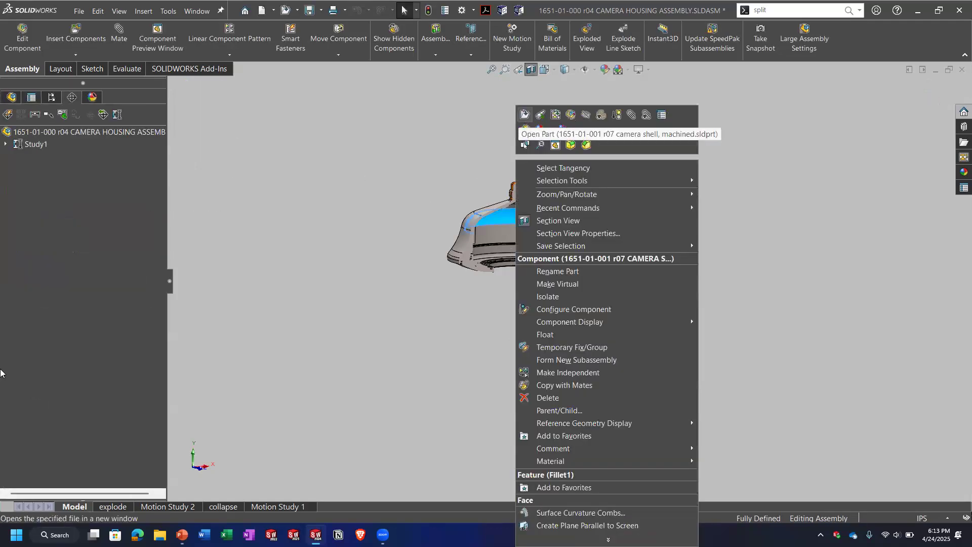
left_click(528, 118)
Set both the unit and tolerance precision of the shell's bore diameter dimension to three decimals (.123)
left_click(259, 197)
left_click(395, 147)
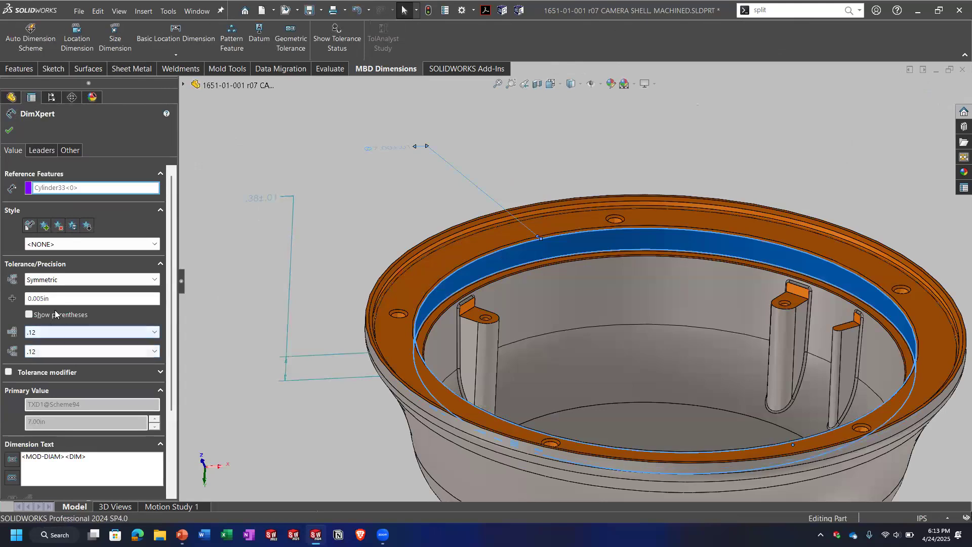
left_click(52, 330)
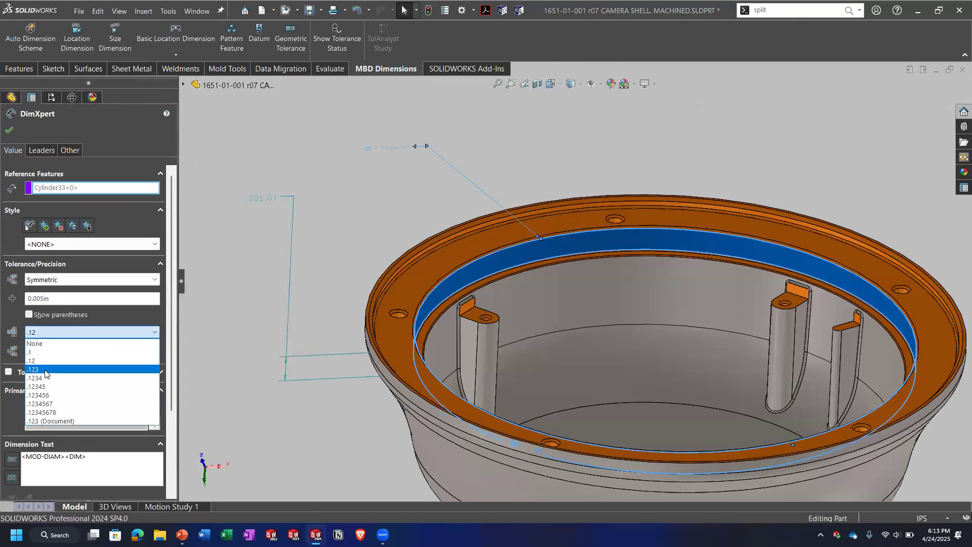
left_click(45, 370)
left_click(46, 352)
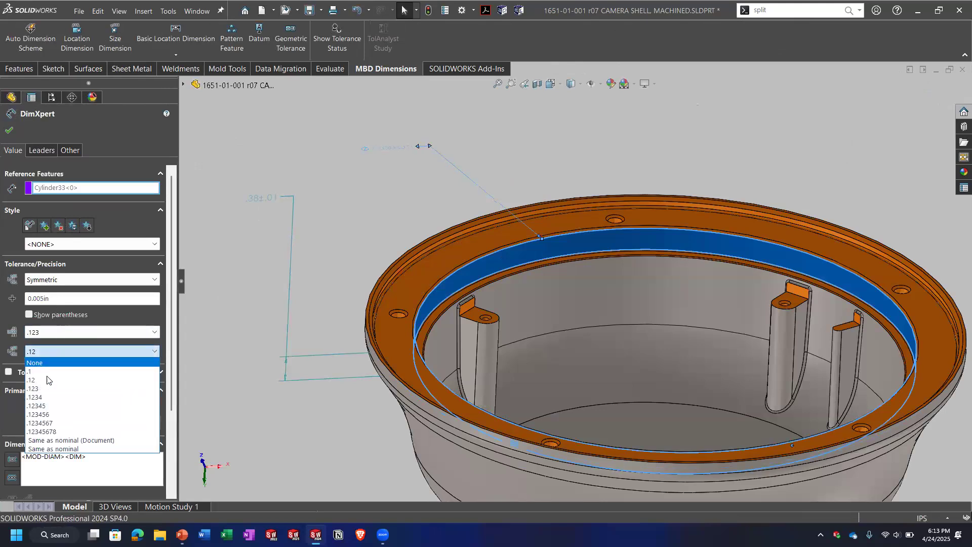
left_click(45, 389)
Set the symmetric tolerance of the bore diameter to 0.001 in
left_click(43, 298)
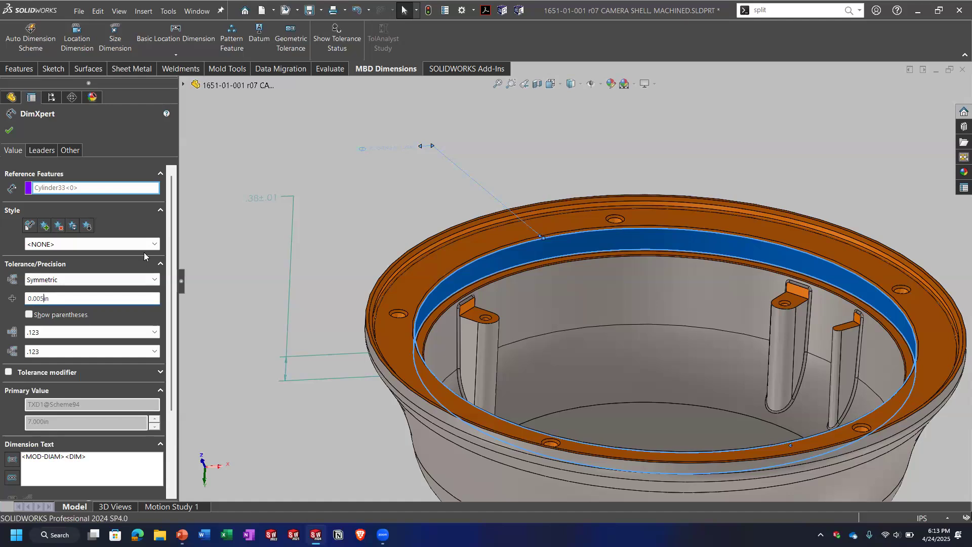
key("BackSpace")
type("1")
left_click(9, 130)
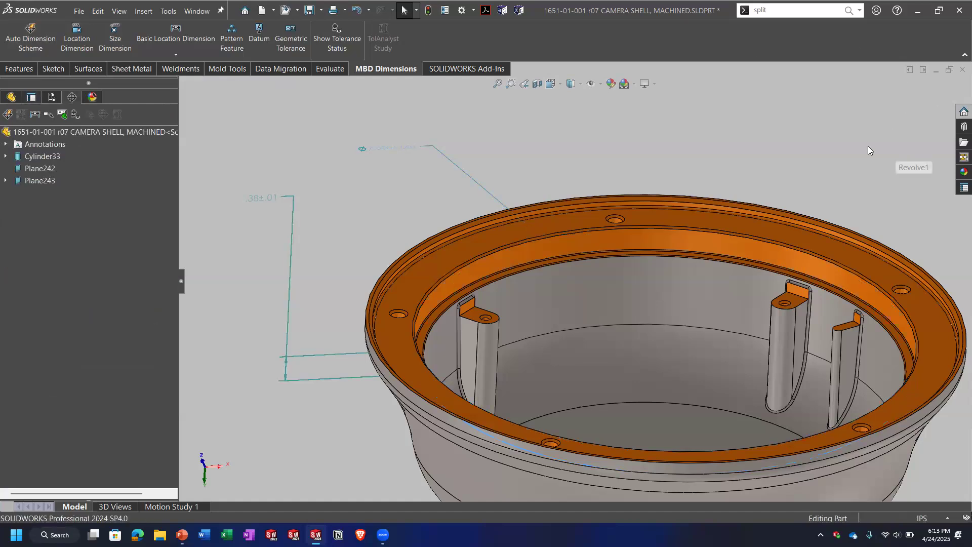
Switch to the CAMERA SHELL COVER, MACHINED part document
key("alt+w")
left_click(262, 152)
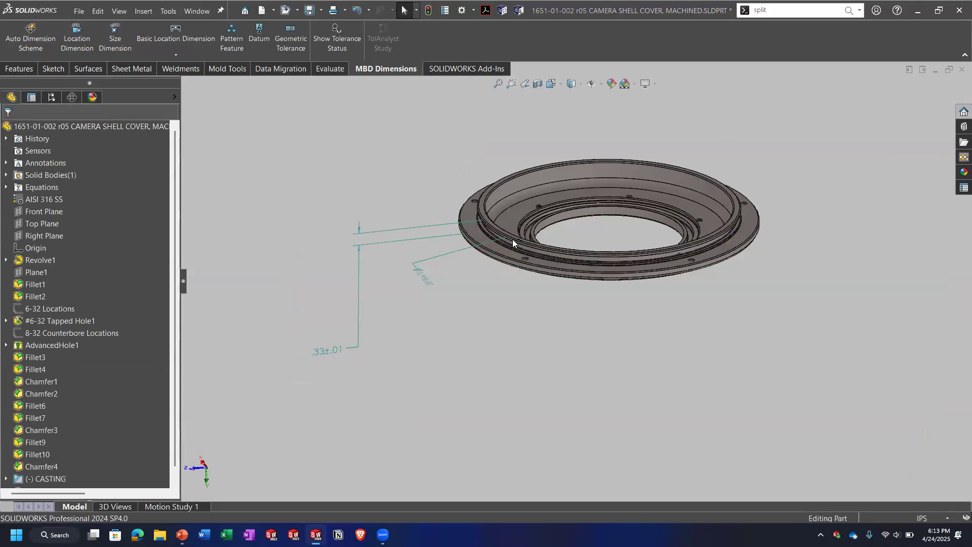
Set the cover's boss diameter dimension to a symmetric tolerance of 0.001 in with three-decimal (.123) unit and tolerance precision
scroll(513, 243, "down", 3)
scroll(390, 331, "up", 2)
left_click(379, 327)
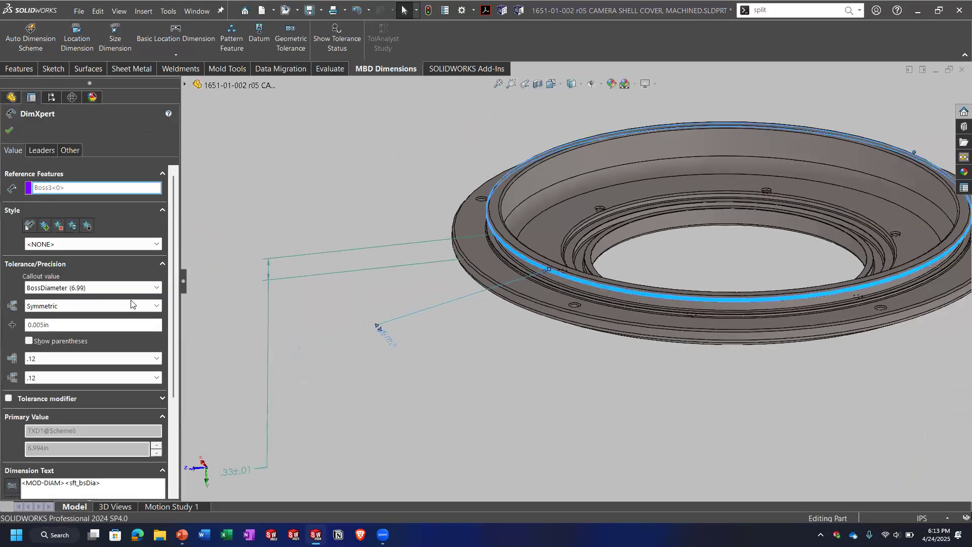
left_click(42, 325)
key("BackSpace")
type("1")
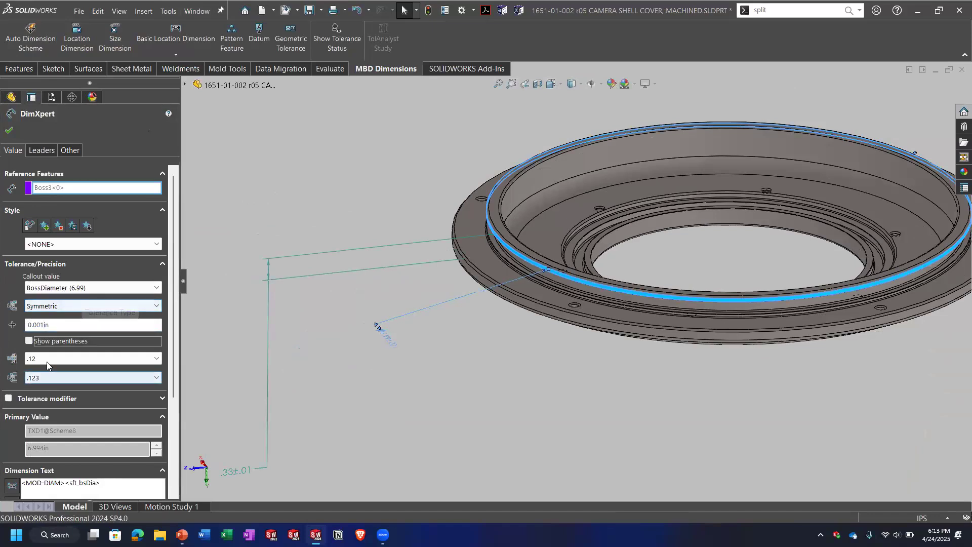
left_click(48, 359)
left_click(47, 396)
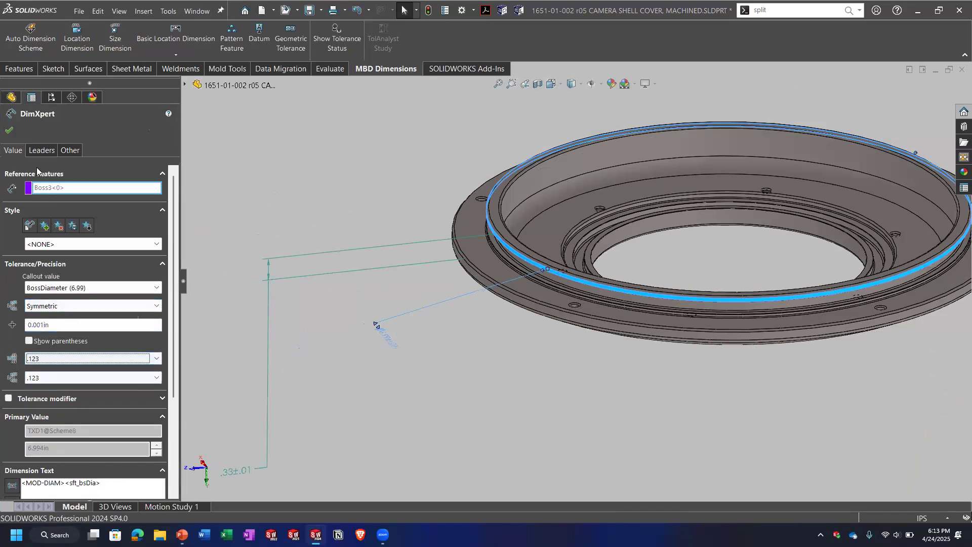
left_click(8, 130)
Return to the CAMERA HOUSING ASSEMBLY, rebuild it, and open Study1 for editing at its results
left_click(197, 11)
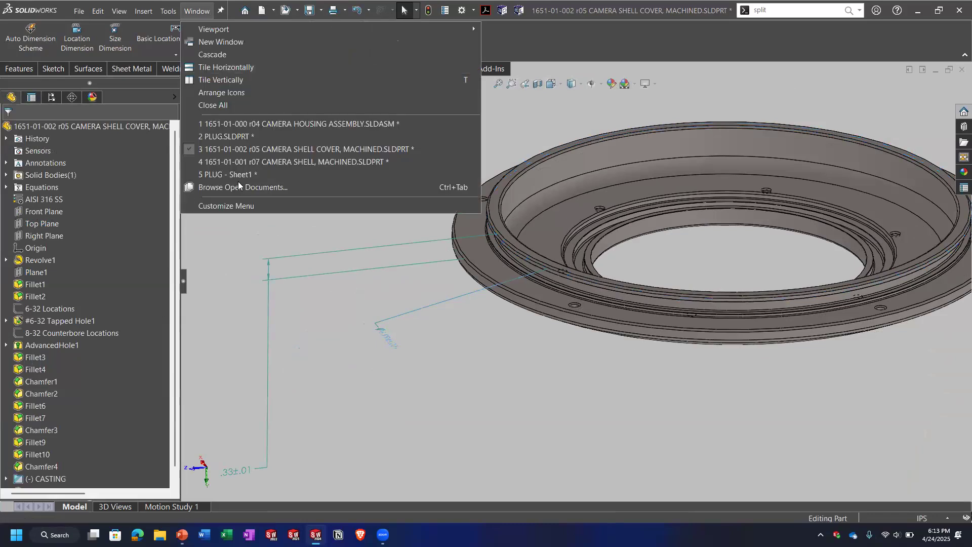
left_click(277, 128)
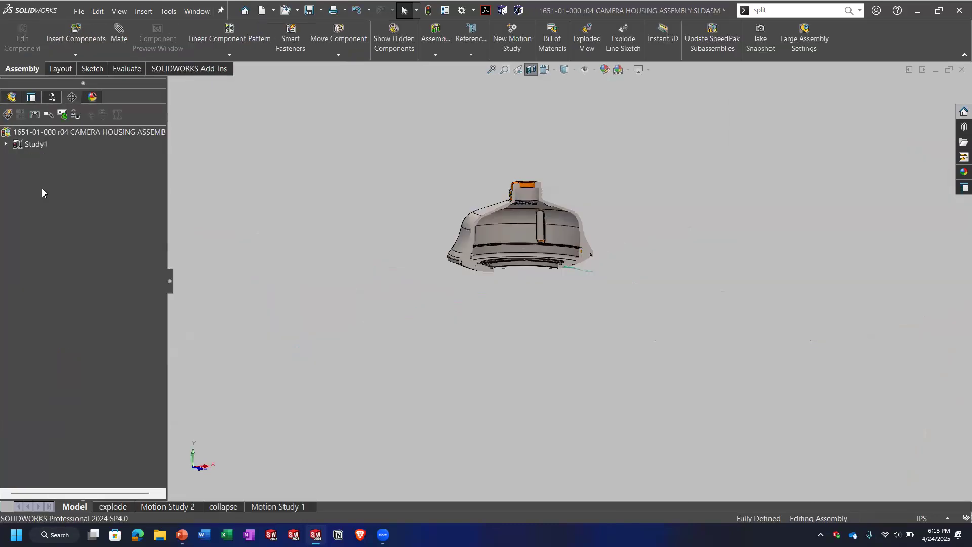
right_click(31, 146)
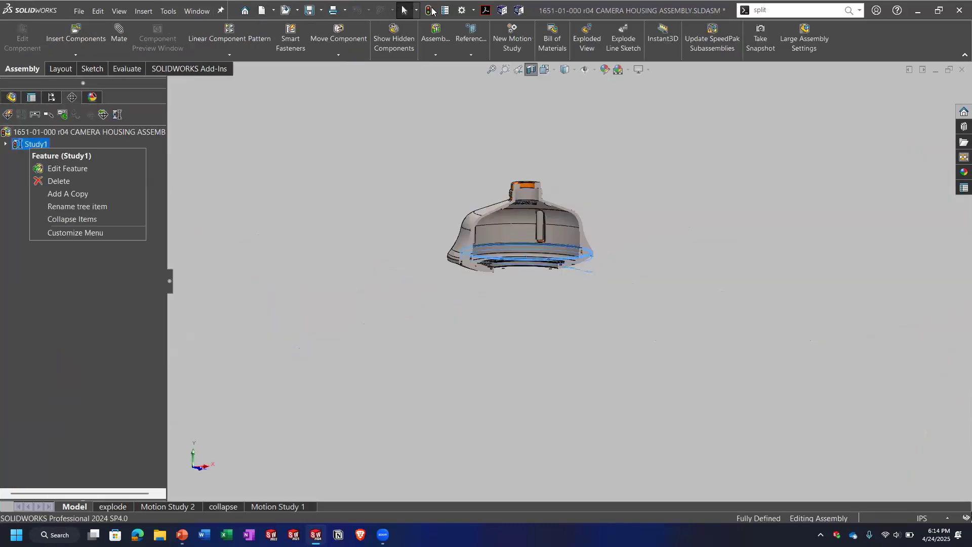
left_click(430, 9)
right_click(37, 147)
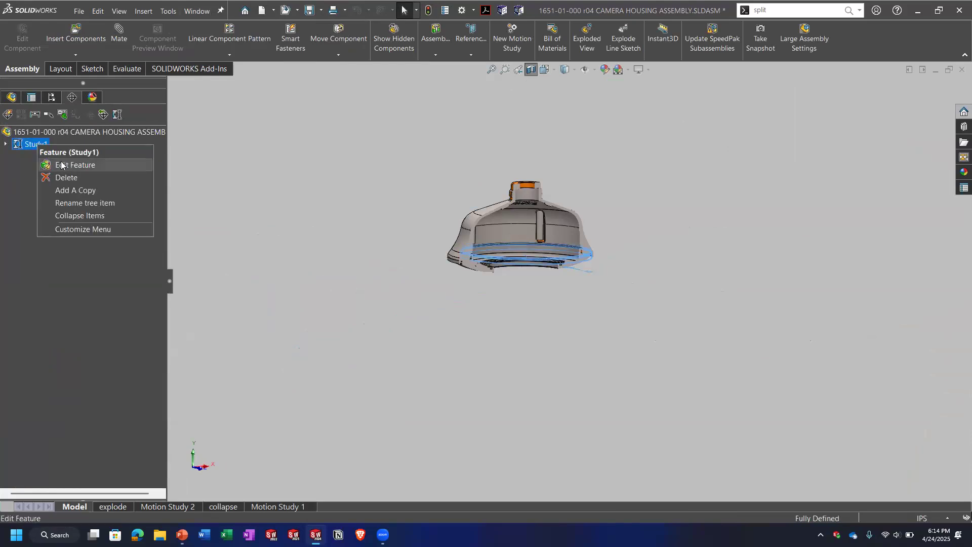
left_click(63, 165)
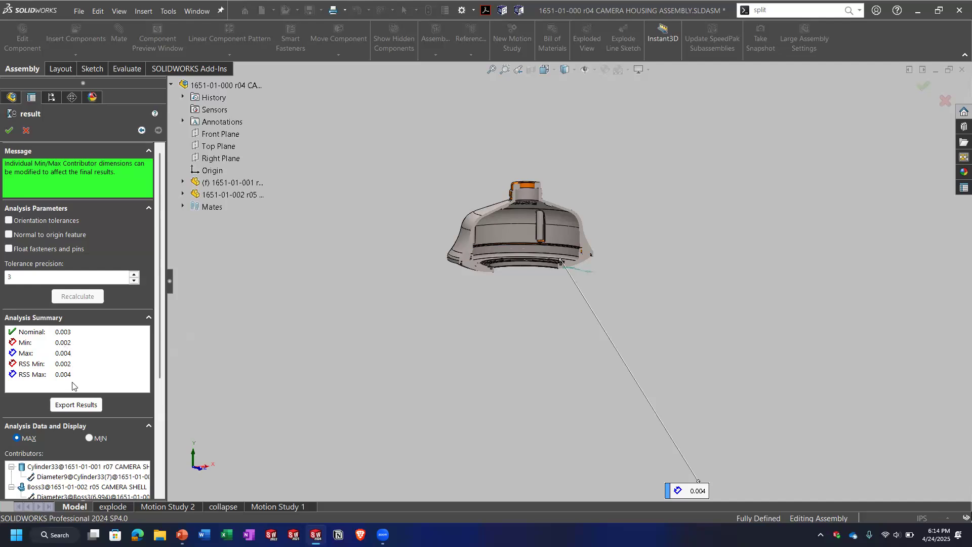
Export the study results as Study1.xlsx to the T&T Q2 '25 folder and open the Downloads folder in File Explorer
left_click(88, 404)
left_click(519, 272)
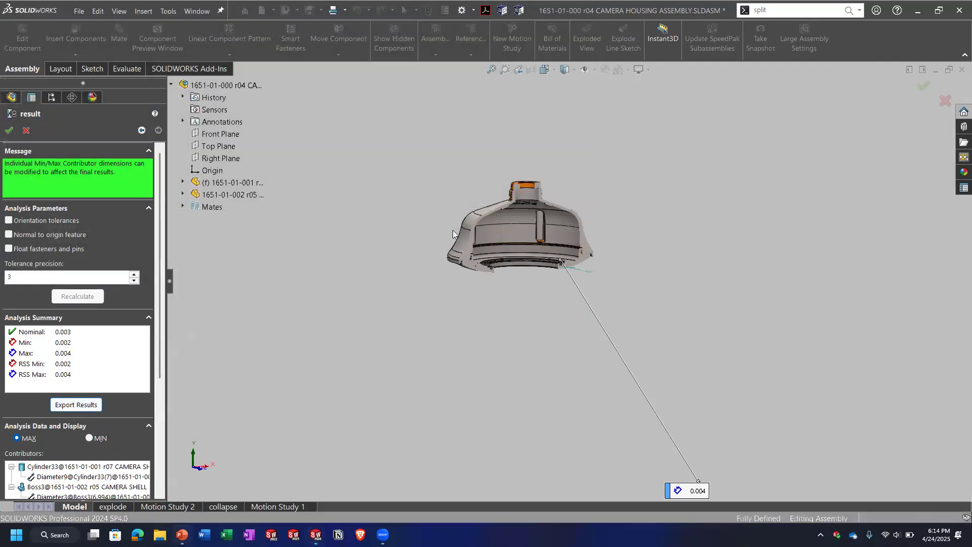
key("super+e")
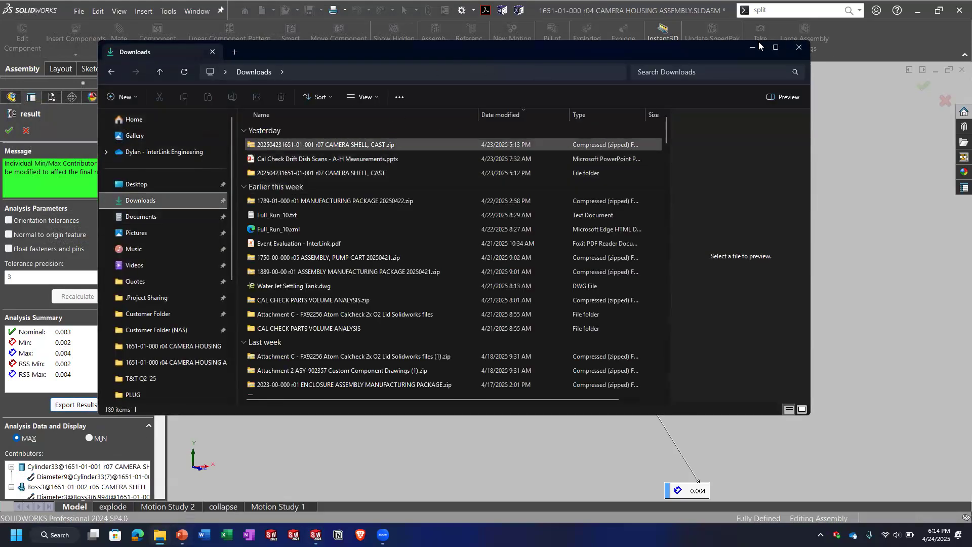
Export the study results again as the Excel file Study1.xlsx, saving it in the Downloads folder
left_click(78, 403)
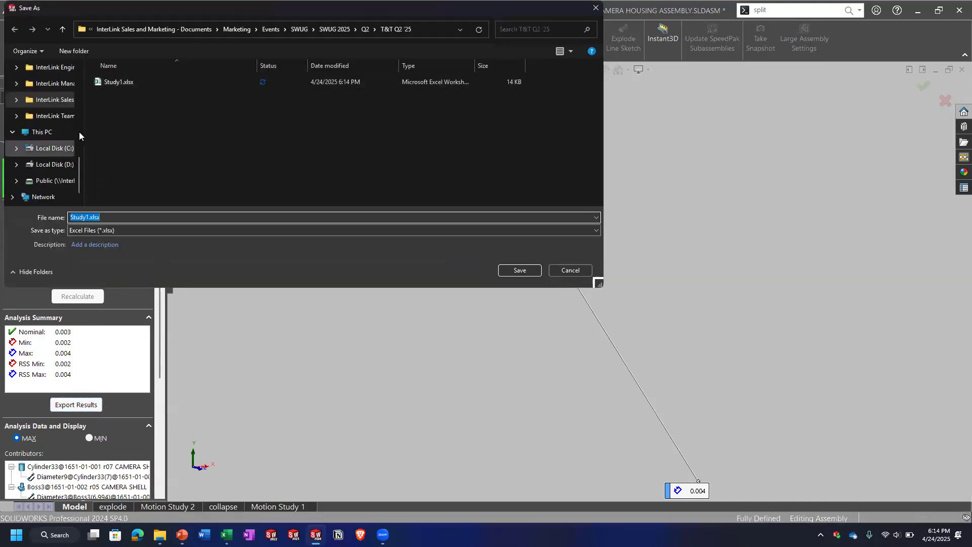
scroll(79, 132, "up", 5)
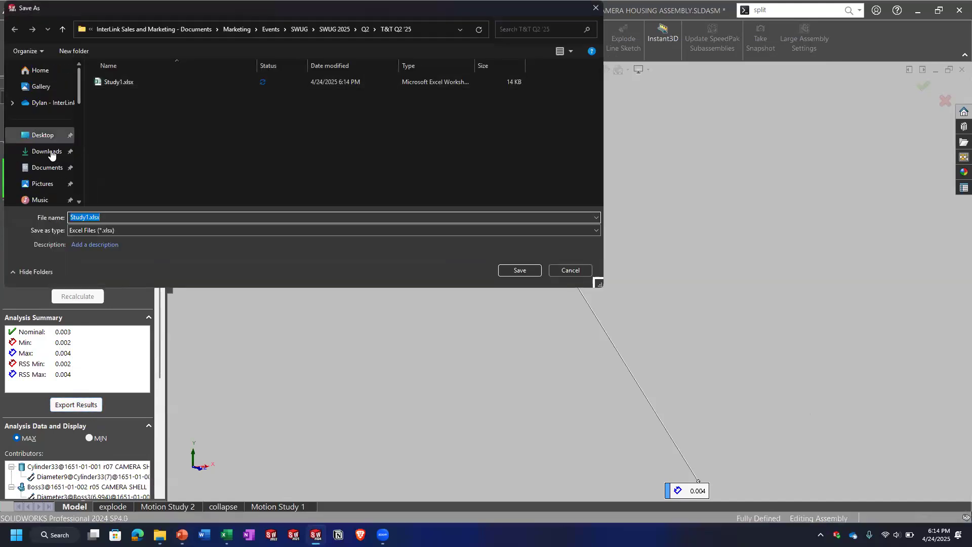
left_click(521, 273)
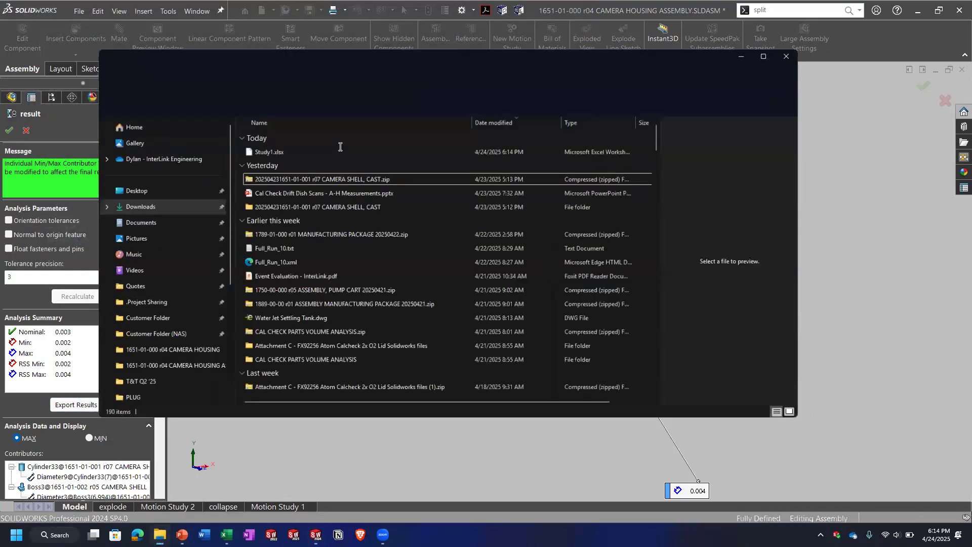
Open the exported Study1.xlsx from the Downloads folder and bring its Excel window to the front
left_click(339, 147)
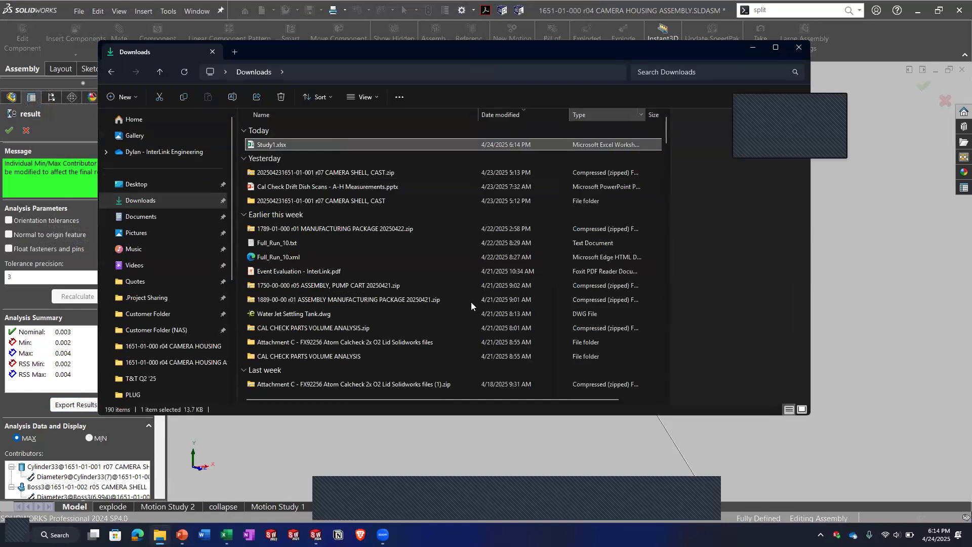
key("alt+Tab")
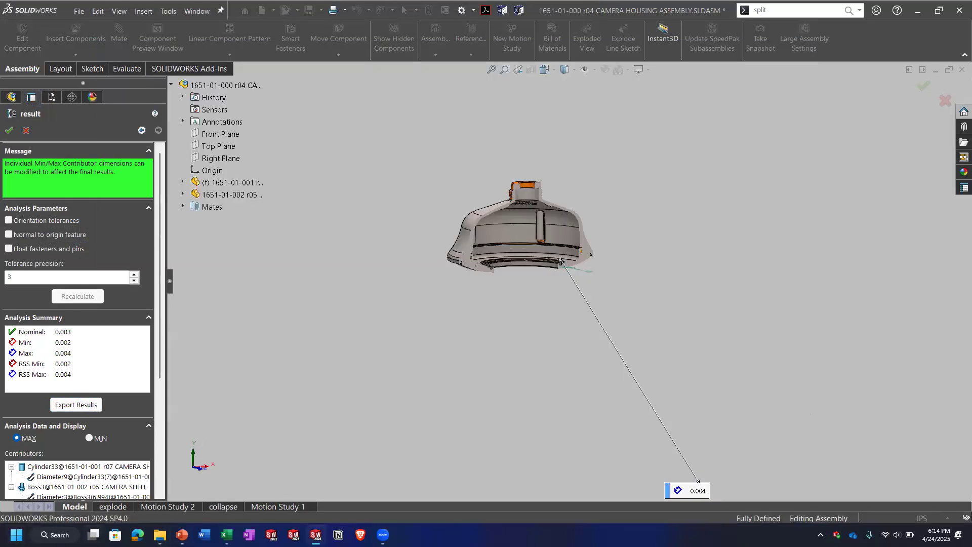
mouse_move(227, 535)
left_click(303, 475)
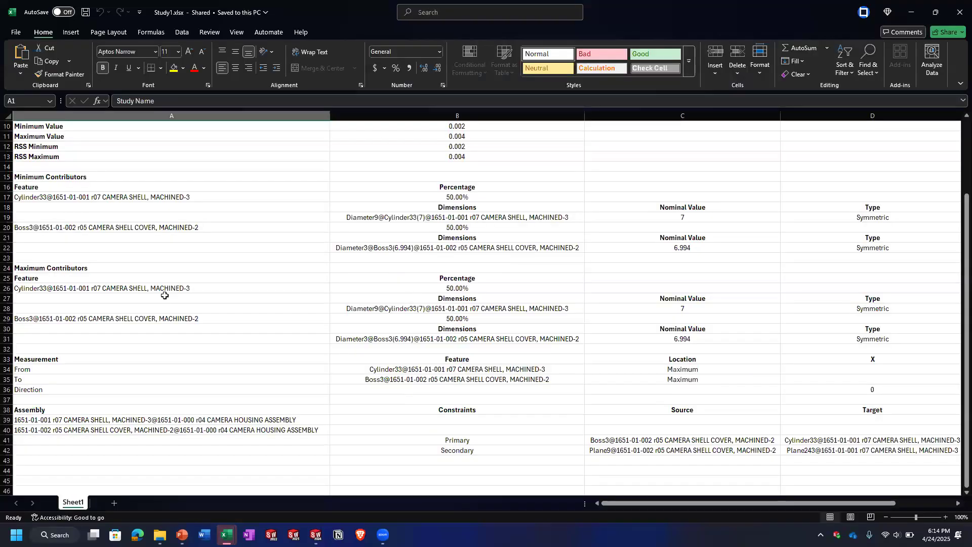
Examine the report's measurement values, minimum and maximum contributors and assembly constraints, and put the Excel window away
scroll(486, 149, "up", 2)
scroll(486, 149, "up", 1)
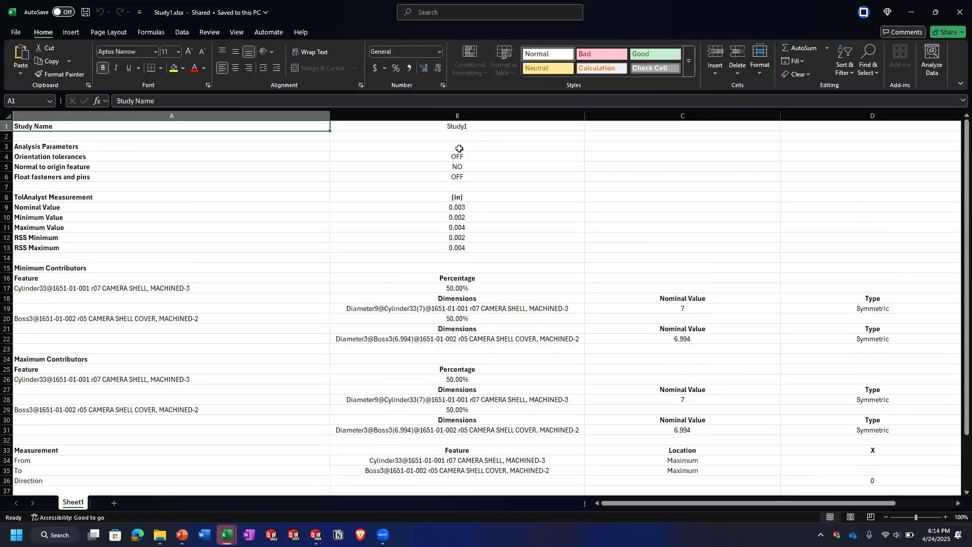
left_click(464, 219)
left_click(460, 269)
left_click(473, 299)
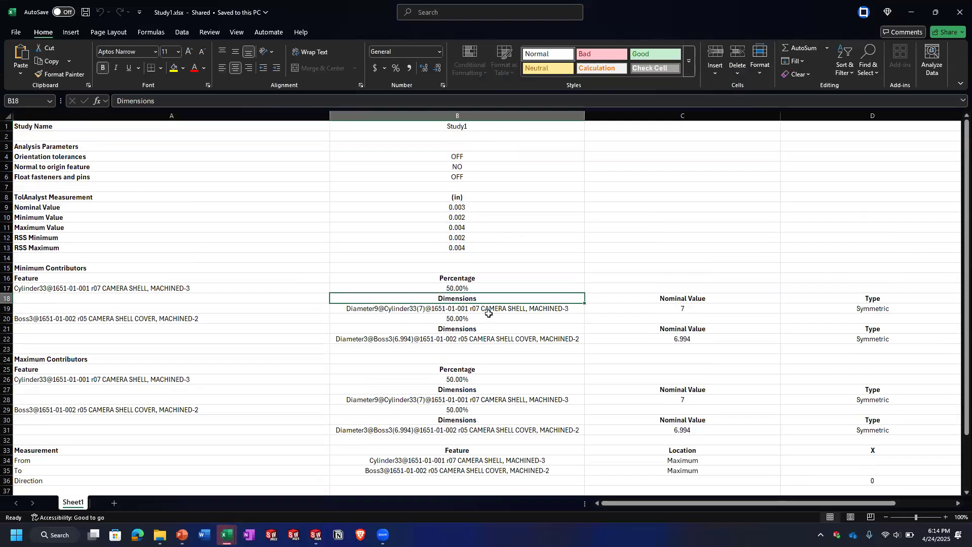
left_click(489, 317)
scroll(489, 317, "down", 3)
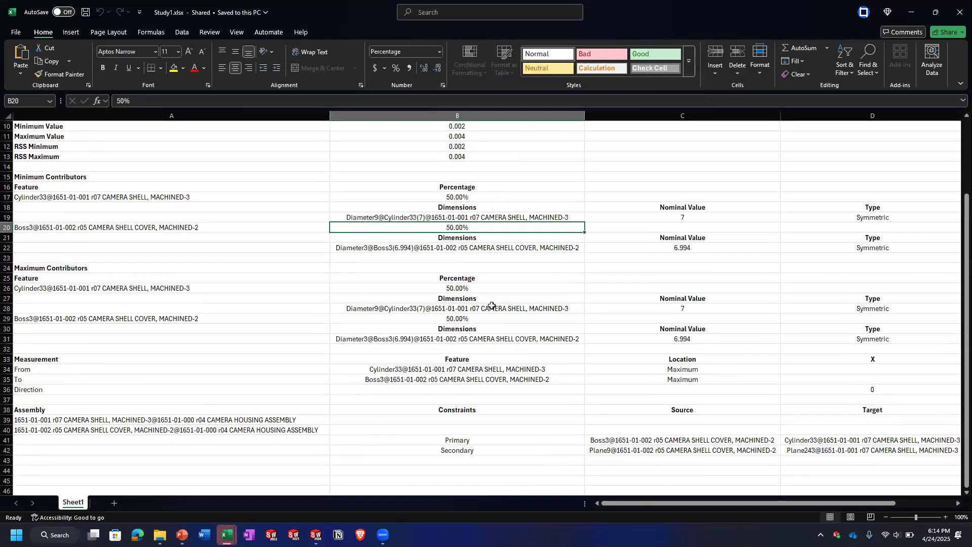
scroll(713, 390, "down", 2)
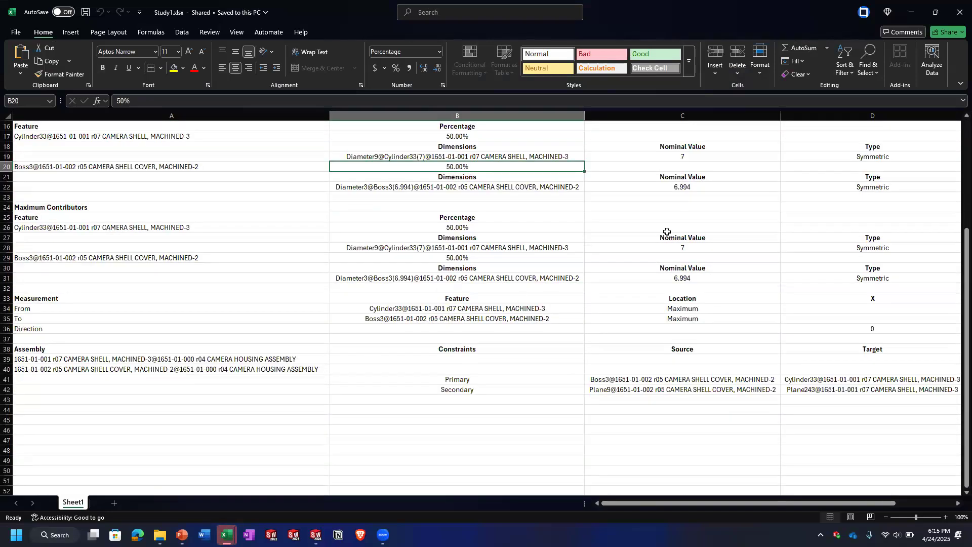
key("super+Down")
key("super+Down")
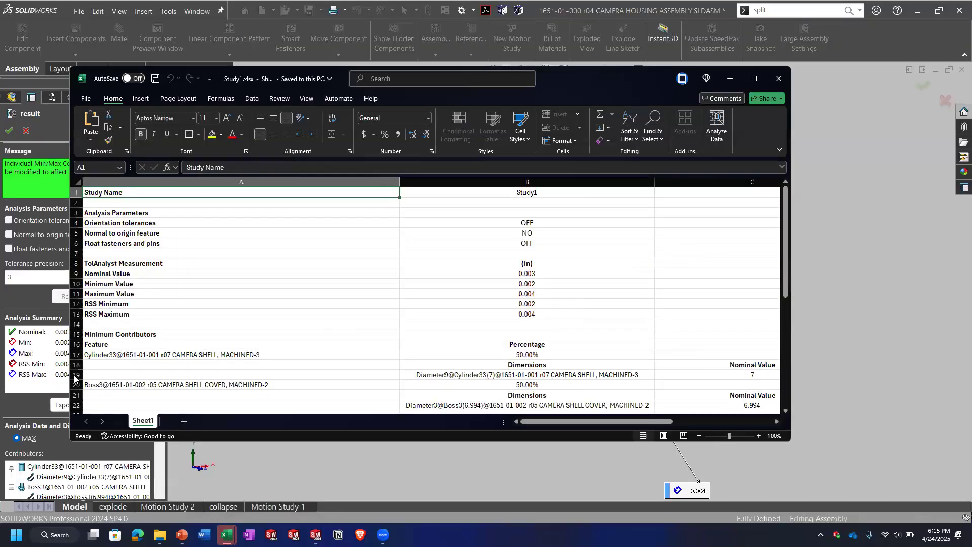
Examine the contribution of the shell cylinder and cover boss features and their diameter dimensions to the study's maximum result
scroll(122, 389, "down", 3)
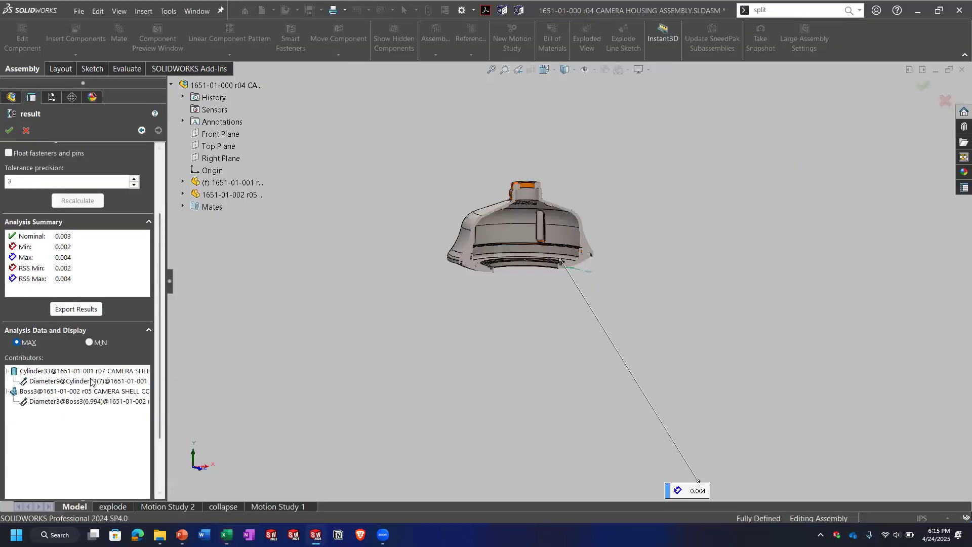
left_click(132, 379)
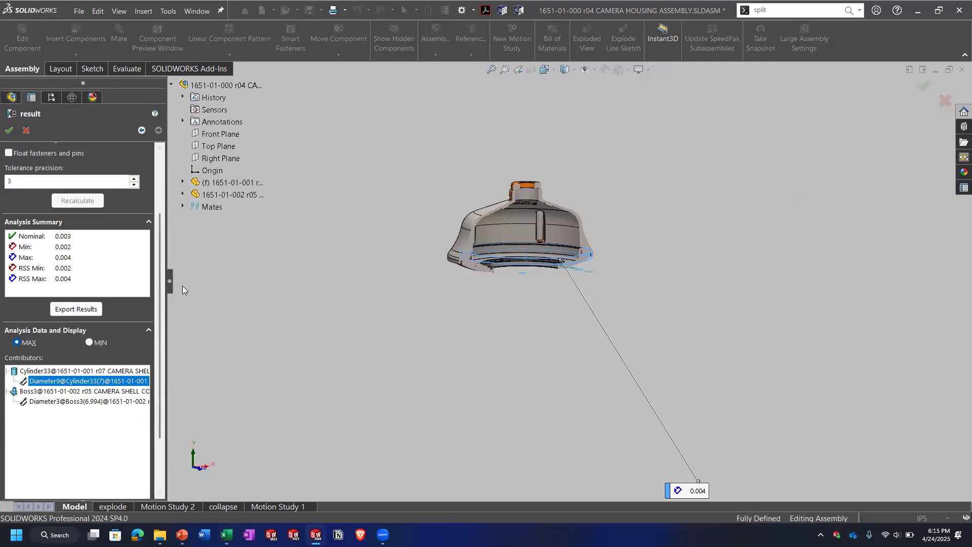
left_click_drag(174, 281, 317, 277)
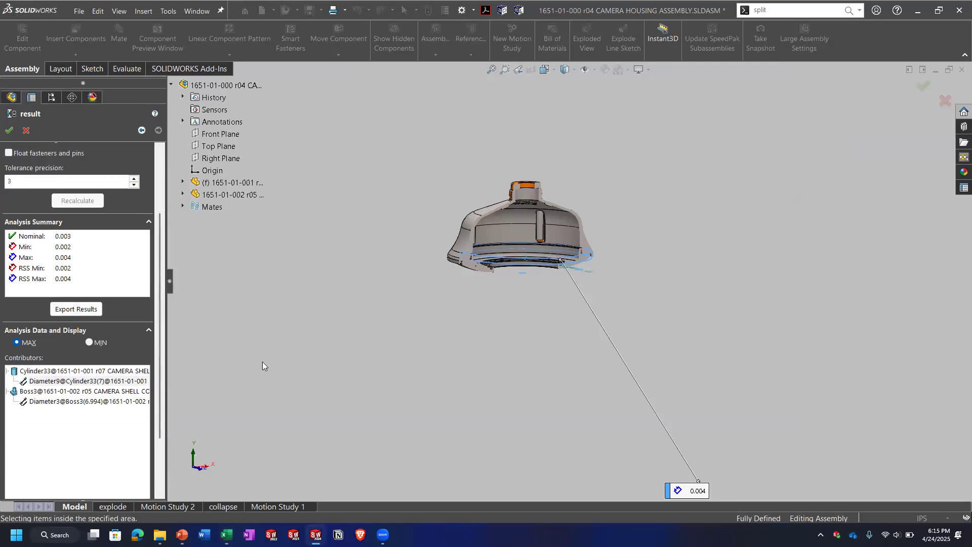
left_click(238, 382)
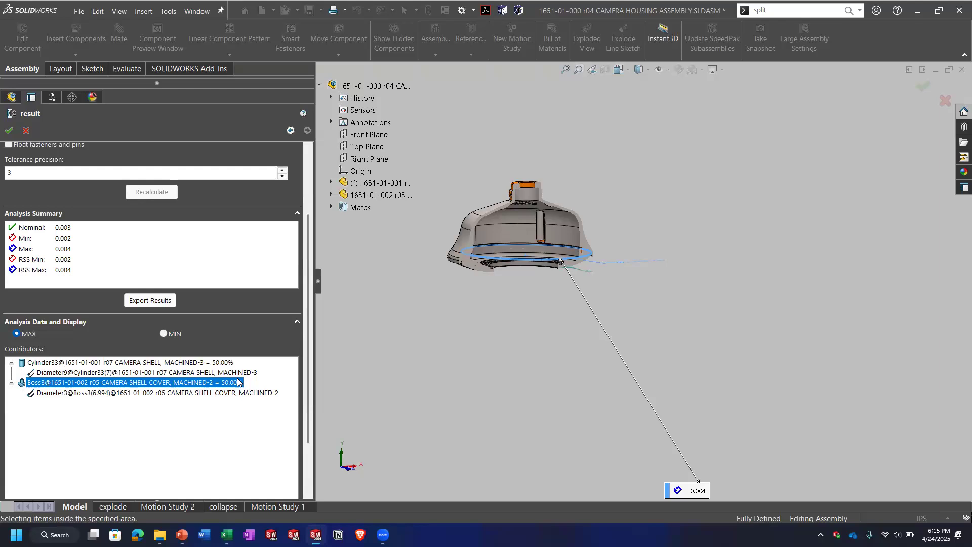
left_click(230, 363)
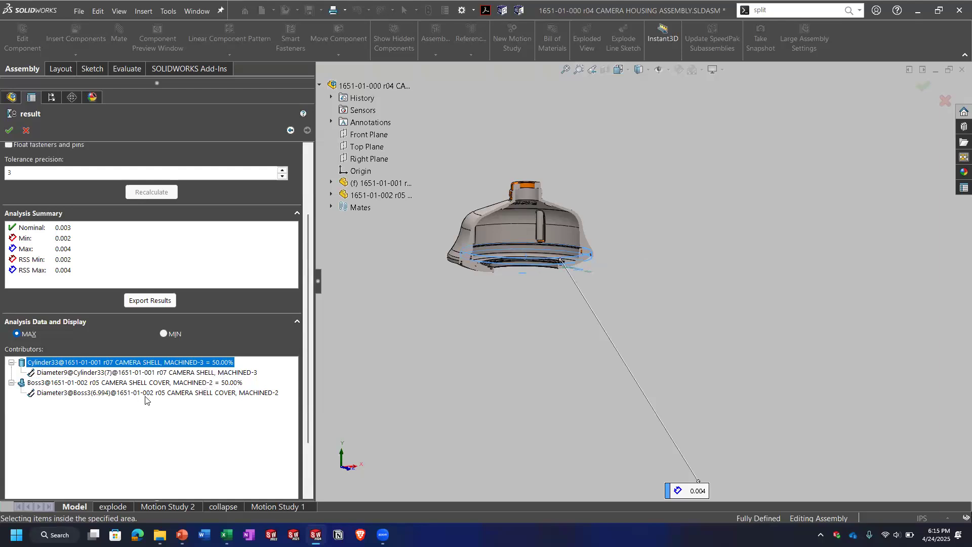
left_click(185, 382)
left_click(246, 392)
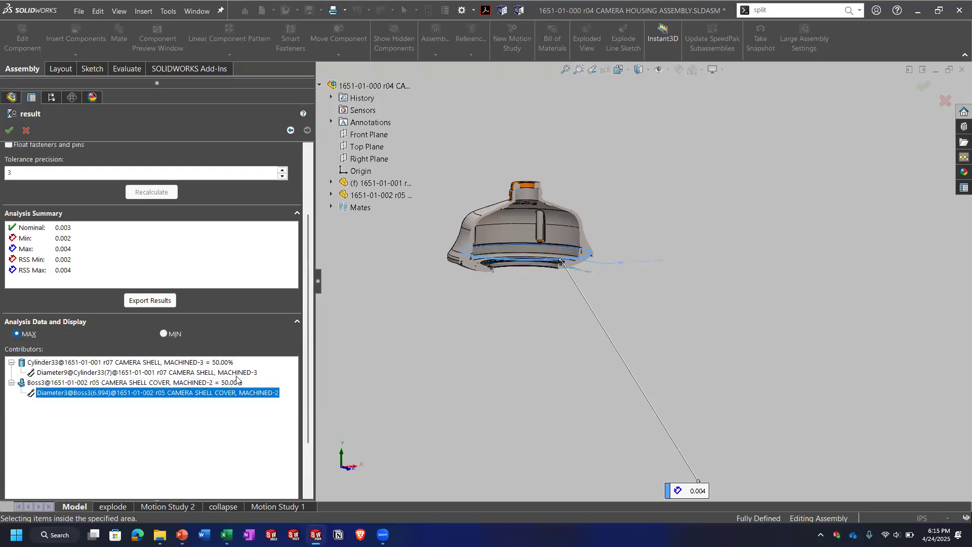
left_click(233, 372)
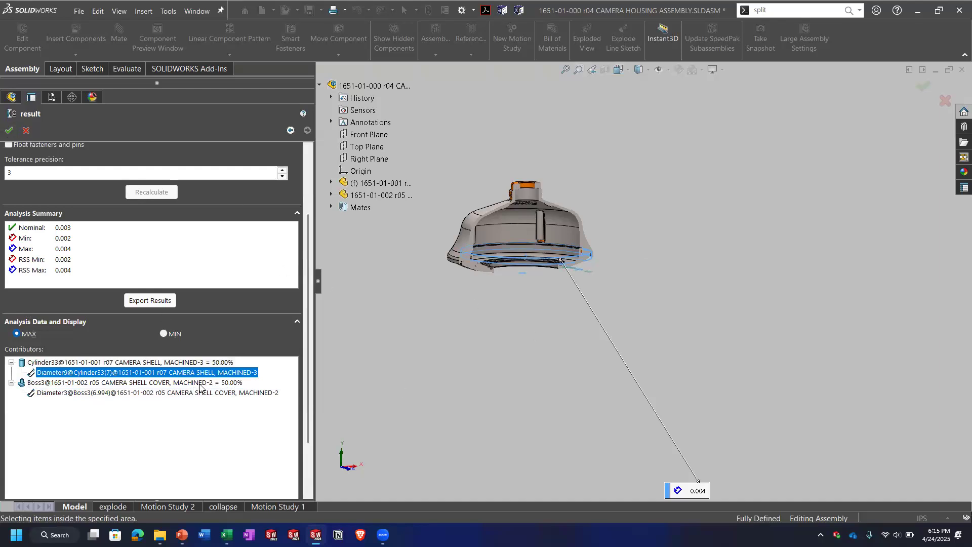
Bring up Study1.xlsx in Excel again and review its contributor, measurement and assembly sections
left_click(226, 535)
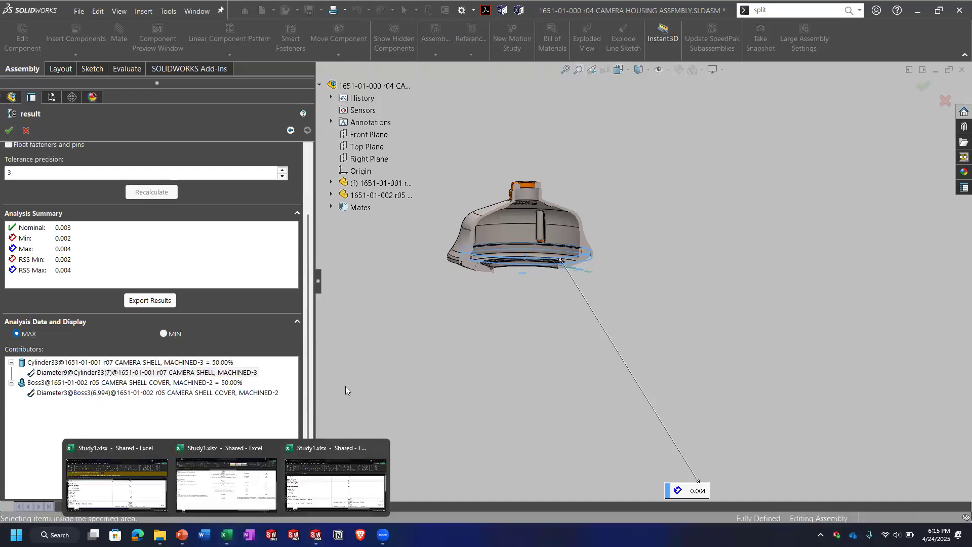
left_click(357, 470)
scroll(375, 355, "down", 6)
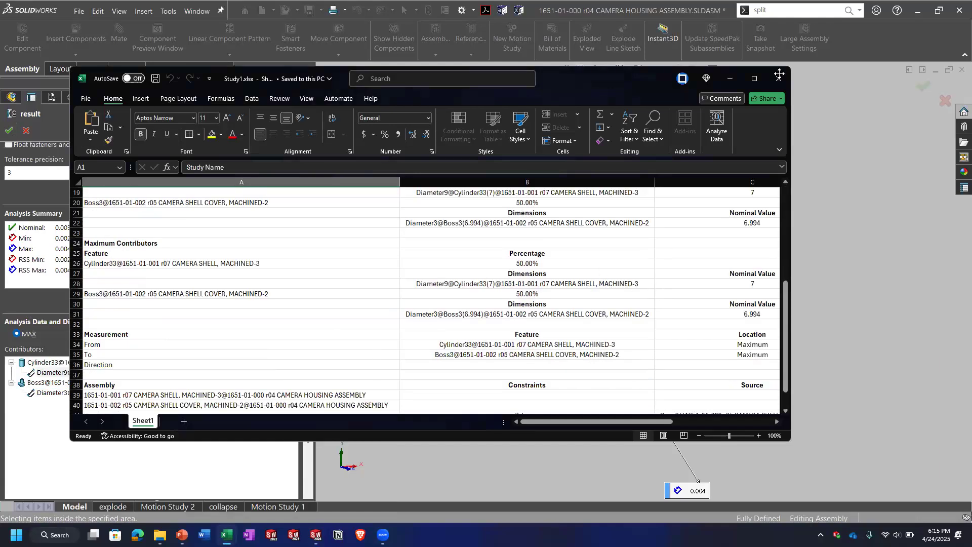
Accept the study results, show the assembly's feature tree, and switch to the Tips and Tricks Q2 '25 presentation in PowerPoint
left_click(9, 130)
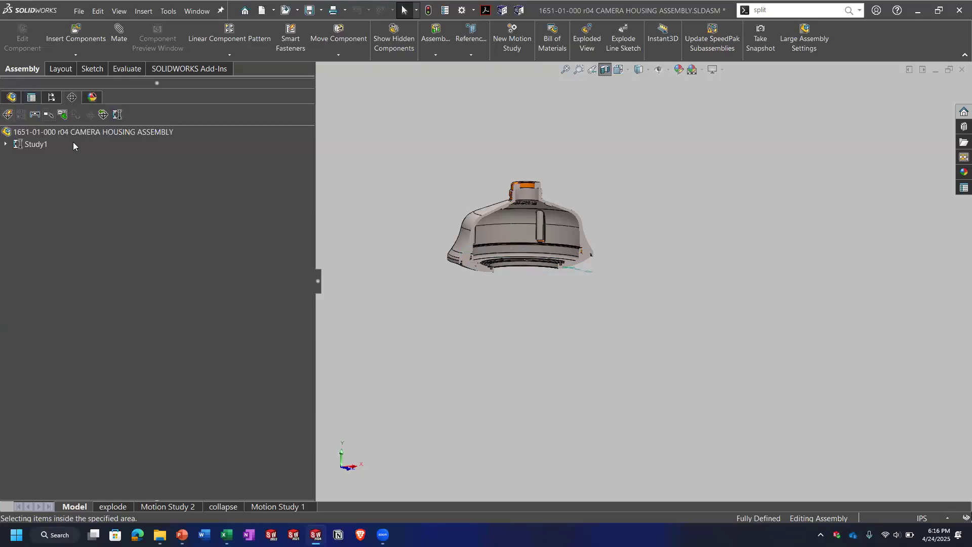
left_click(11, 96)
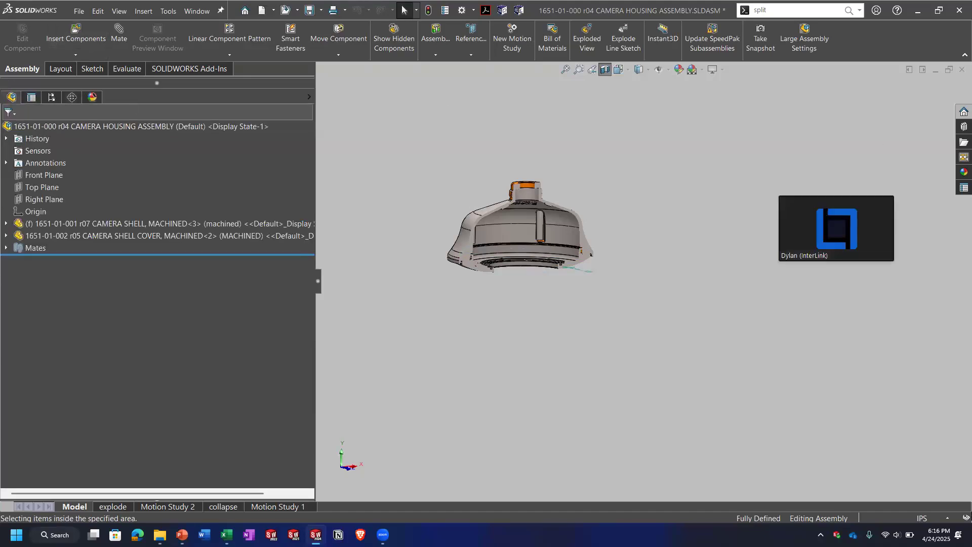
left_click(182, 534)
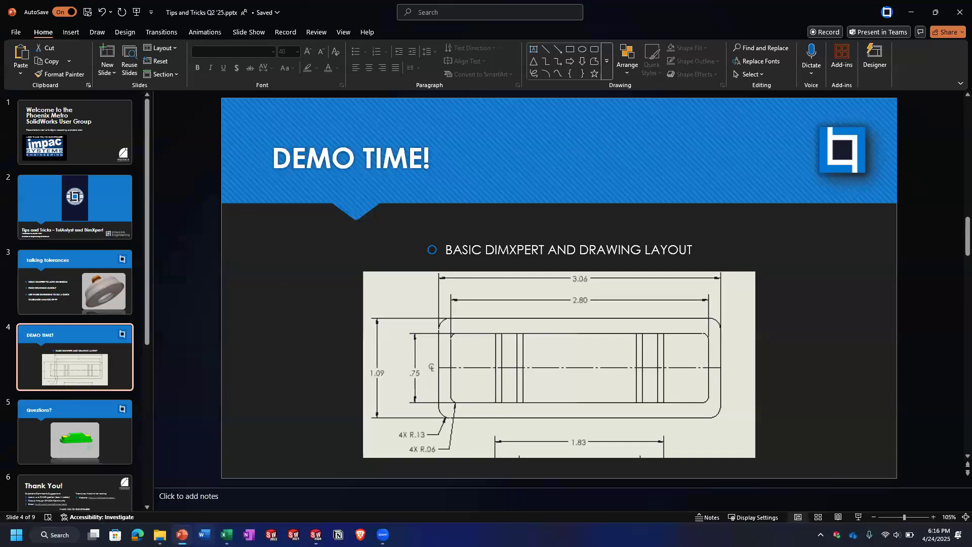